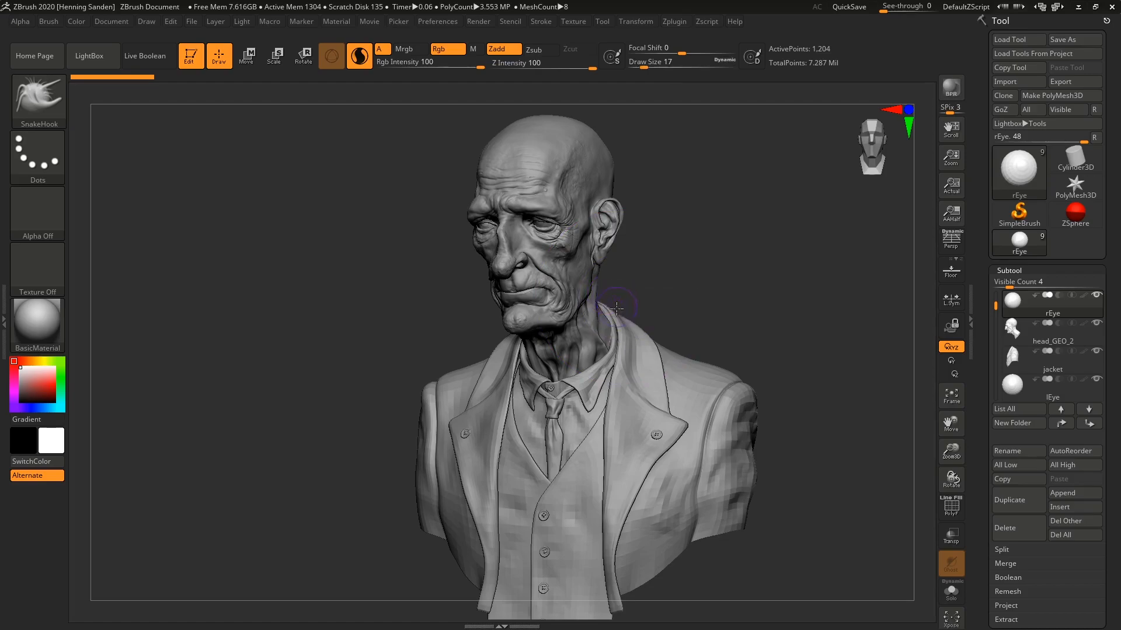
Make the head, jacket, shirt and left eye the active subtool one after another by picking them on the bust
left_click(557, 272, "alt")
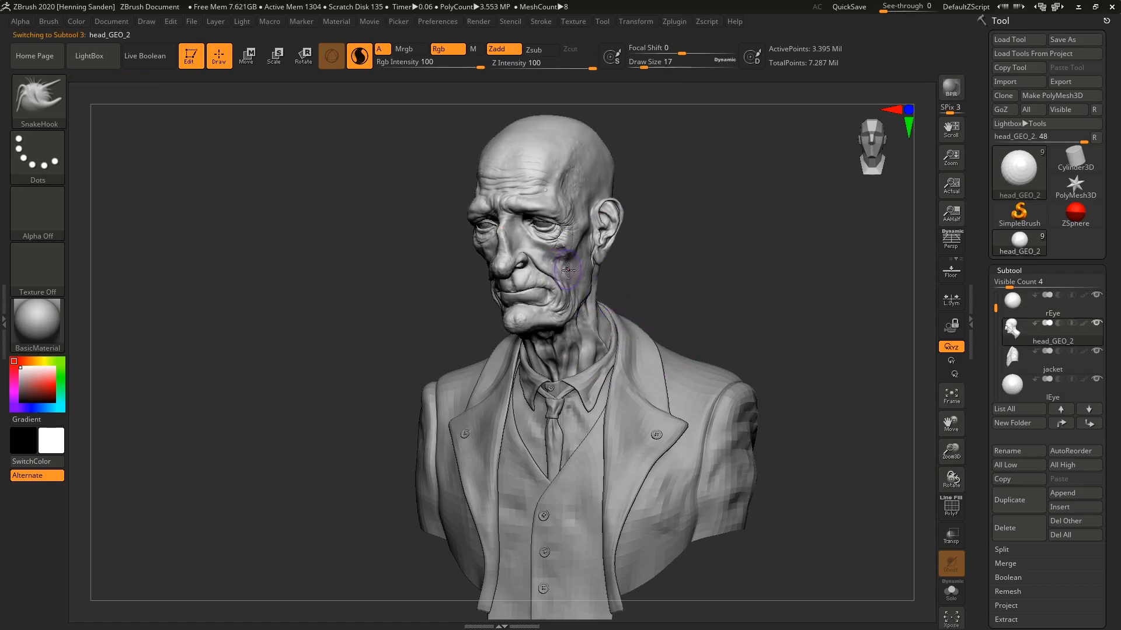
left_click(633, 374, "alt")
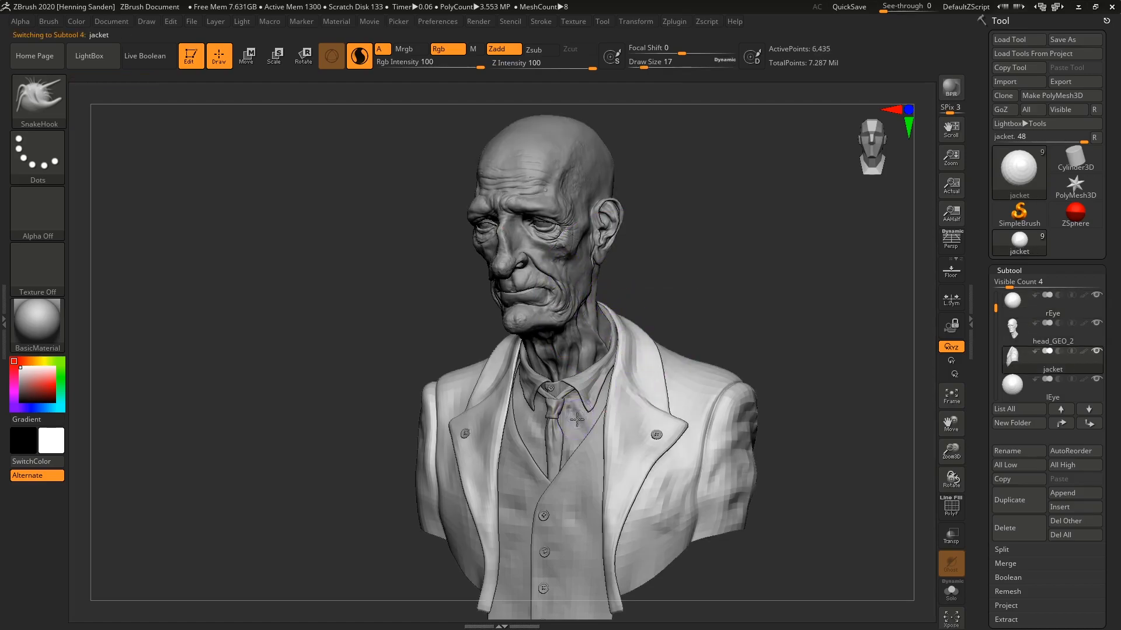
left_click(577, 419, "alt")
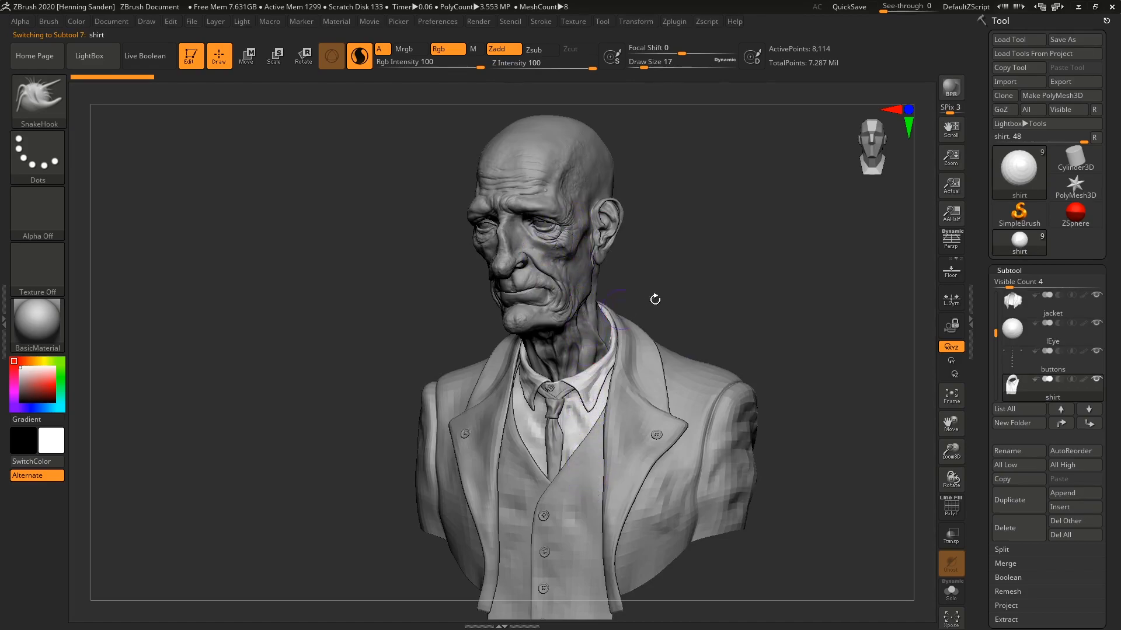
left_click(552, 228, "alt")
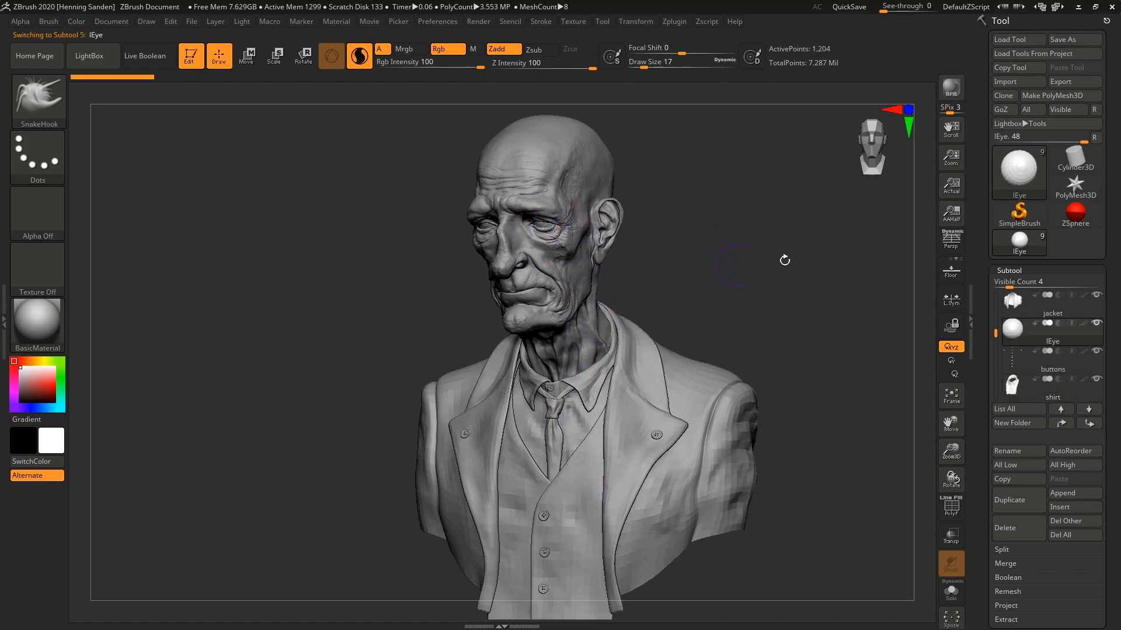
Set the subtool list's Visible Count to 8
left_click_drag(982, 322, 983, 312)
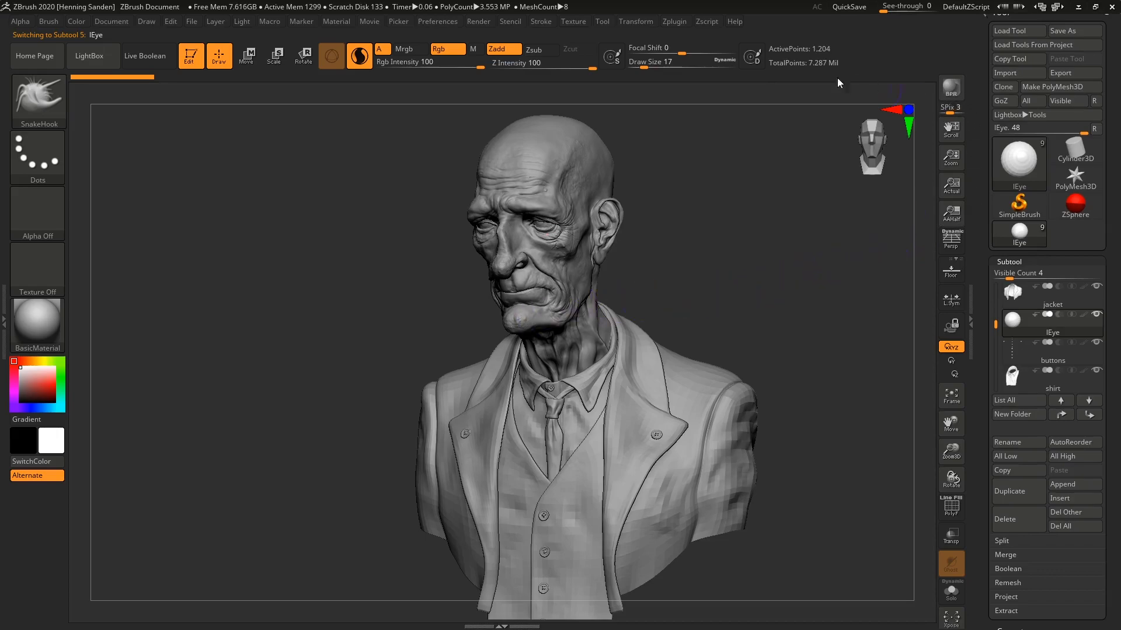
left_click_drag(989, 76, 978, 85)
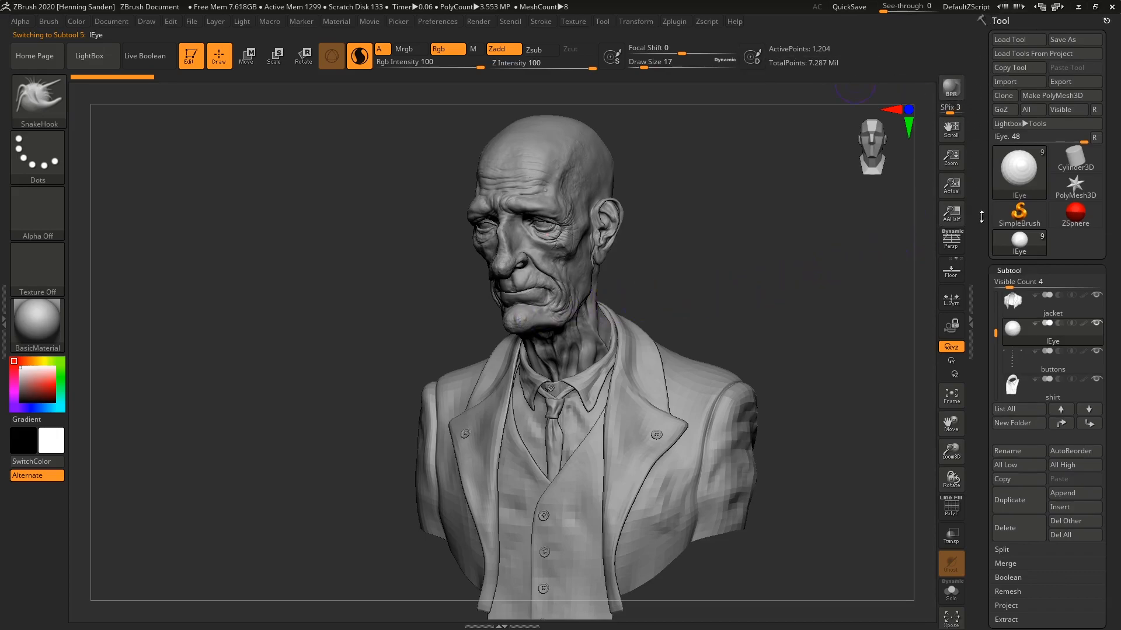
left_click_drag(981, 220, 981, 183)
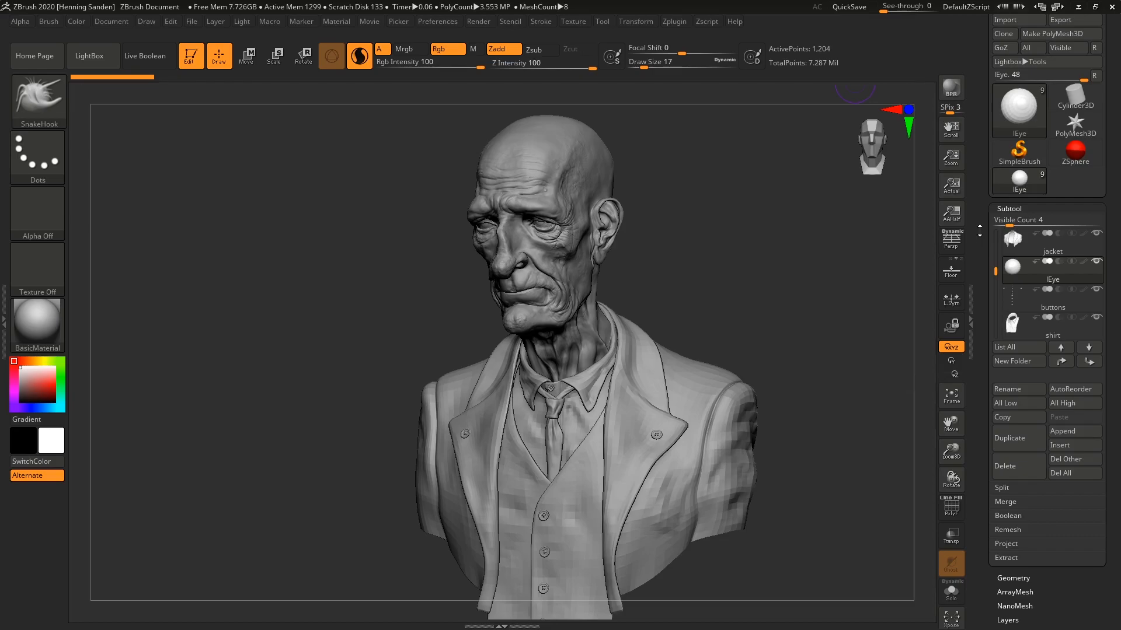
left_click(1006, 219)
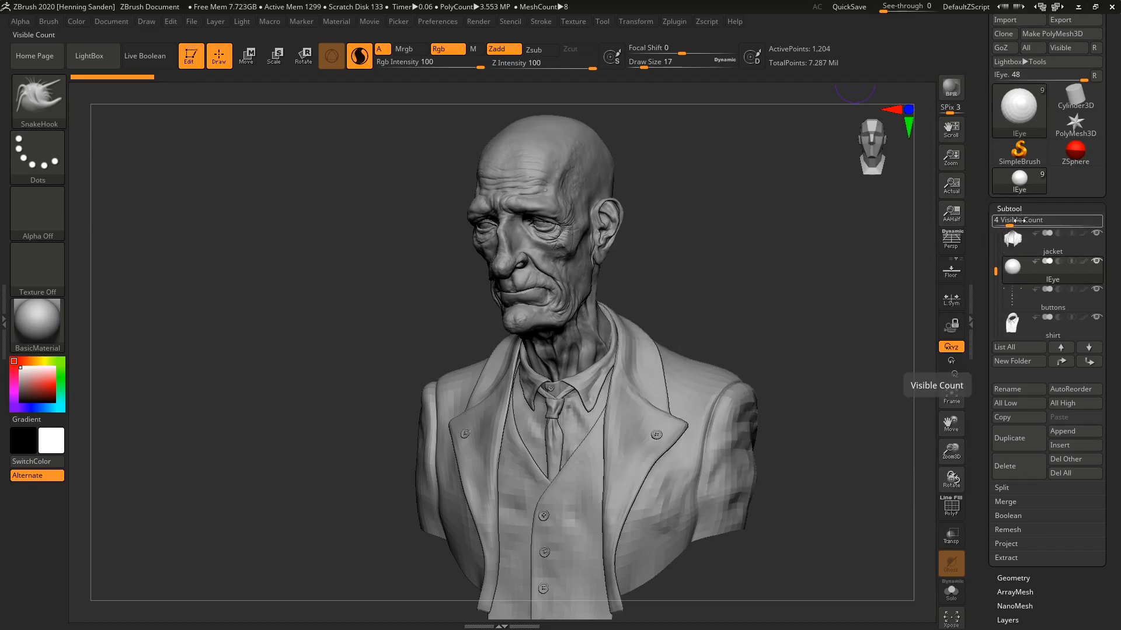
mouse_move(1012, 270)
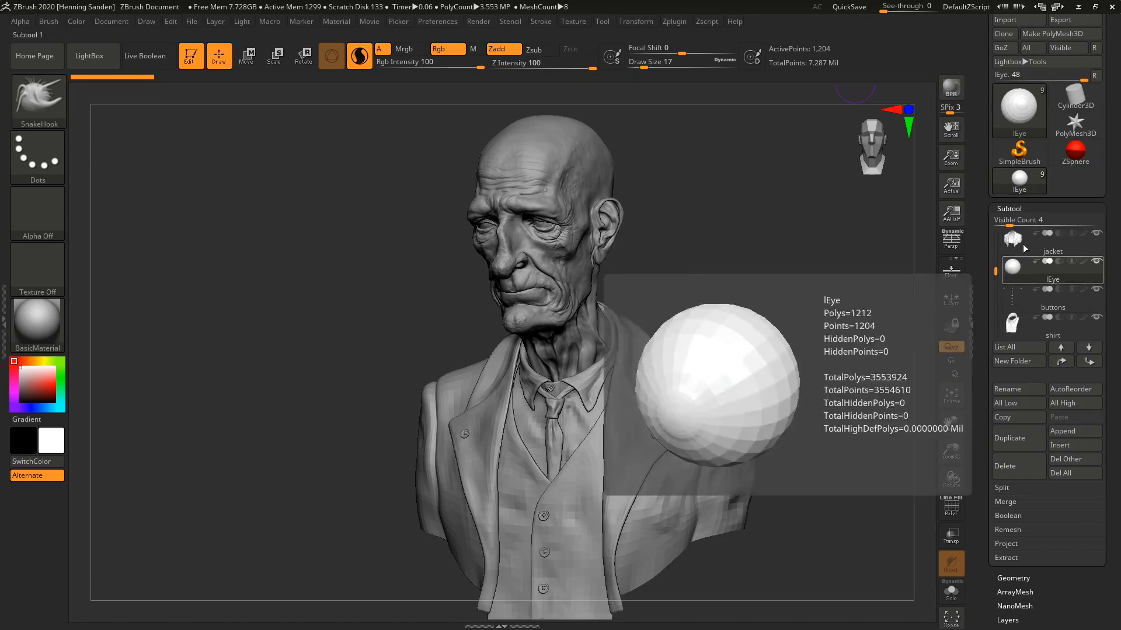
mouse_move(995, 272)
left_mouse_down()
mouse_move(993, 237)
mouse_move(994, 267)
left_mouse_up()
left_click_drag(1011, 223, 1105, 232)
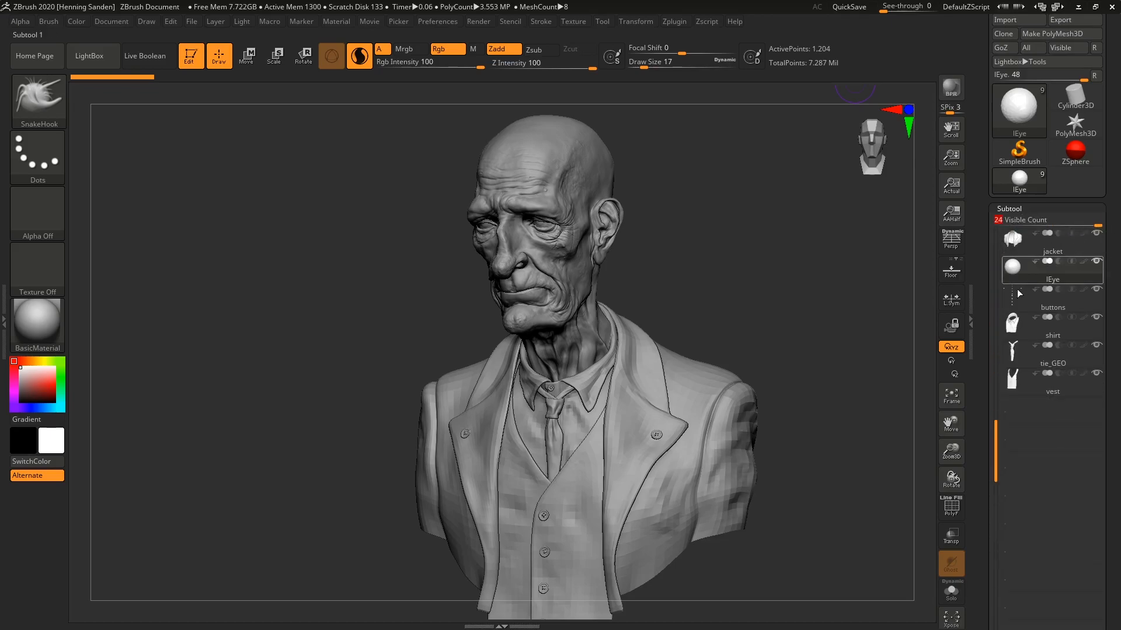
mouse_move(977, 408)
left_mouse_down()
mouse_move(977, 172)
mouse_move(977, 388)
left_mouse_up()
left_click_drag(1093, 163, 1026, 160)
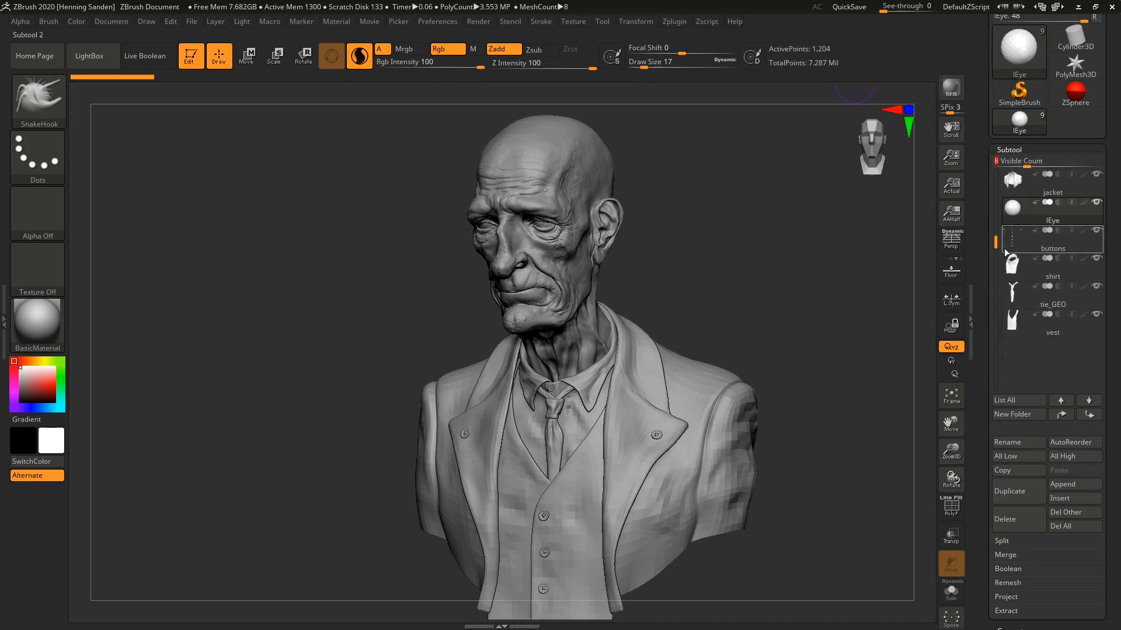
Select the jacket, subTools and rEye subtools from the list in turn, and frame the right eye in the view
left_click(1003, 192)
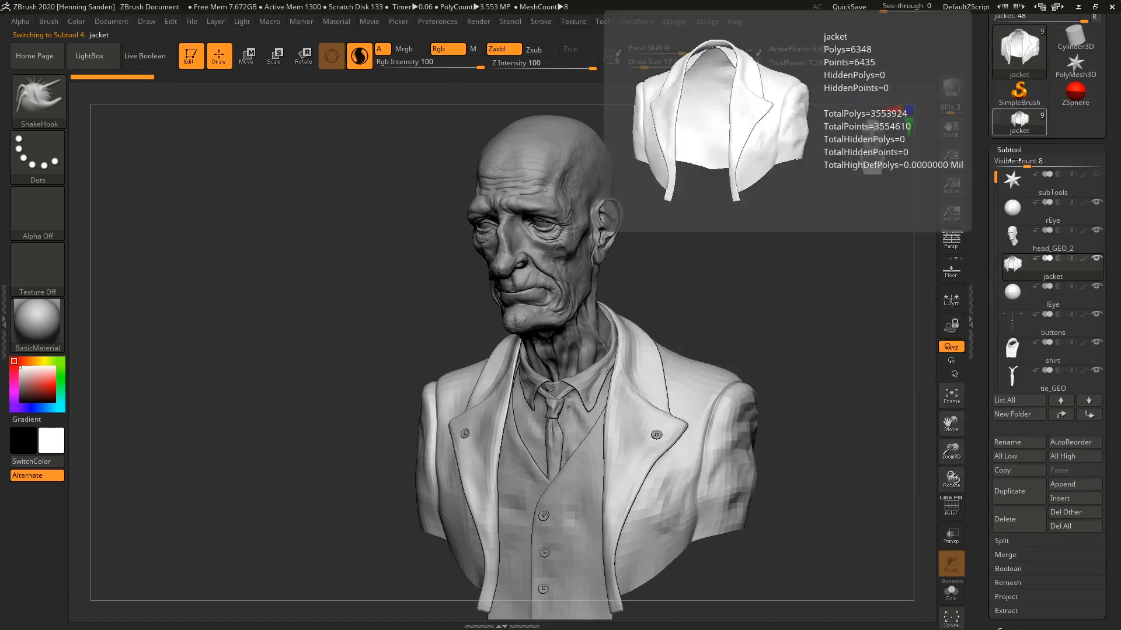
left_click_drag(988, 179, 987, 203)
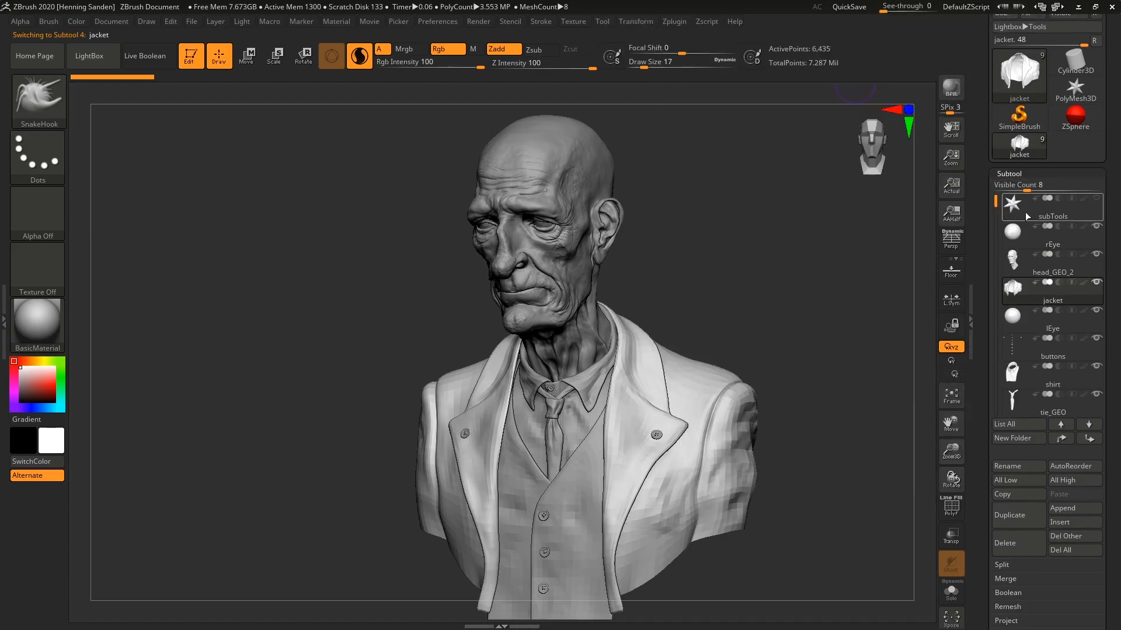
left_click(1031, 209)
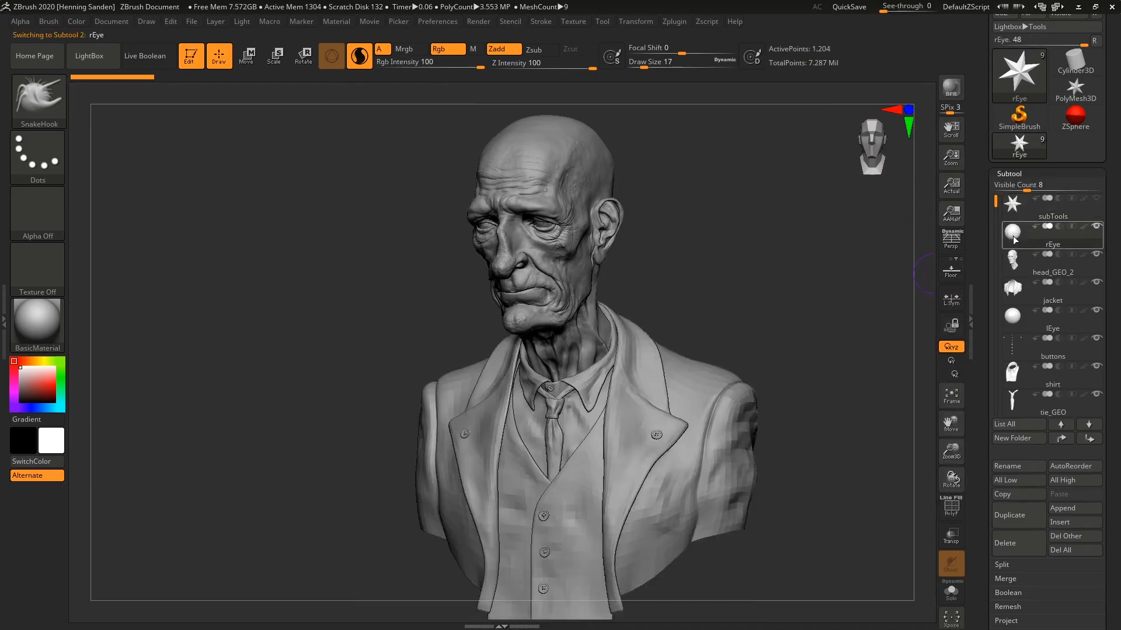
left_click(1014, 235)
key("f")
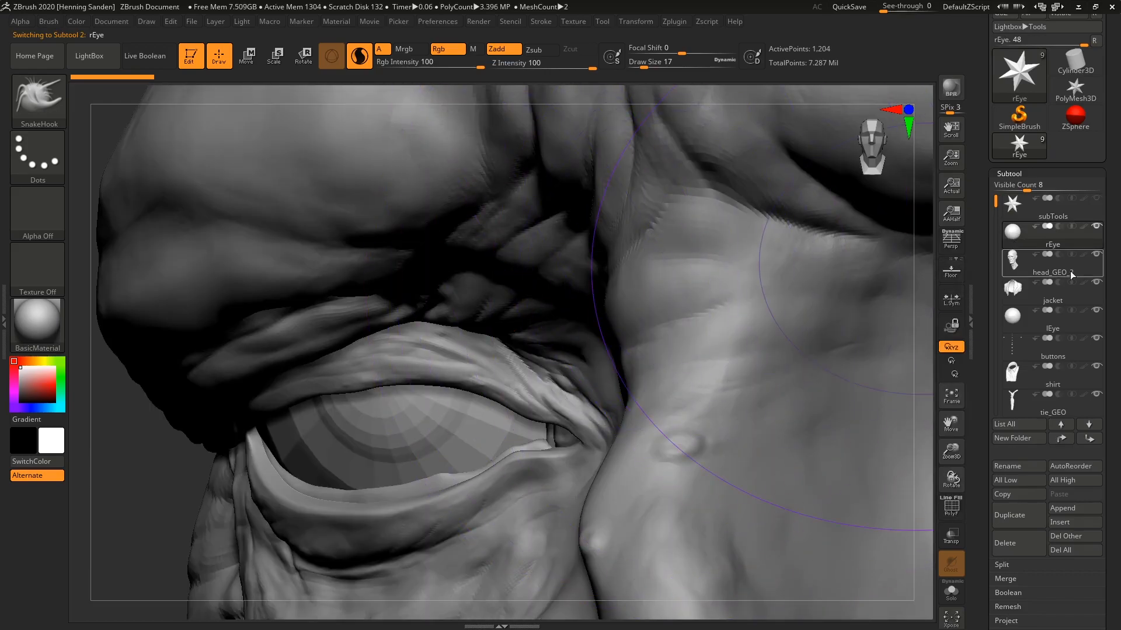
Hide and re-show the head_GEO_2 subtool, and reduce the brush's draw size to 1
mouse_move(1100, 231)
mouse_move(1100, 261)
left_click(1096, 255)
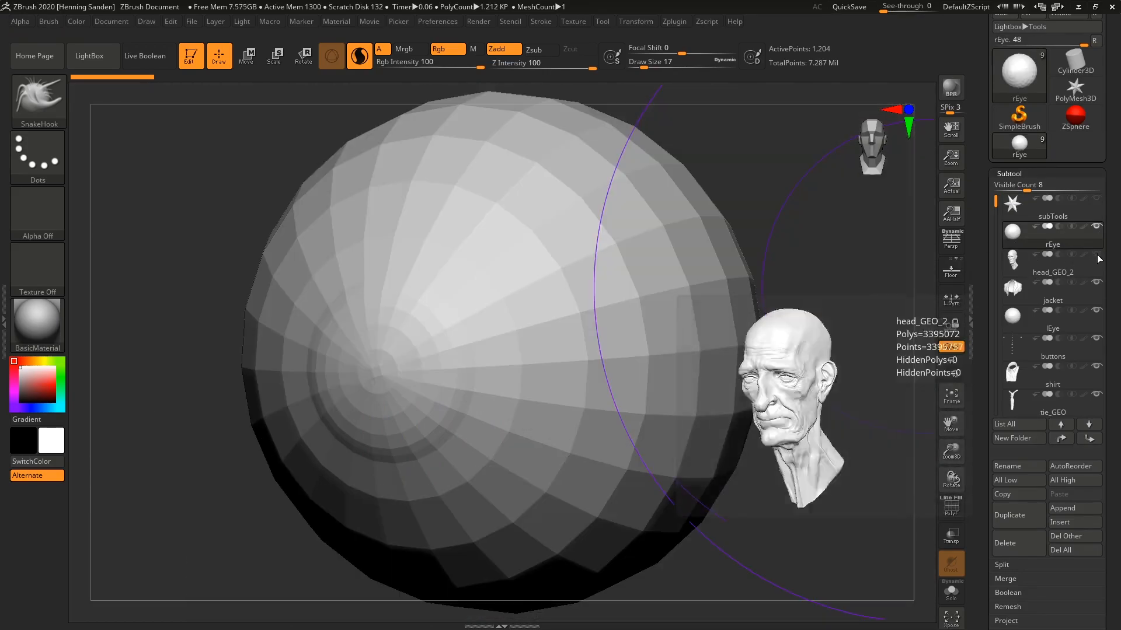
left_click(1097, 255)
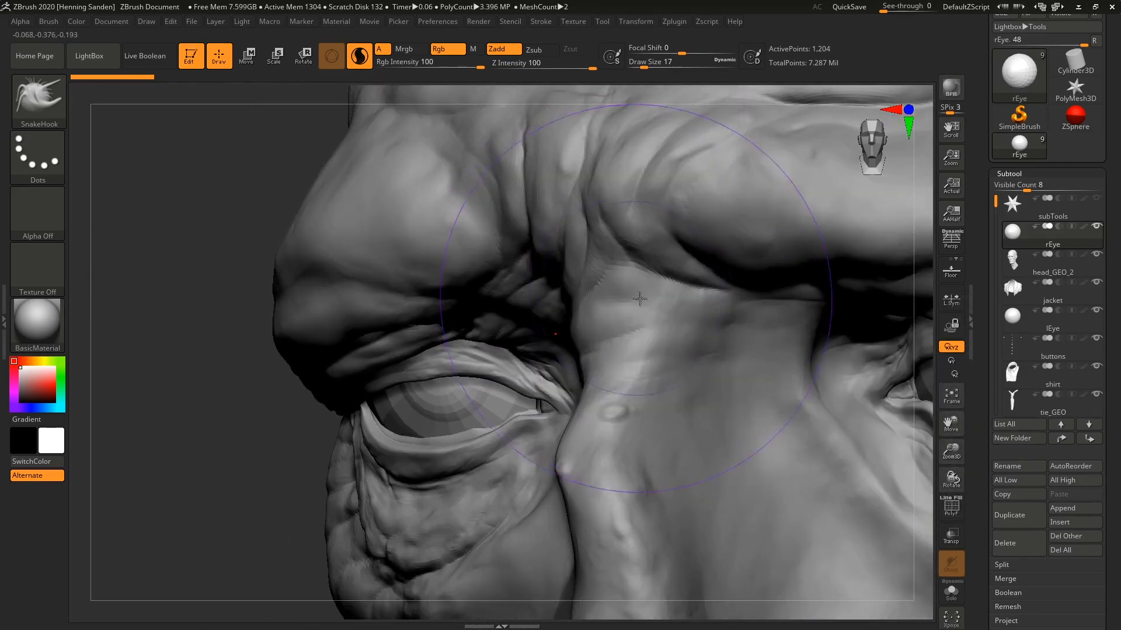
left_click(1096, 226)
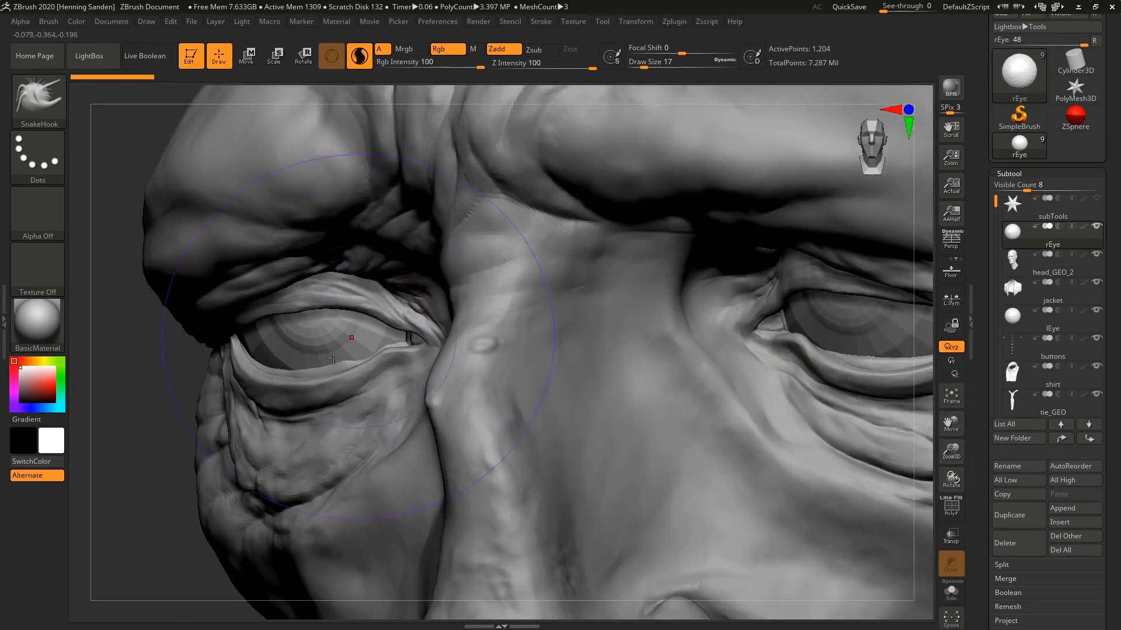
key("s")
left_click_drag(386, 325, 366, 329)
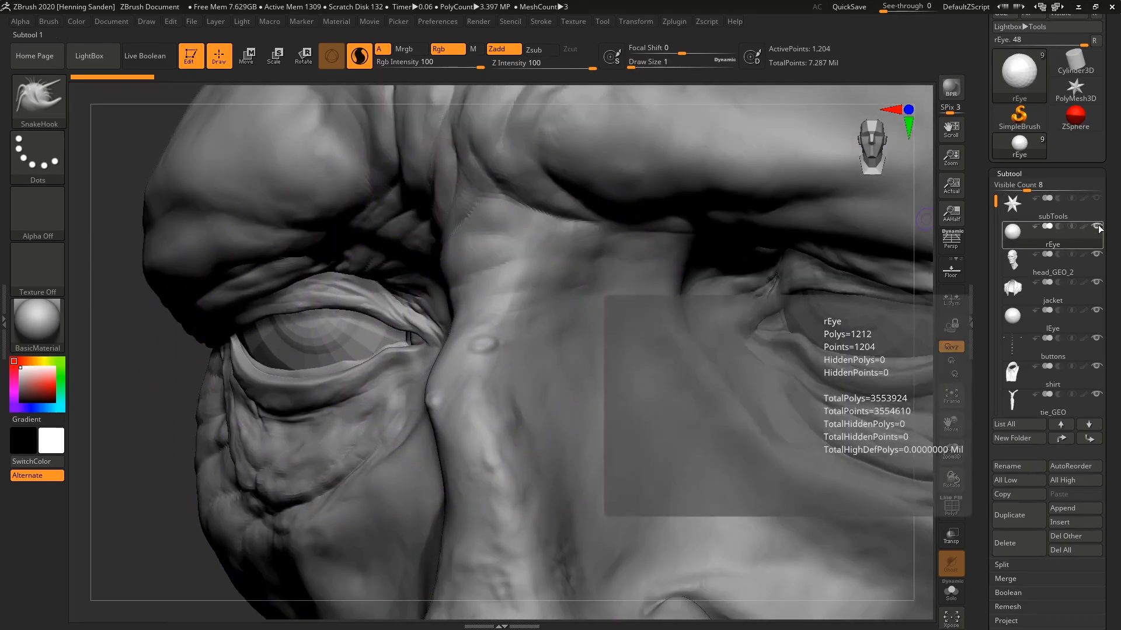
Hide the rEye subtool, switch to head_GEO_2 and back to rEye, and show the right eye again
mouse_move(1098, 229)
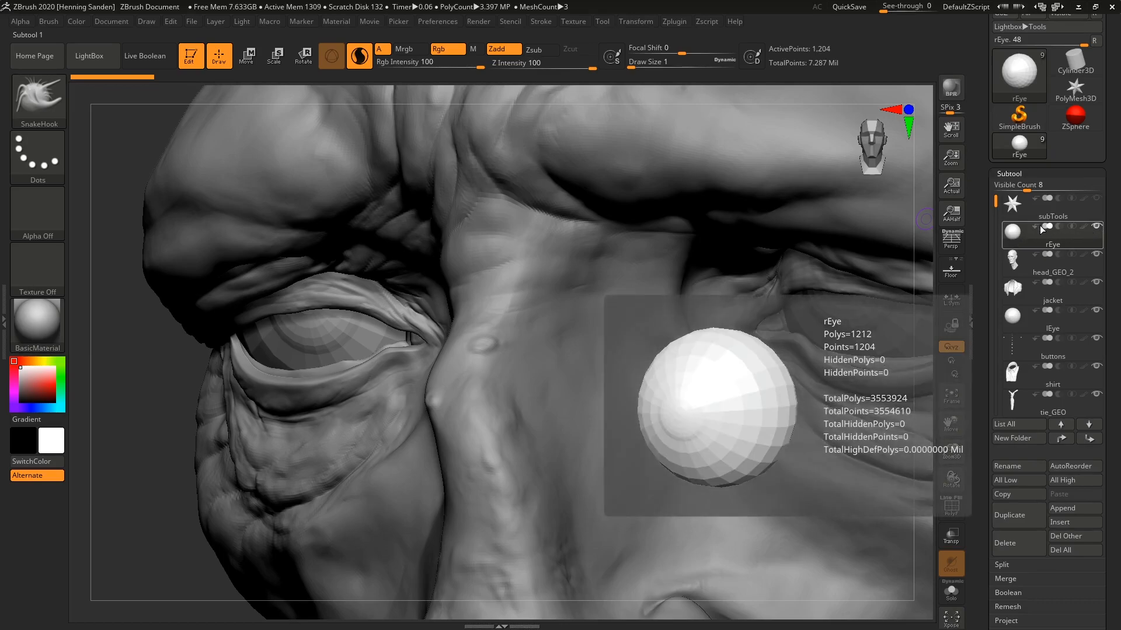
mouse_move(1019, 257)
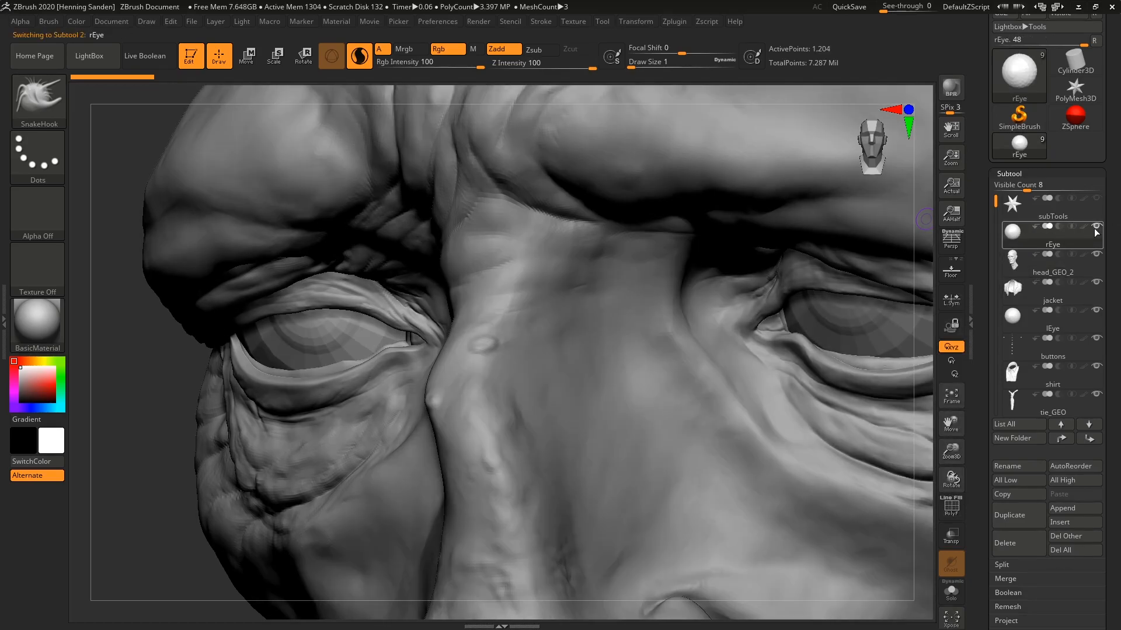
left_click(1022, 260)
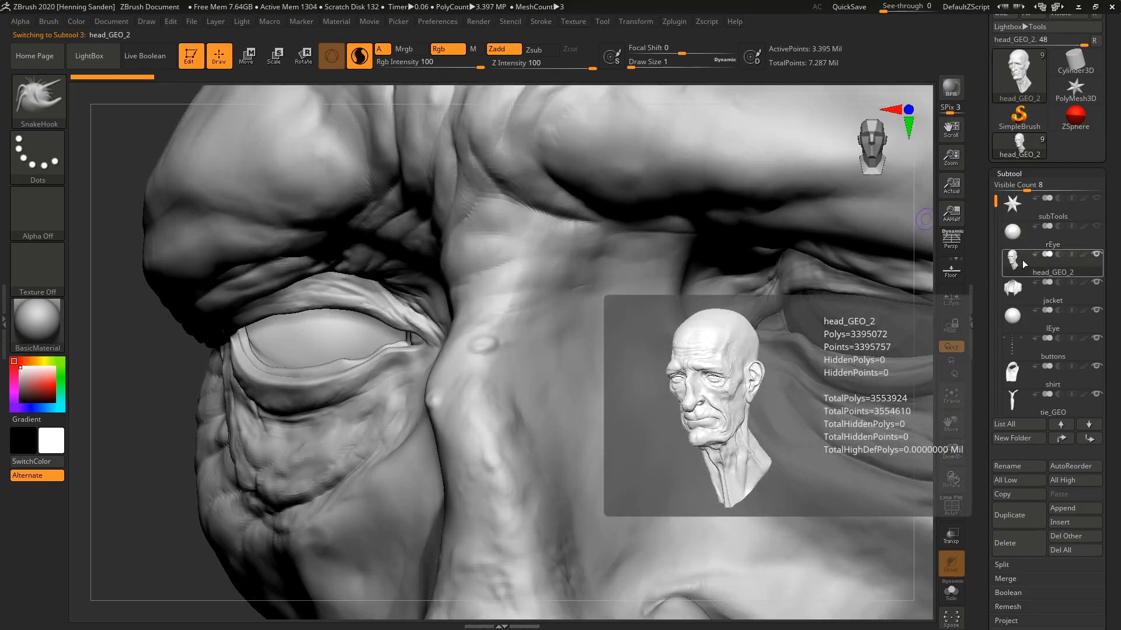
left_click(1016, 234)
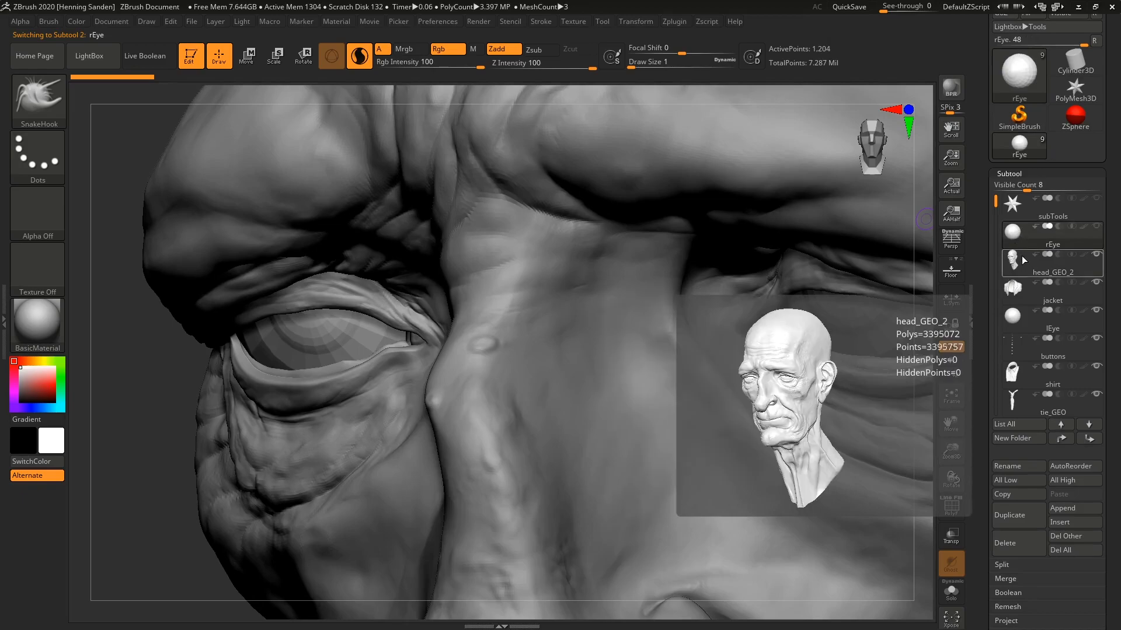
mouse_move(1067, 236)
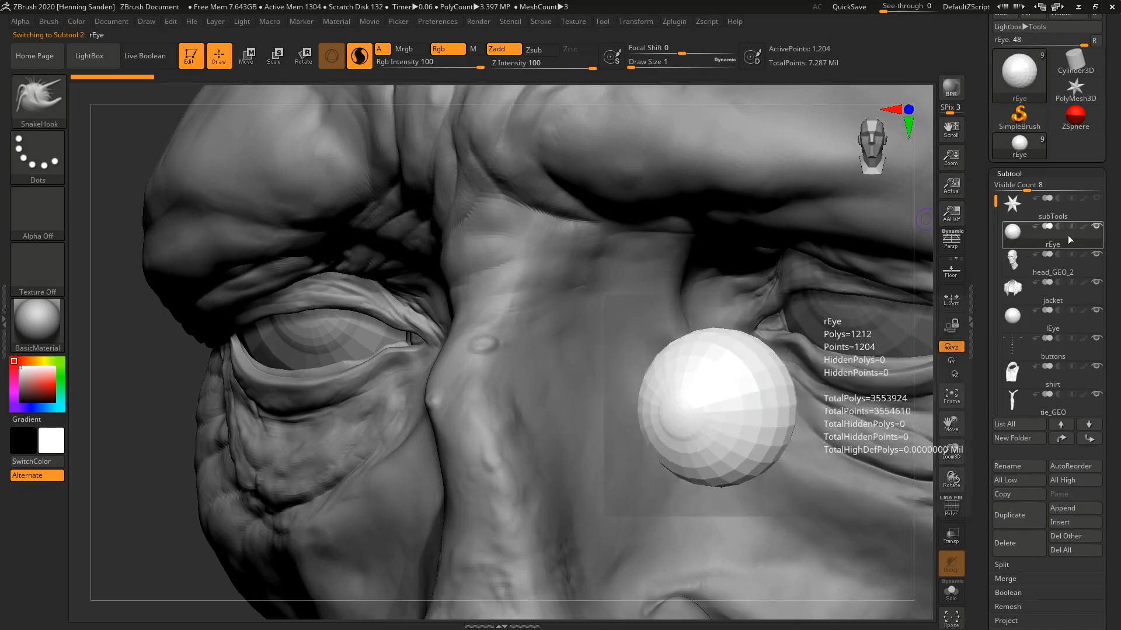
Isolate the rEye subtool by hiding all the others, and make every subtool visible again
left_click(1097, 227, "shift")
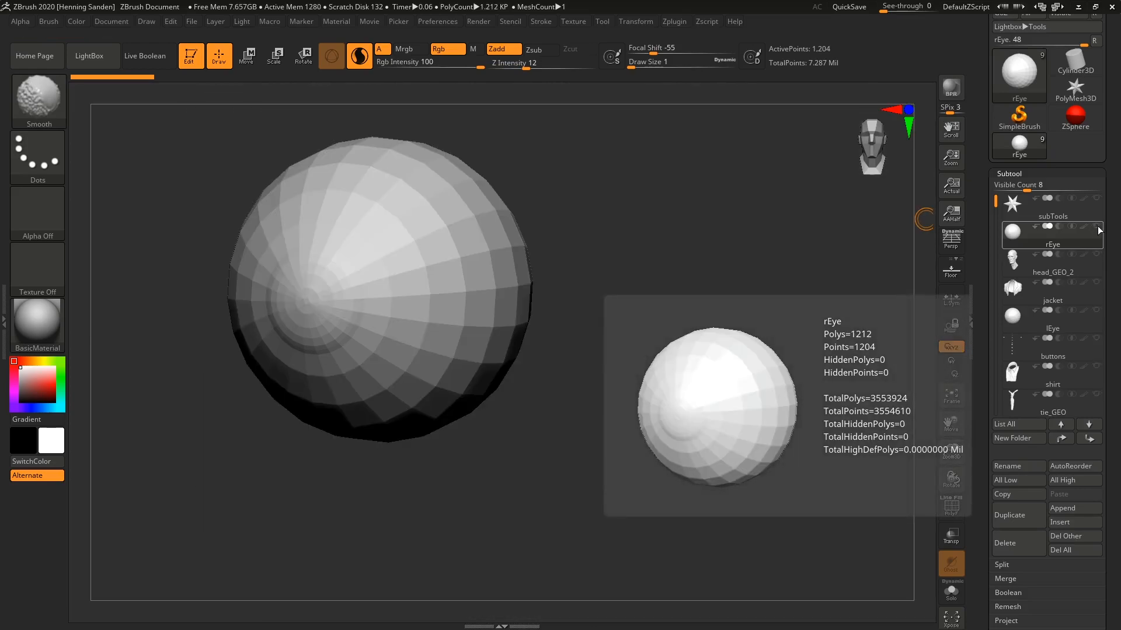
left_click(1098, 229, "shift")
left_click(1098, 228, "shift")
left_click(1098, 228, "shift")
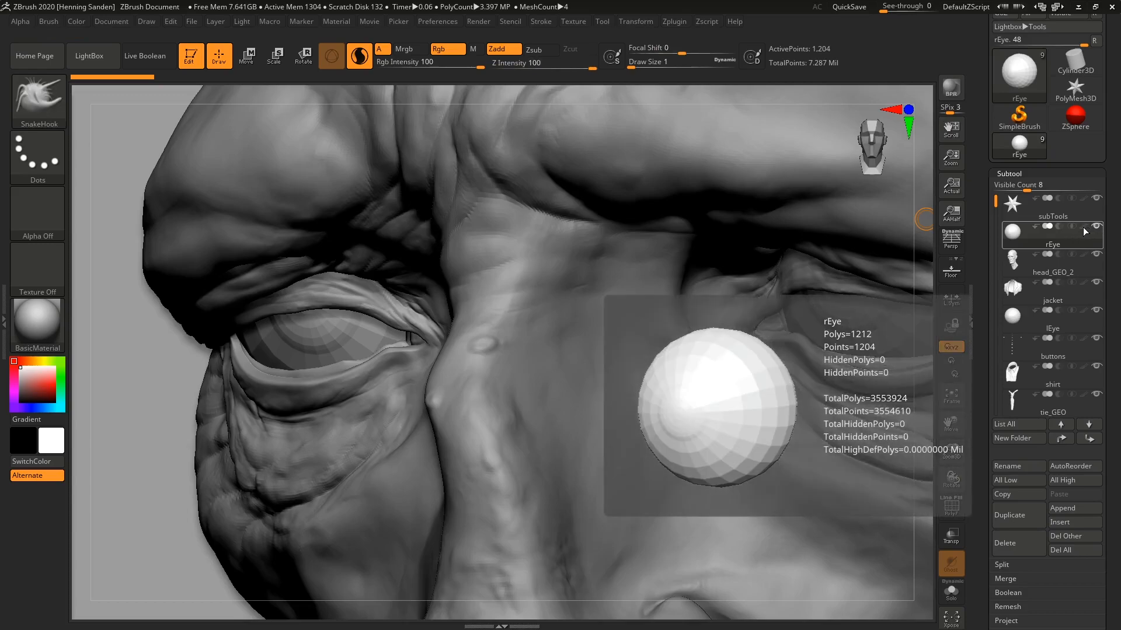
key("shift")
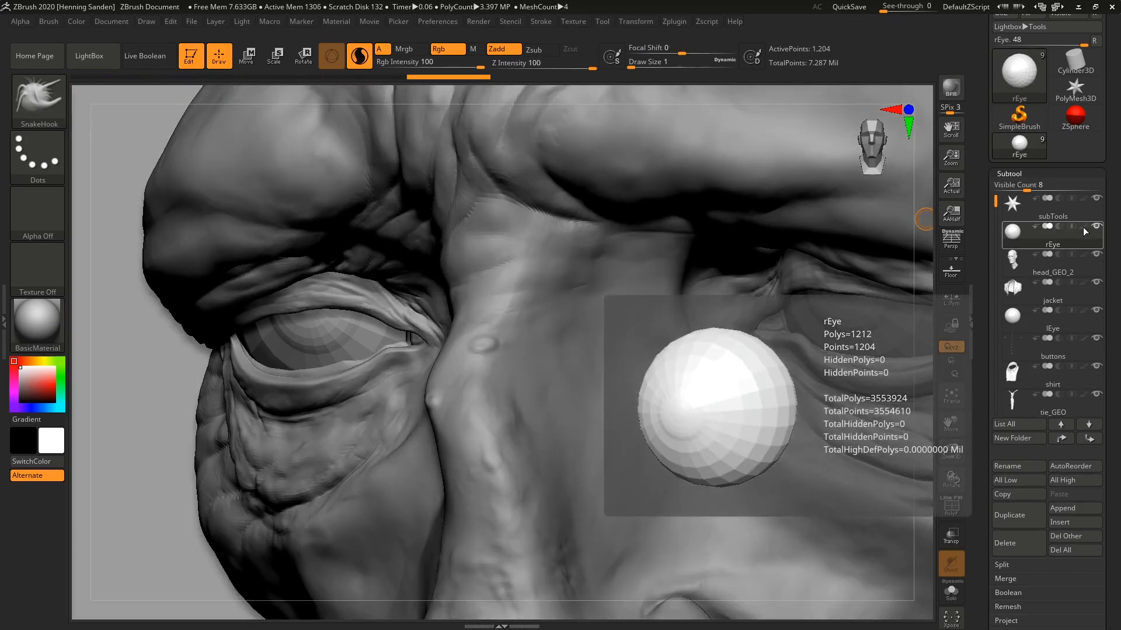
mouse_move(1016, 268)
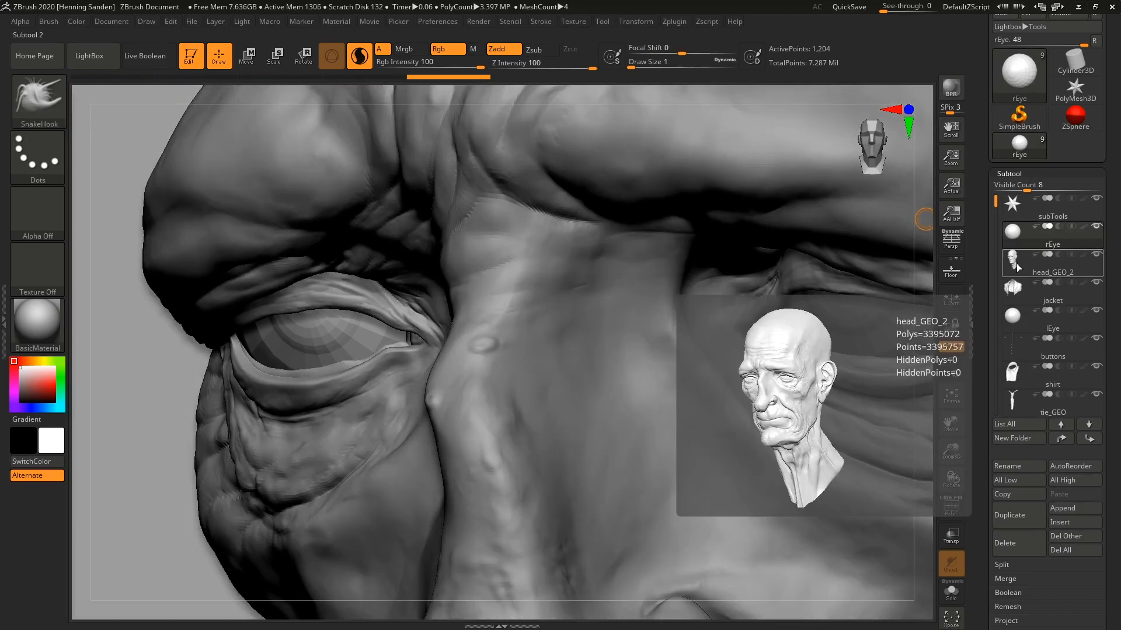
left_click_drag(1014, 264, 1016, 229)
key("ctrl")
key("ctrl+Up")
key("ctrl+Down")
key("ctrl+Down")
key("ctrl+Up")
key("ctrl+Up")
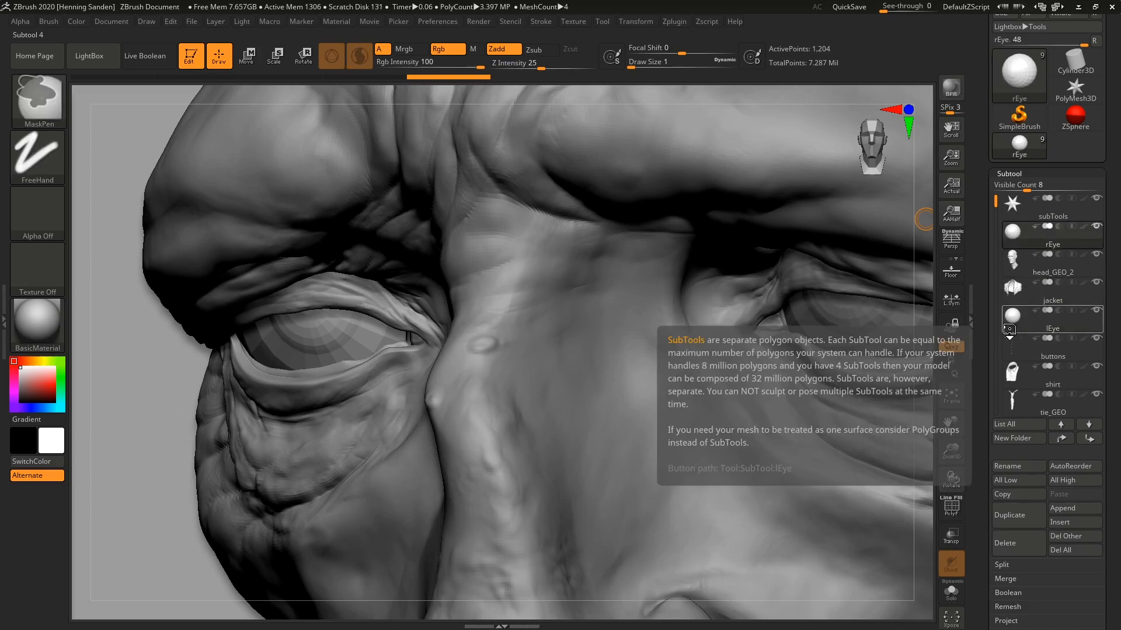
Move the vest subtool up the subtool list until it sits directly below subTools
mouse_move(996, 204)
left_mouse_down()
mouse_move(1007, 268)
mouse_move(993, 199)
left_mouse_up()
left_click(1030, 348)
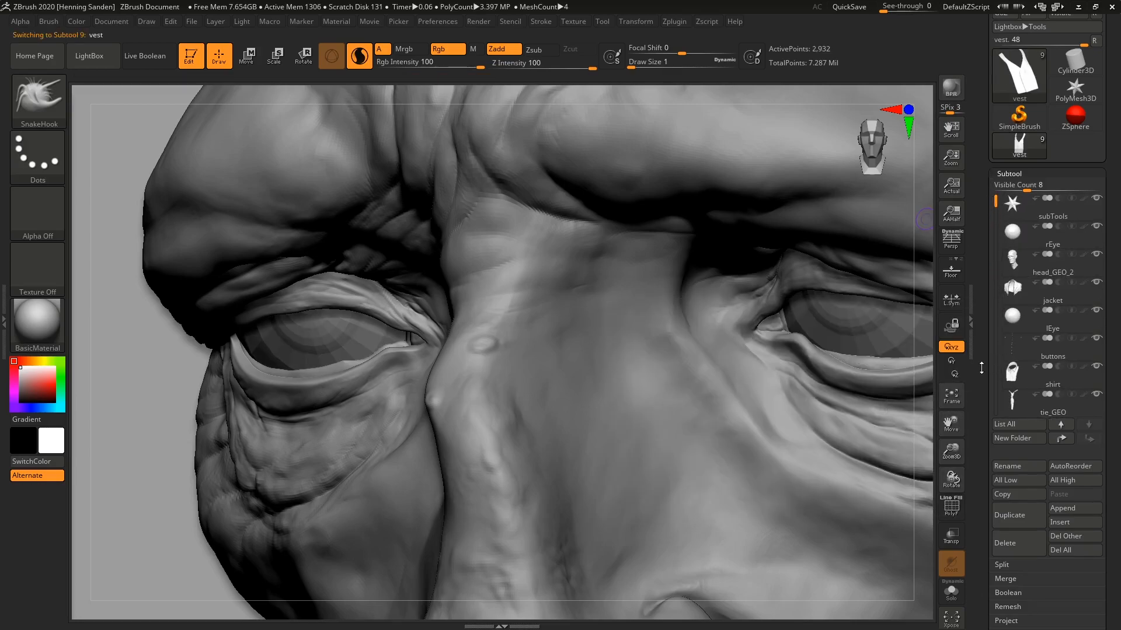
key("ctrl")
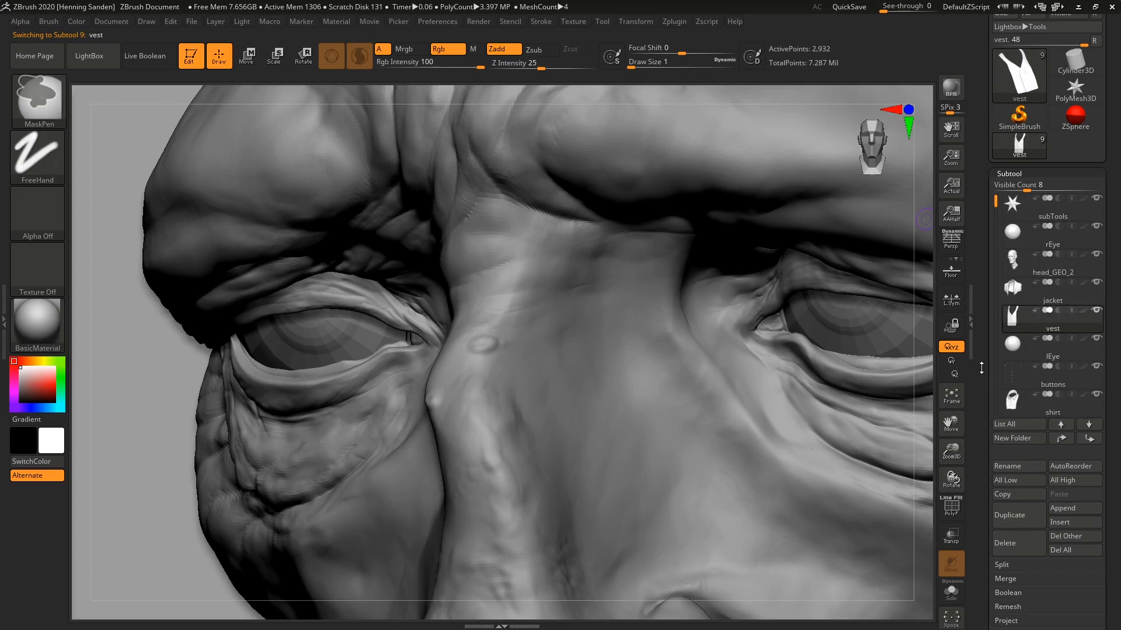
key("ctrl+Down")
key("ctrl+Down")
key("ctrl+Down")
key("ctrl+Up")
key("ctrl+Up")
key("ctrl+Up")
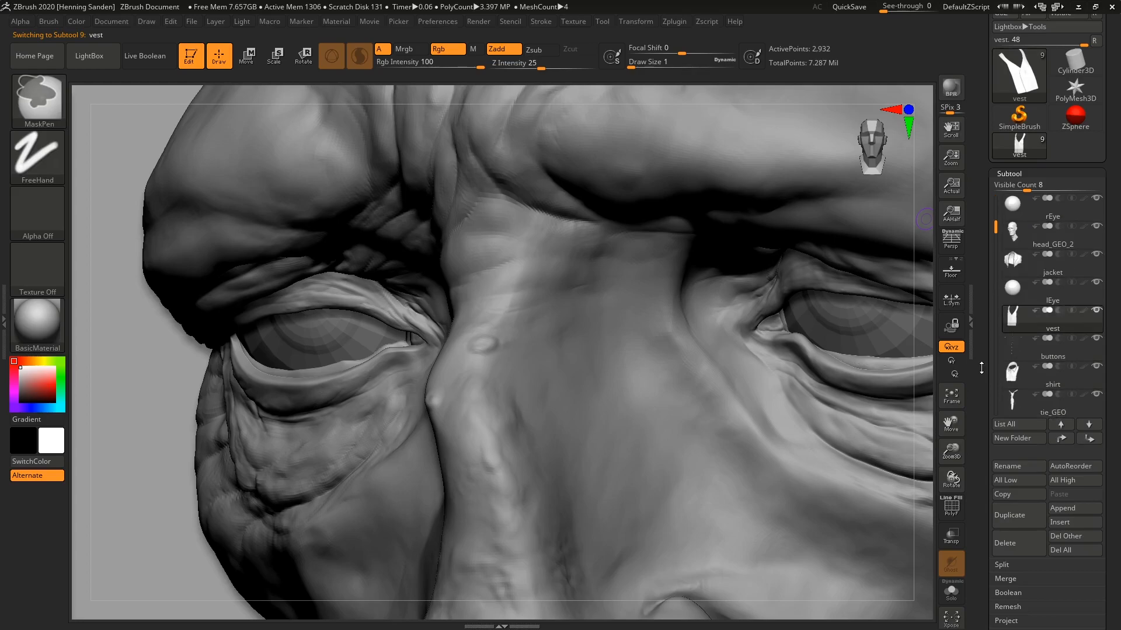
left_click_drag(1021, 290, 997, 188)
left_click_drag(1029, 264, 1028, 240)
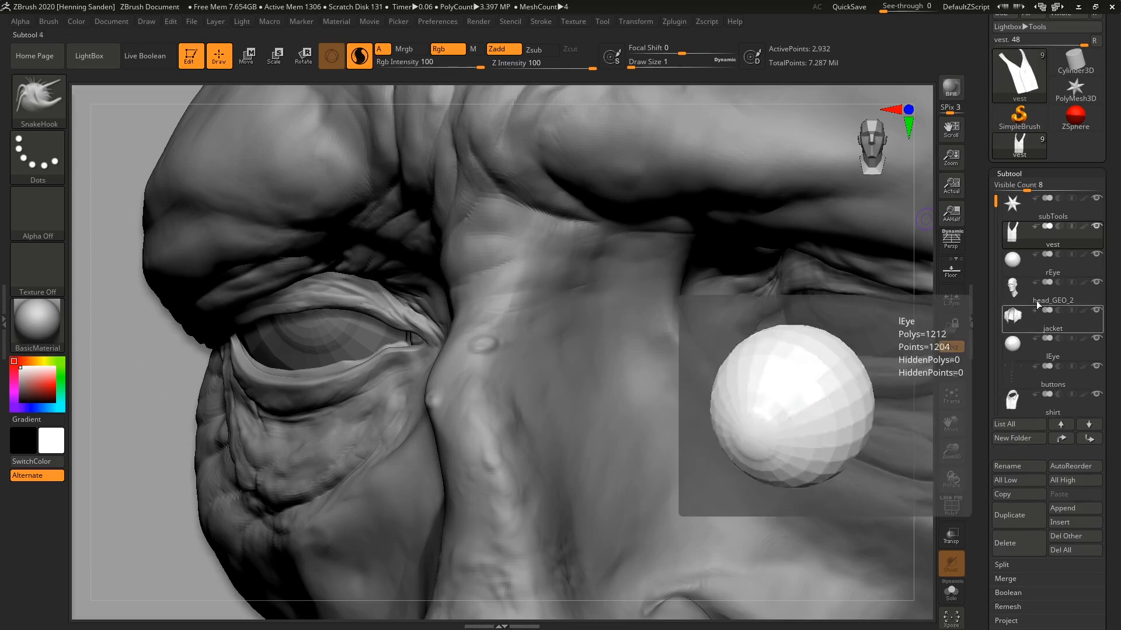
Create a subtool folder named "Clothing" containing the vest
left_click(1011, 437)
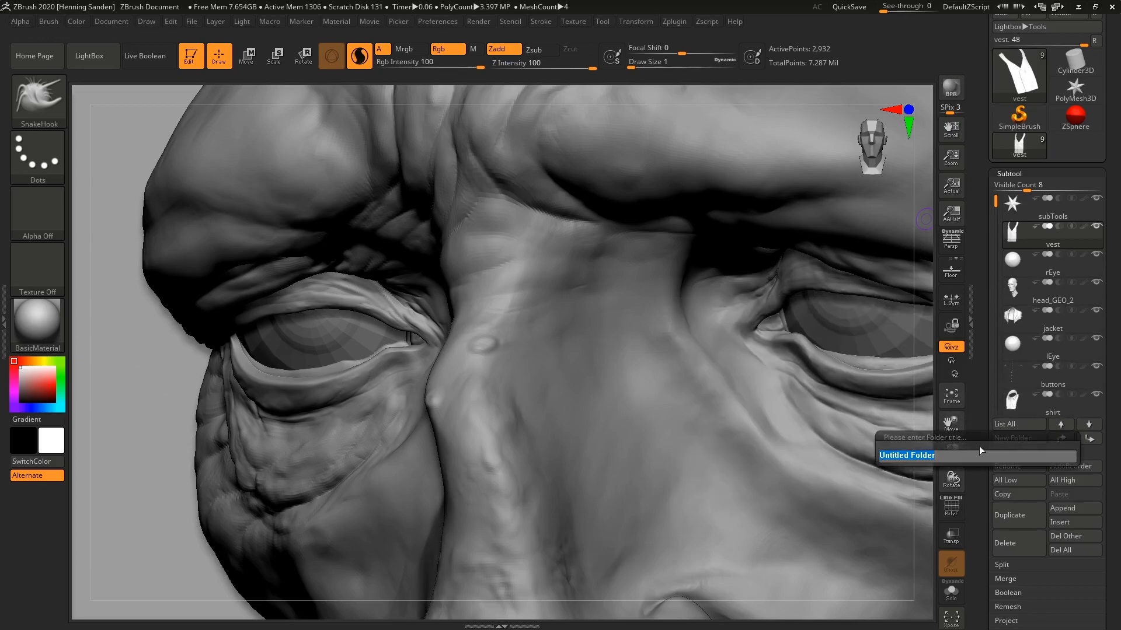
key("shift")
type("Clothing")
key("Return")
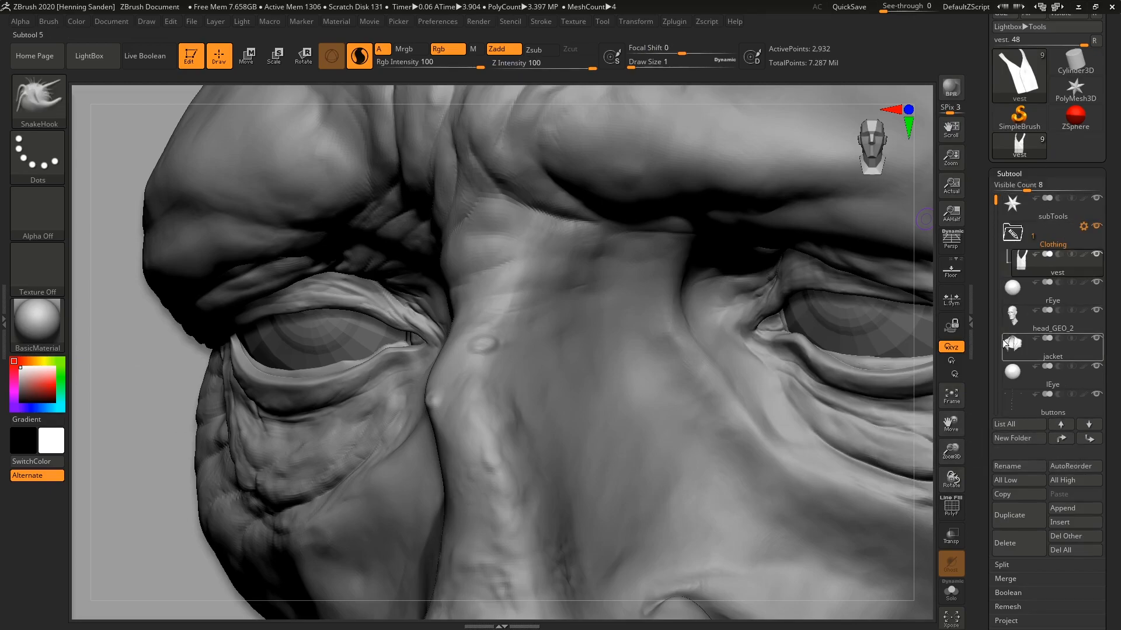
Move the jacket and buttons subtools into the Clothing folder, and hide the subTools star
left_click_drag(1014, 347, 1033, 250)
key("f")
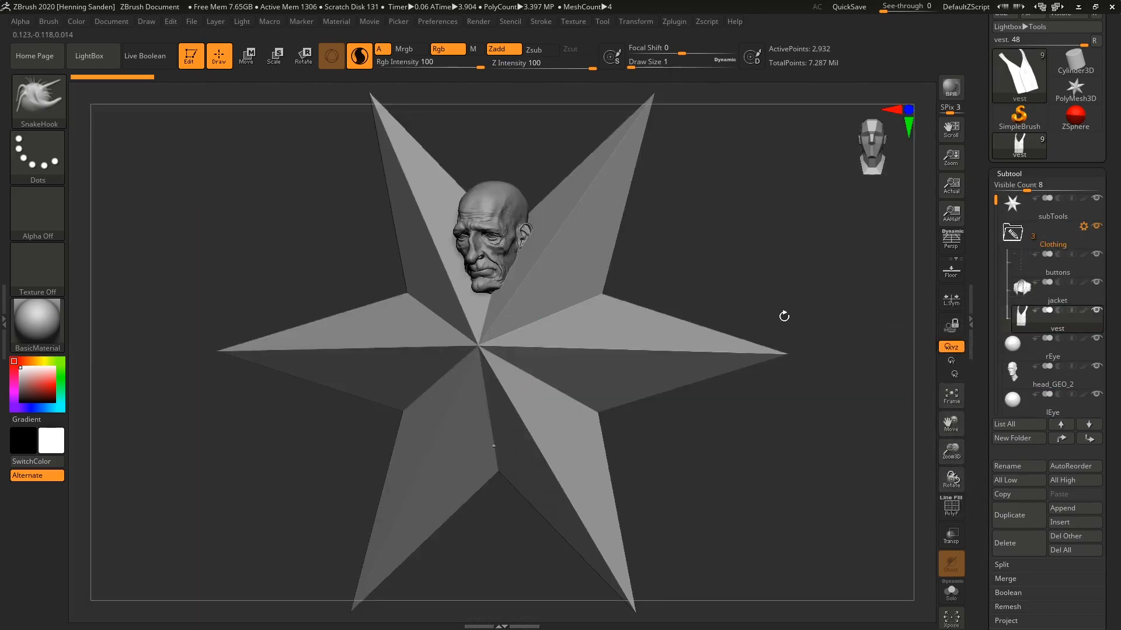
left_click(1096, 198)
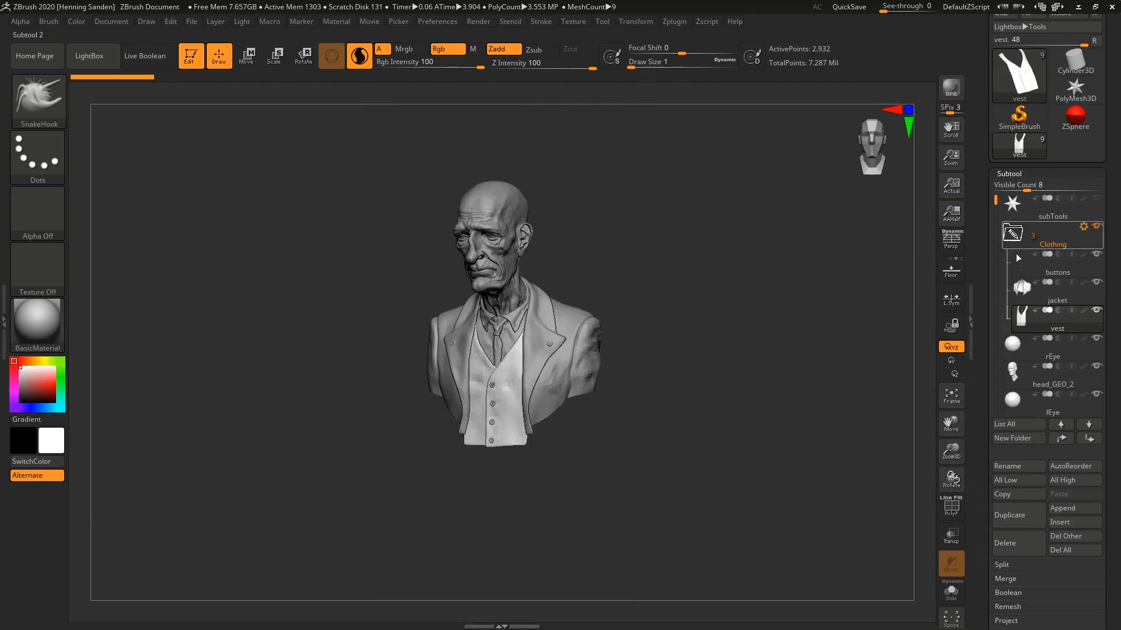
Select the rEye subtool and toggle the whole Clothing folder's visibility off and on, leaving it shown
left_click(1014, 354)
left_click(1098, 226)
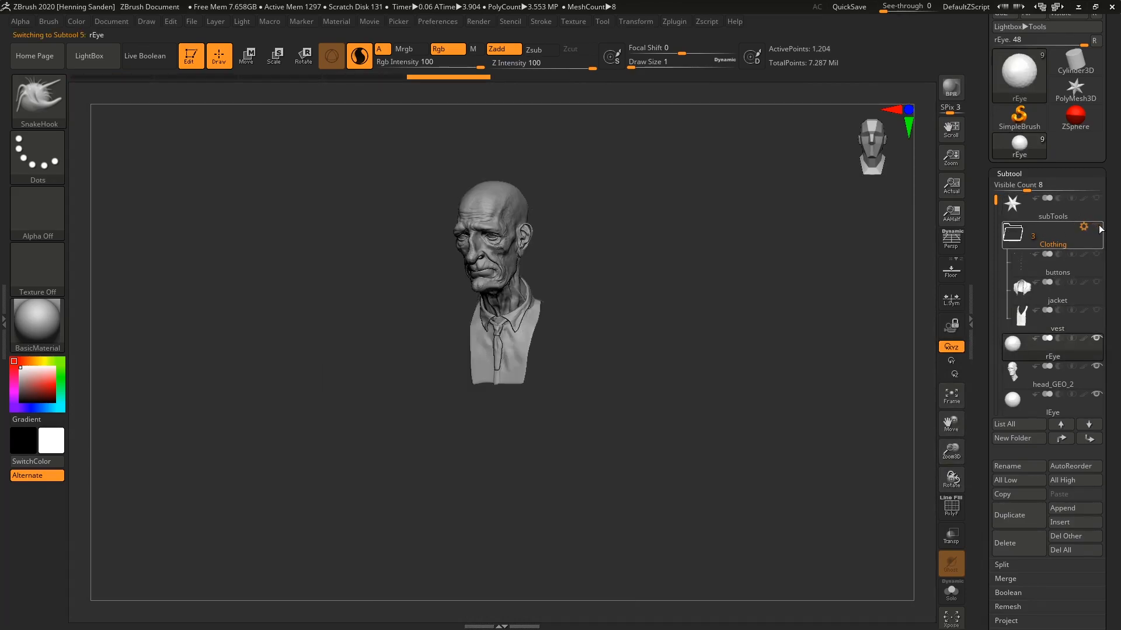
left_click(1097, 227)
left_click(1097, 227)
left_click(1097, 227)
Add the shirt and tie_GEO subtools to the Clothing folder
left_click_drag(997, 204, 1027, 282)
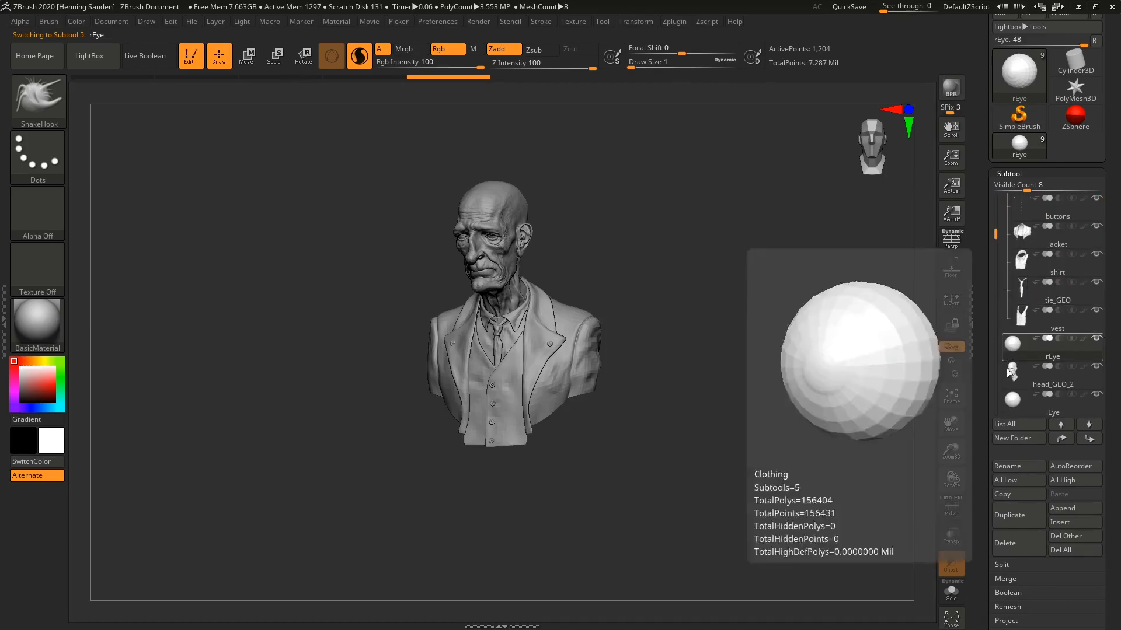
left_click_drag(996, 233, 988, 197)
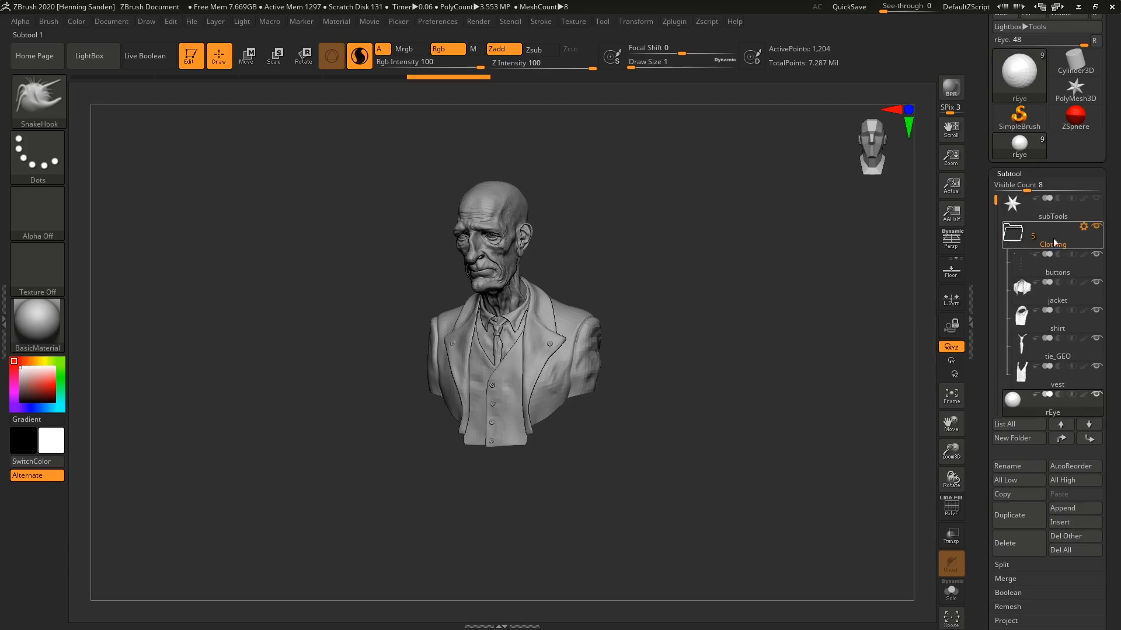
Select the jacket, shirt and tie_GEO subtools one after another in the subtool list
left_click(1021, 266)
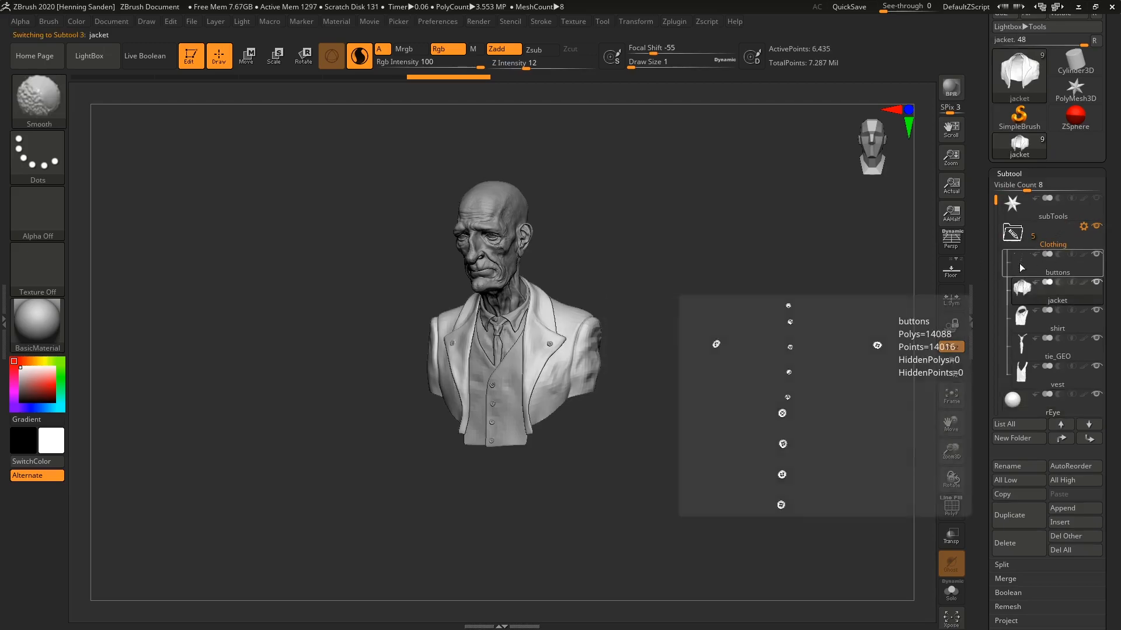
left_click(1021, 324)
left_click(1021, 344)
mouse_move(995, 200)
left_mouse_down()
mouse_move(999, 261)
mouse_move(994, 205)
left_mouse_up()
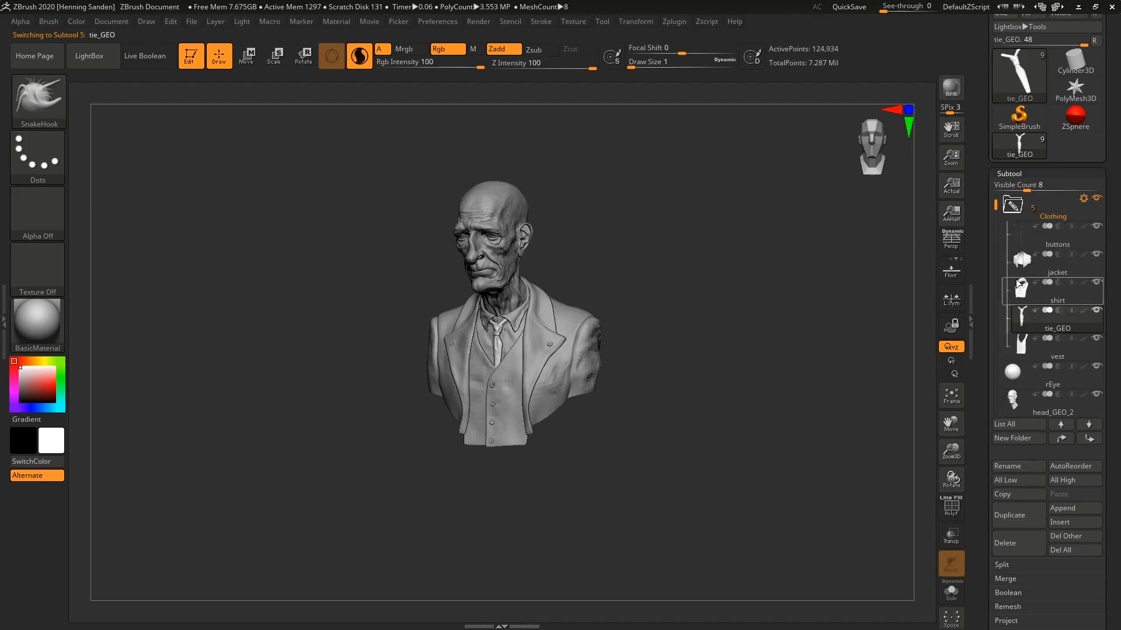
Switch subtools by picking them directly on the model: head_GEO_2, lEye, the clothing pieces, and finally the buttons
scroll(516, 239, "up", 2)
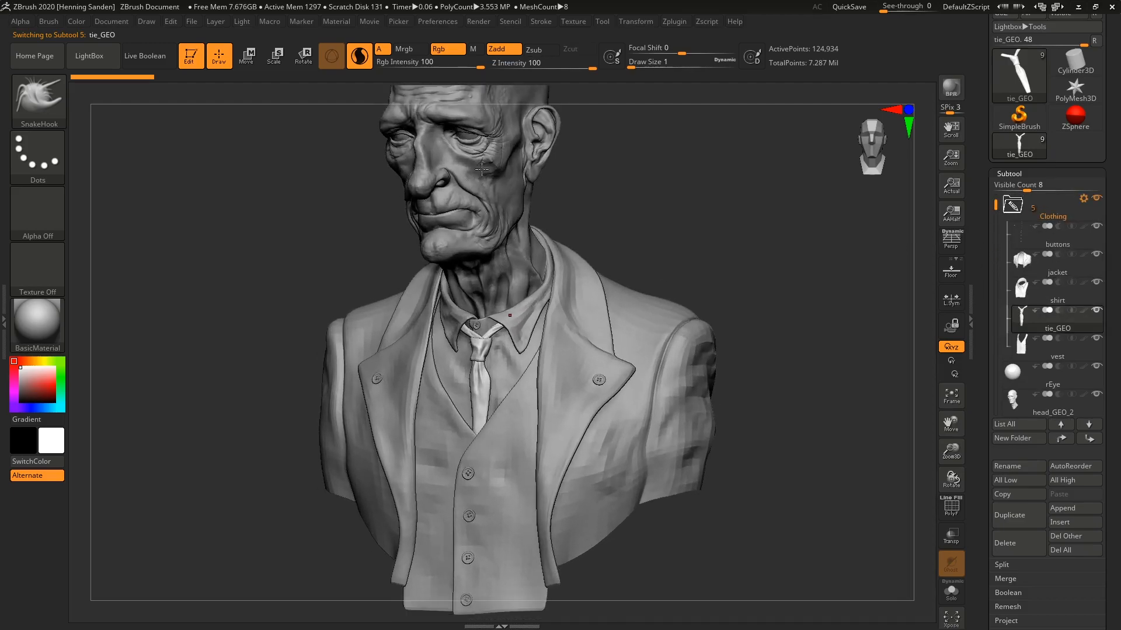
left_click(513, 244, "alt")
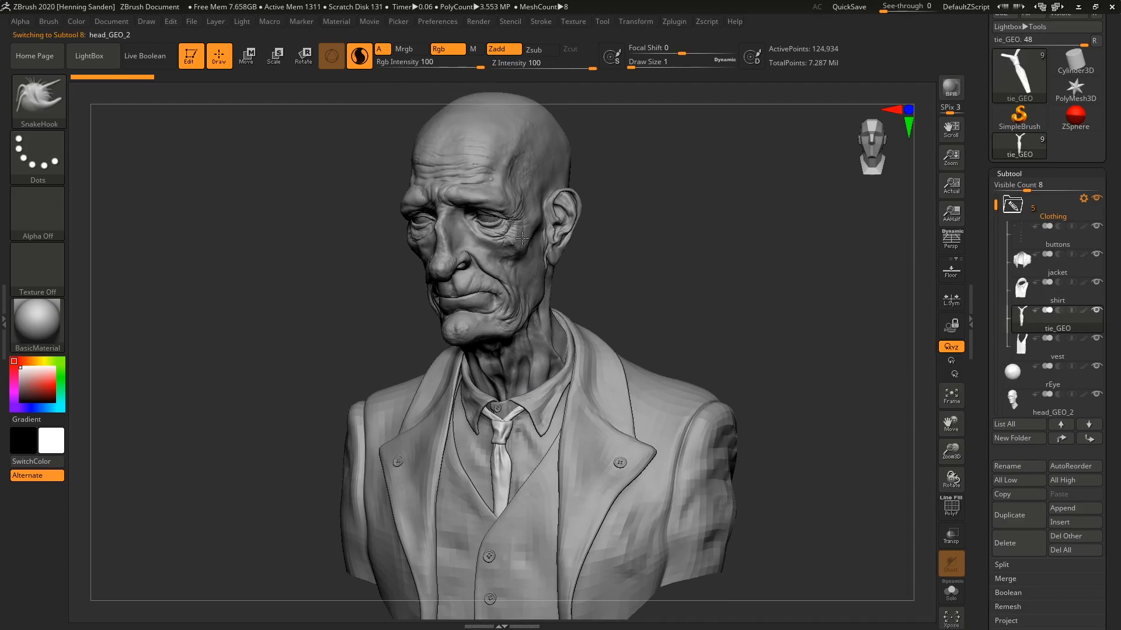
left_click(492, 218, "alt")
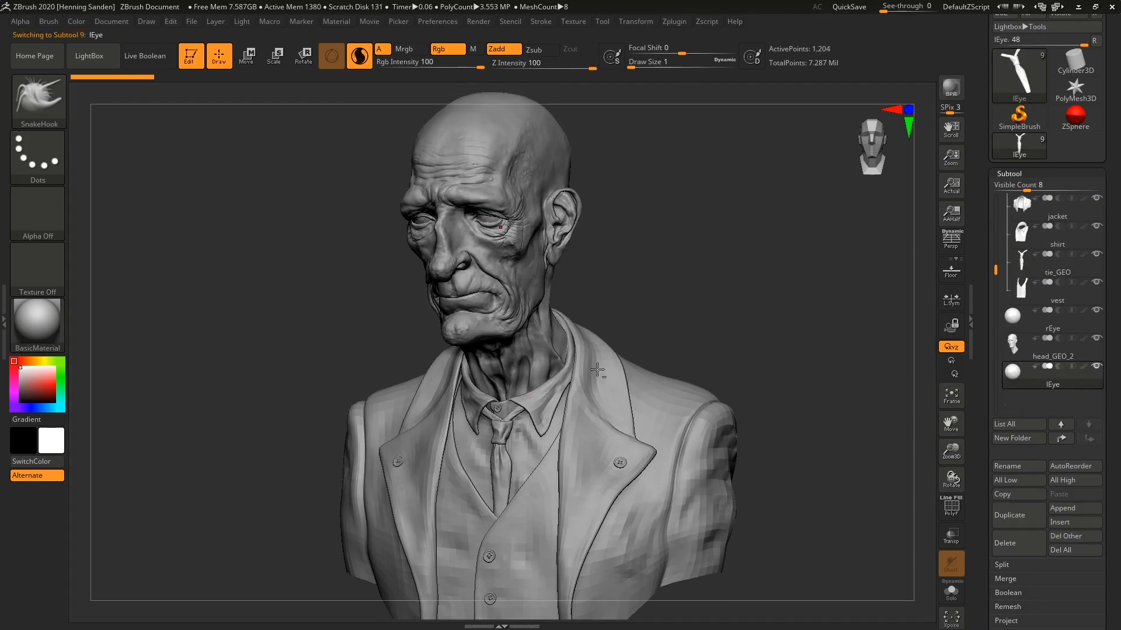
left_click(543, 419, "alt")
right_click_drag(511, 390, 574, 380, "alt")
left_click(516, 354, "alt")
left_click(543, 343, "alt")
left_click(784, 428, "alt")
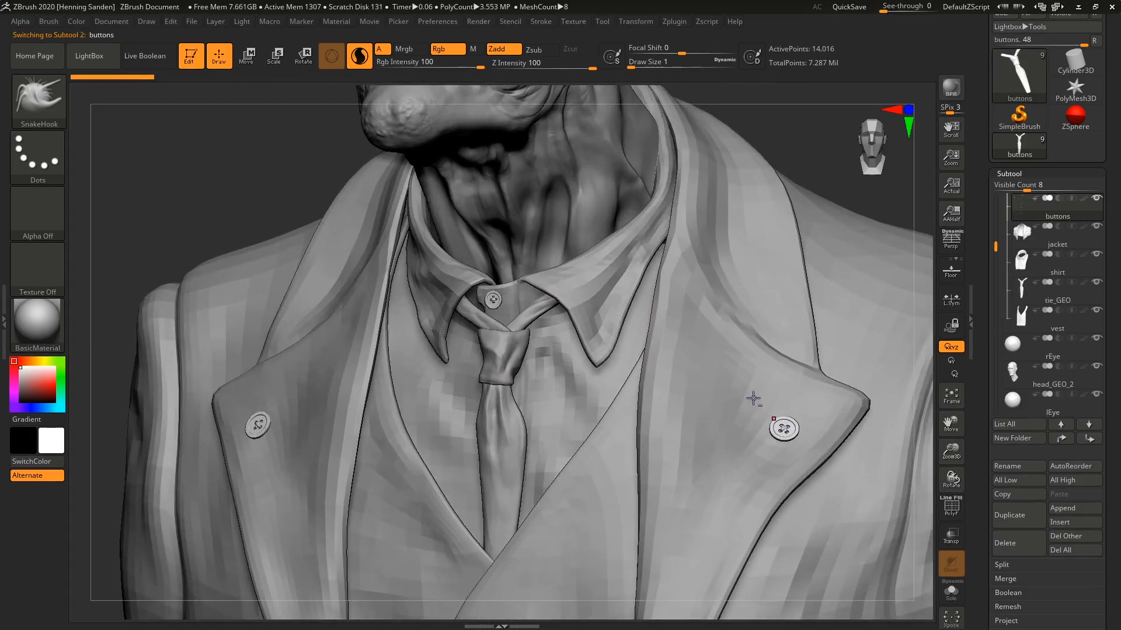
Collapse the Clothing folder and make rEye the active subtool
mouse_move(995, 246)
left_mouse_down()
mouse_move(1002, 271)
mouse_move(1007, 236)
left_mouse_up()
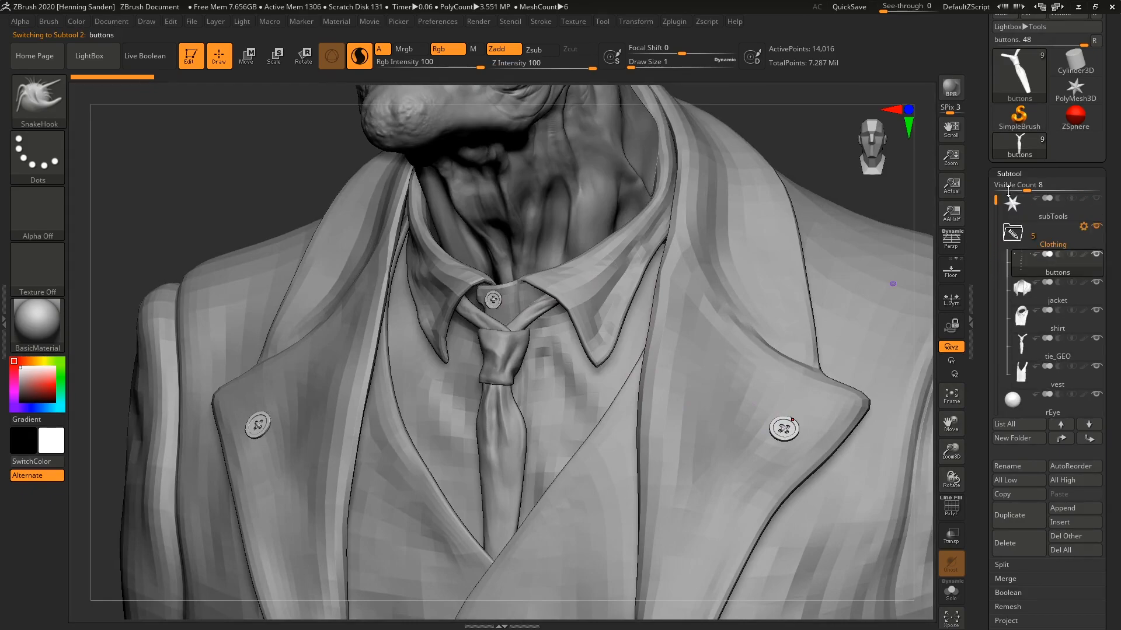
left_click(1012, 233)
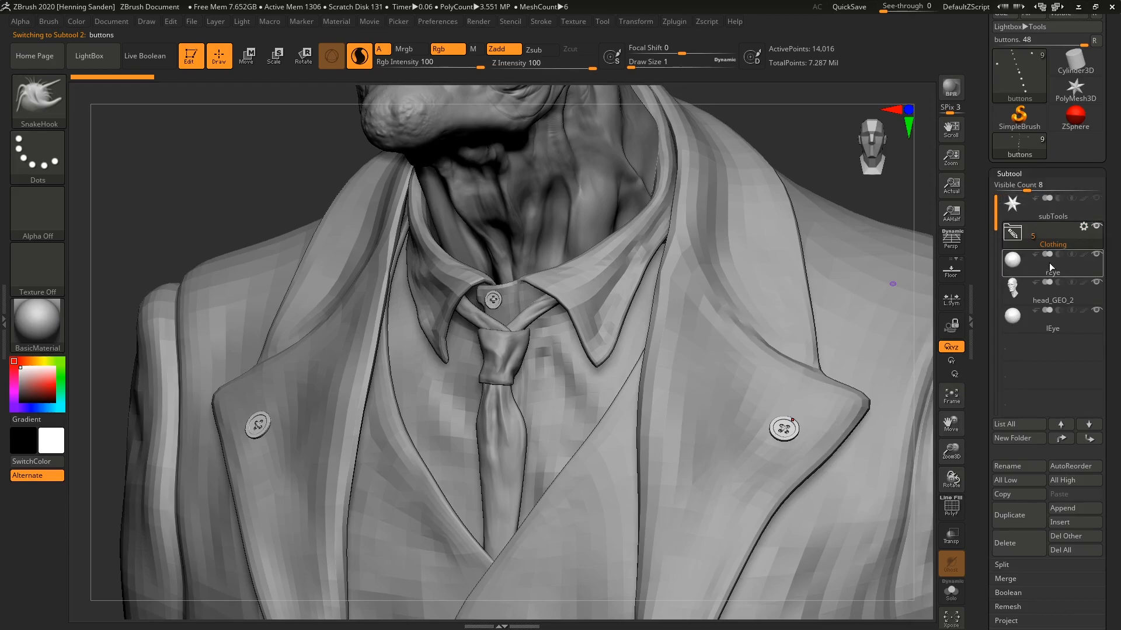
left_click(1020, 271)
right_click_drag(725, 308, 742, 505, "alt")
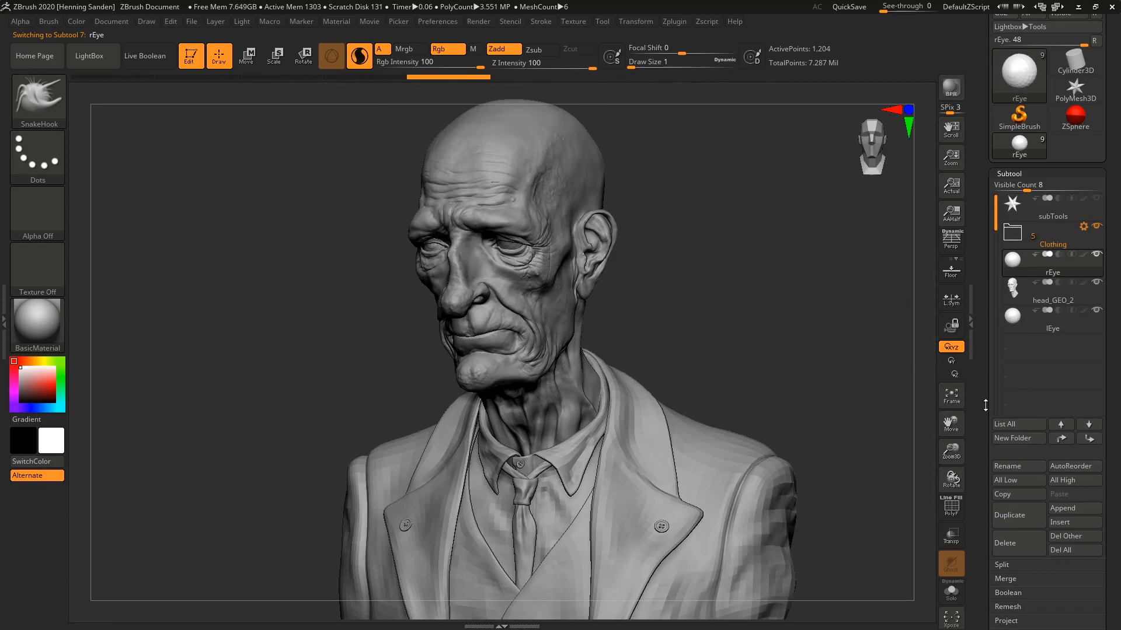
Rename the rEye subtool as REyegeo
left_click(1008, 468)
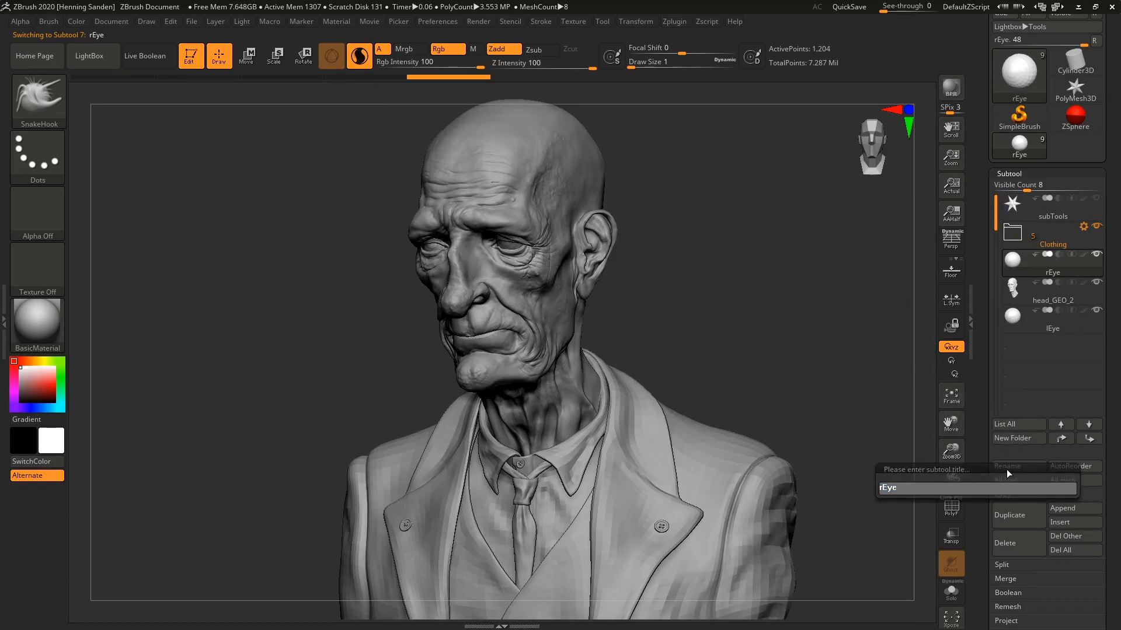
type("?ge")
key("BackSpace")
key("BackSpace")
key("BackSpace")
type("?")
key("BackSpace")
type("geo")
key("Return")
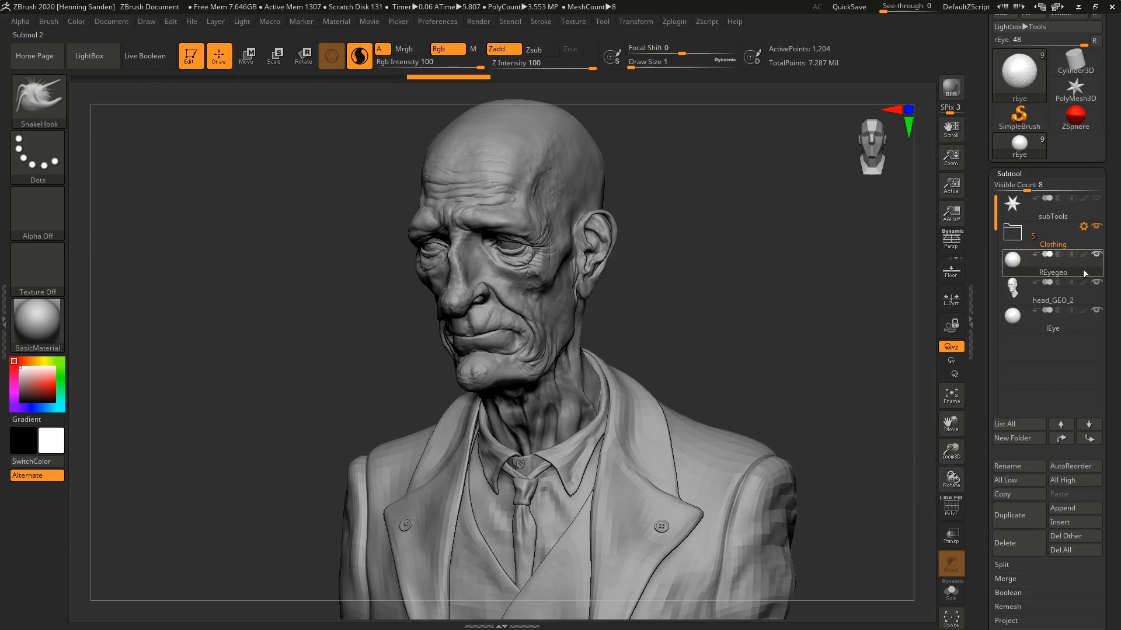
Compare all subtools at their lowest and highest subdivision levels, leaving them at the lowest
left_click(1025, 477)
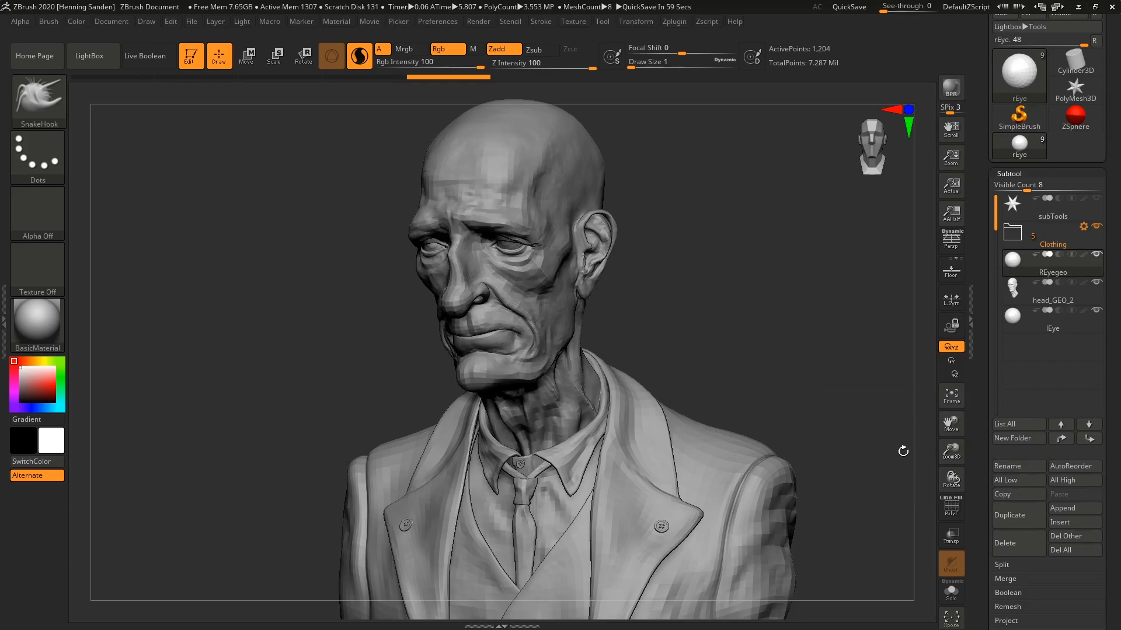
left_click_drag(615, 258, 708, 274)
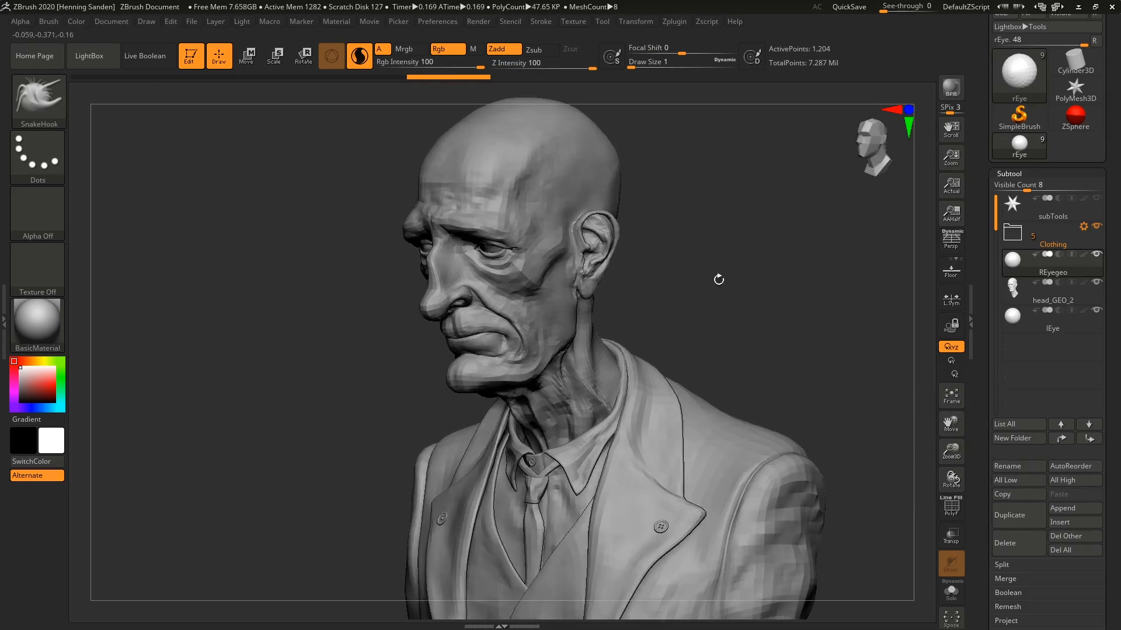
left_click(1069, 480)
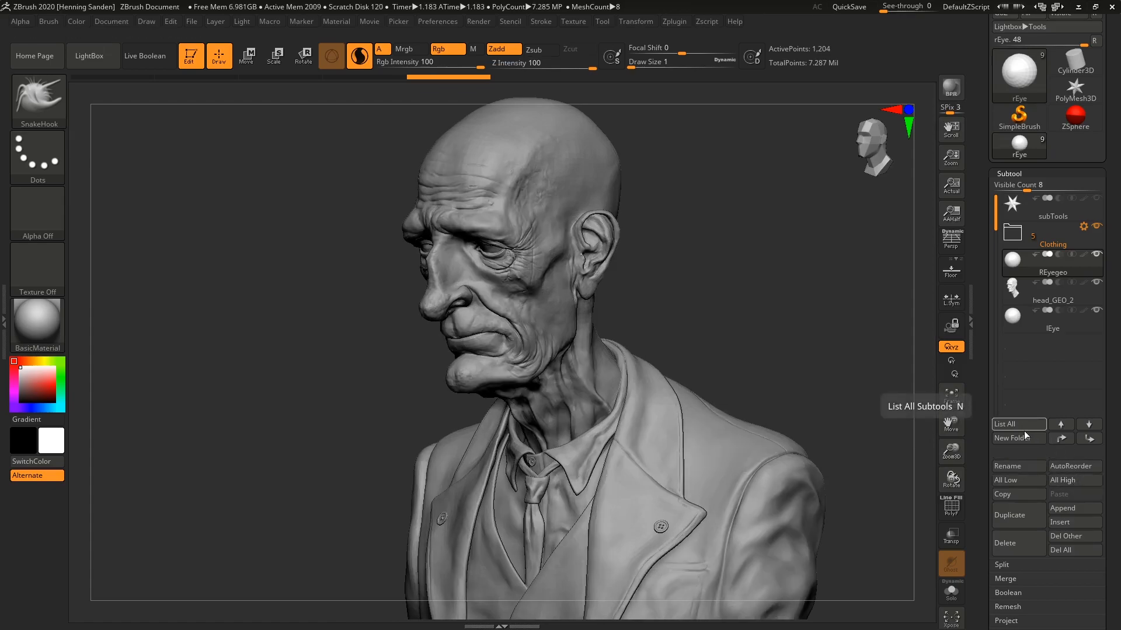
left_click_drag(677, 389, 694, 353)
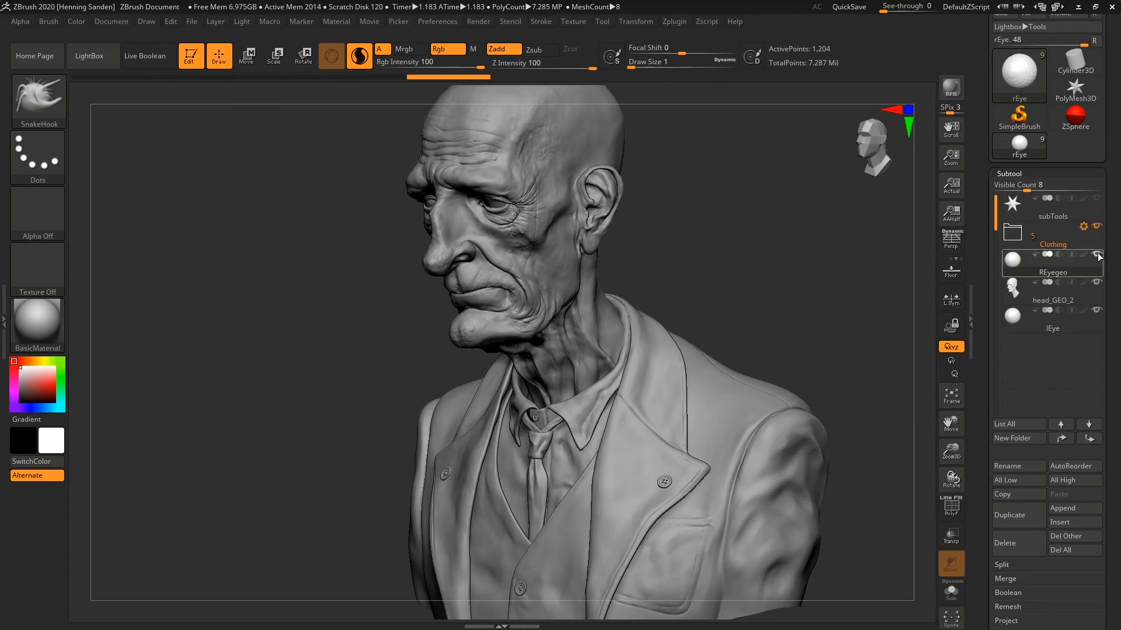
left_click(1022, 480)
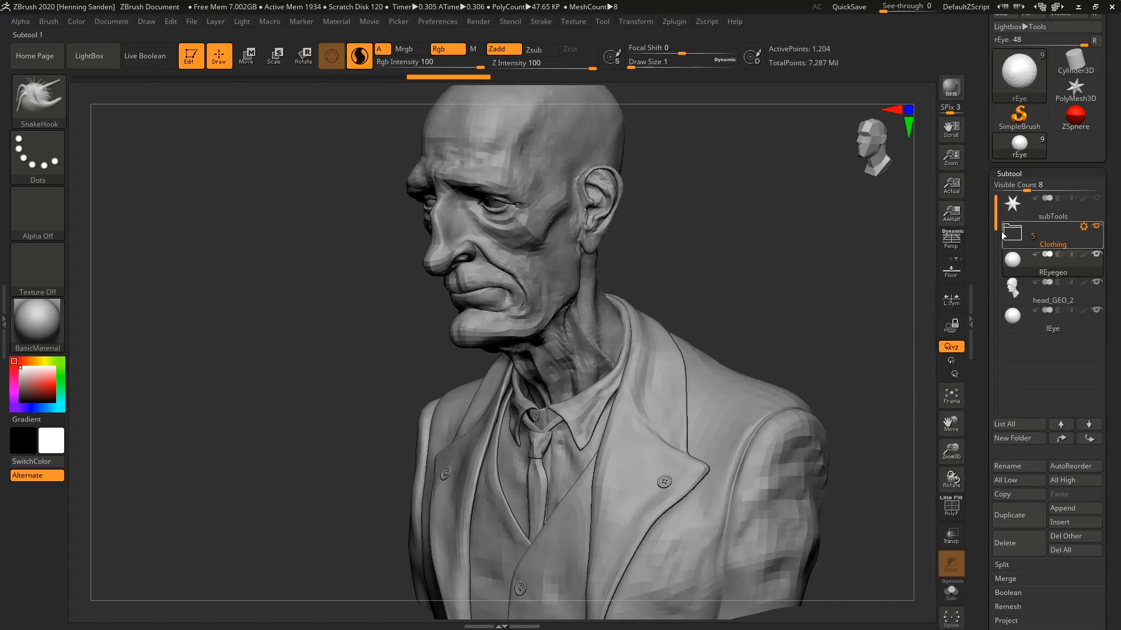
Make head_GEO_2 the active subtool, switch to the PolyMesh3D star tool and convert it to an editable polymesh
scroll(1003, 234, "up", 1)
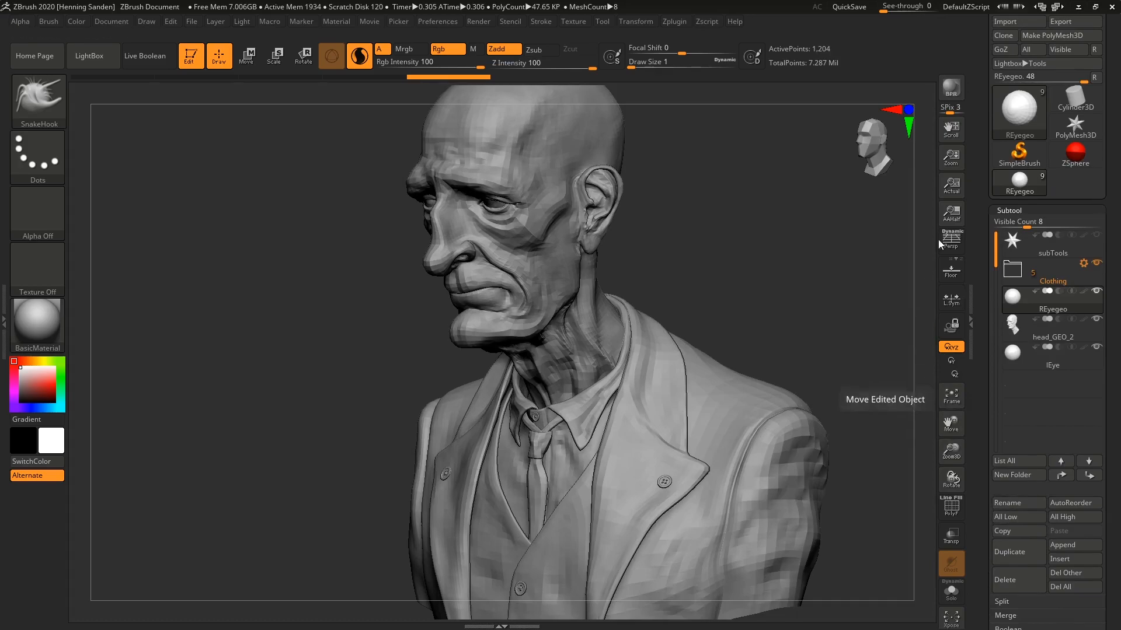
left_click(578, 207, "alt")
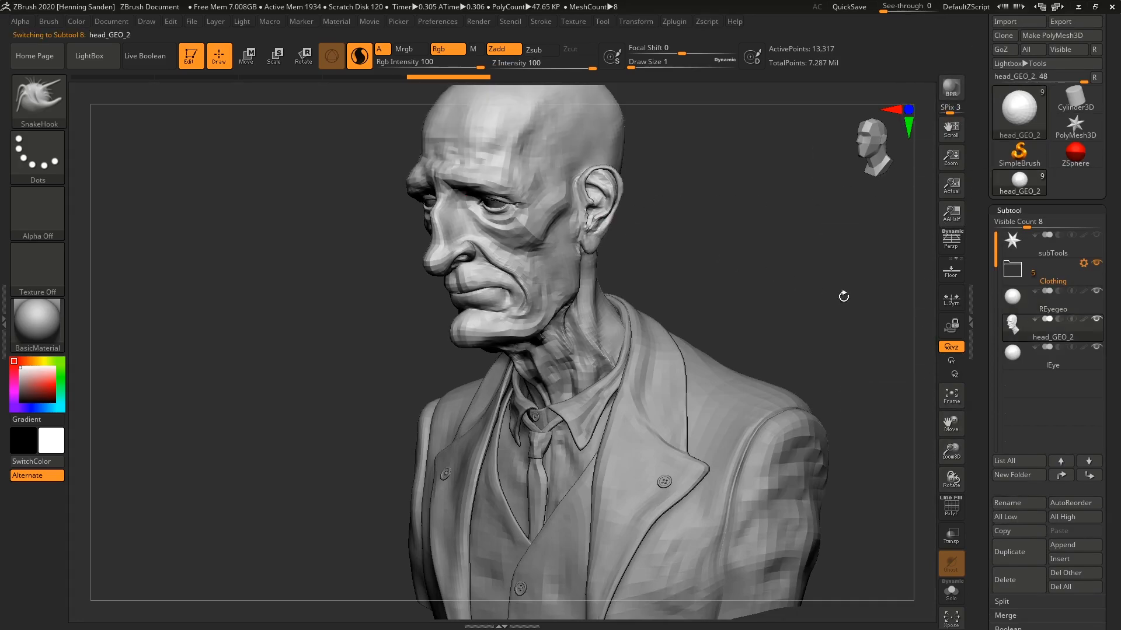
left_click(1081, 134)
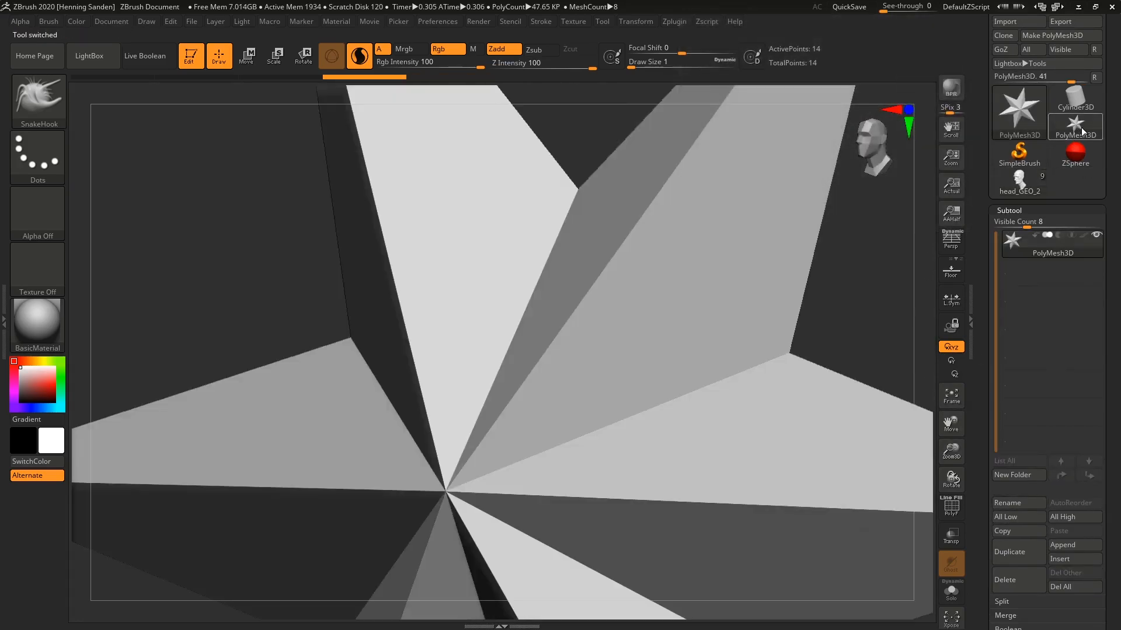
left_click(1054, 36)
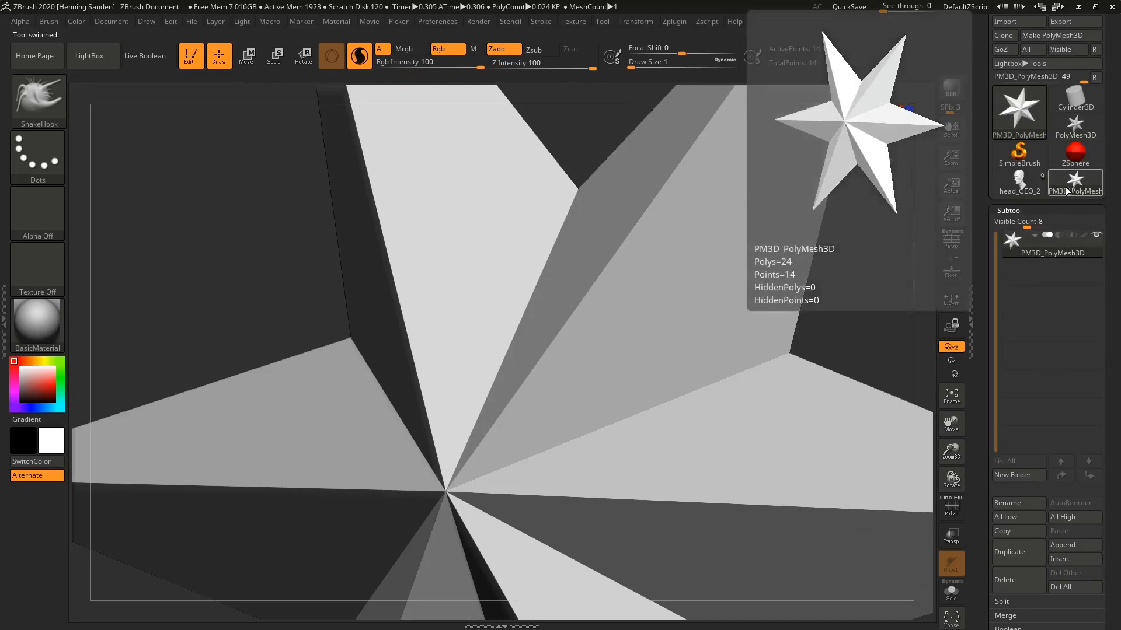
Copy head_GEO_2 from the bust tool and paste it as a subtool into the PM3D_PolyMesh3D star tool
left_click(1037, 183)
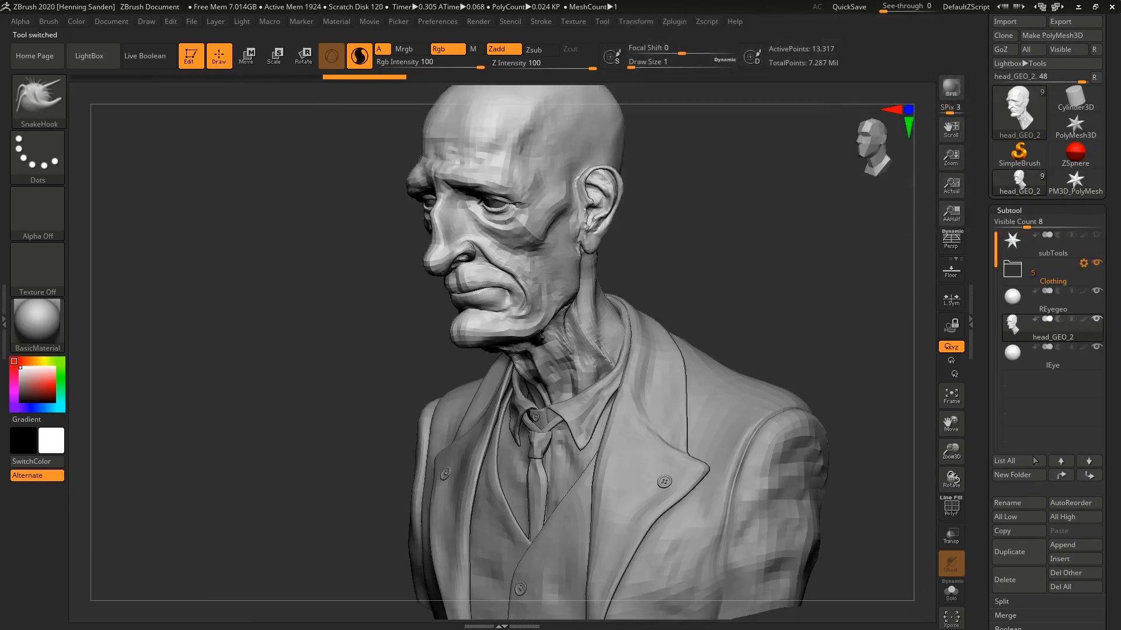
left_click(1018, 530)
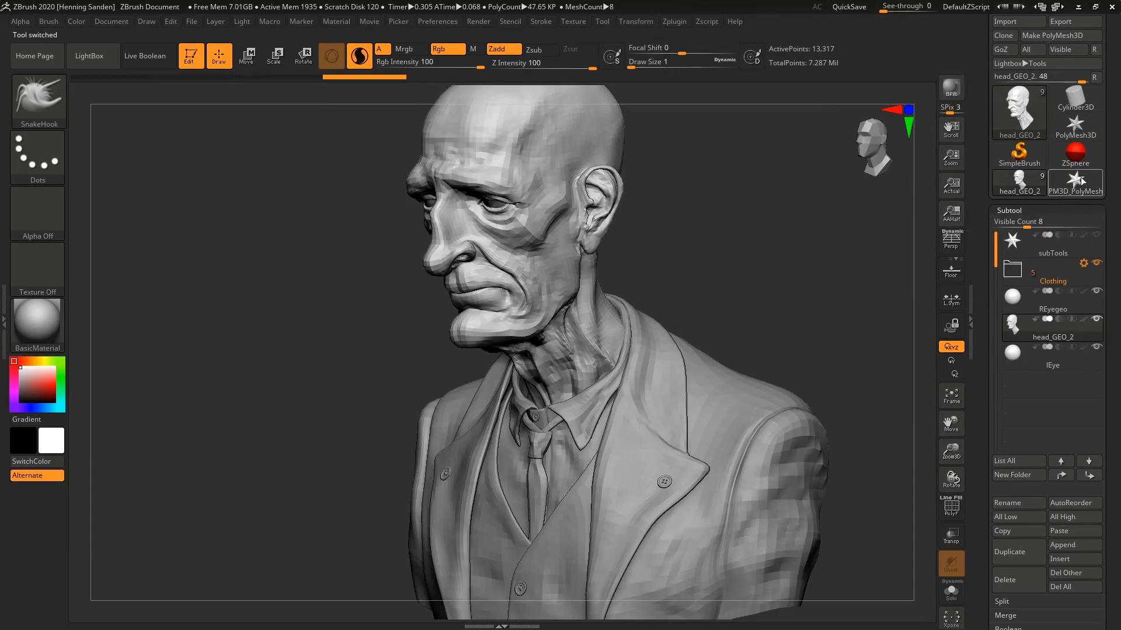
left_click(1074, 182)
left_click(1062, 534)
right_click_drag(790, 378, 671, 351, "ctrl")
scroll(987, 155, "up", 2)
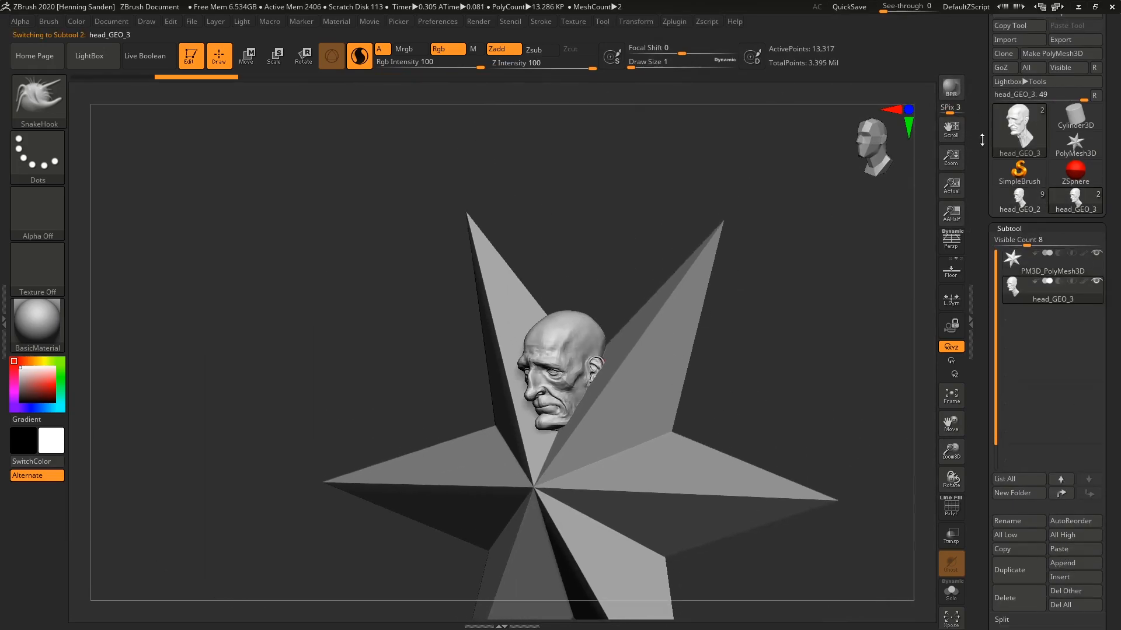
right_click_drag(675, 419, 680, 353, "alt")
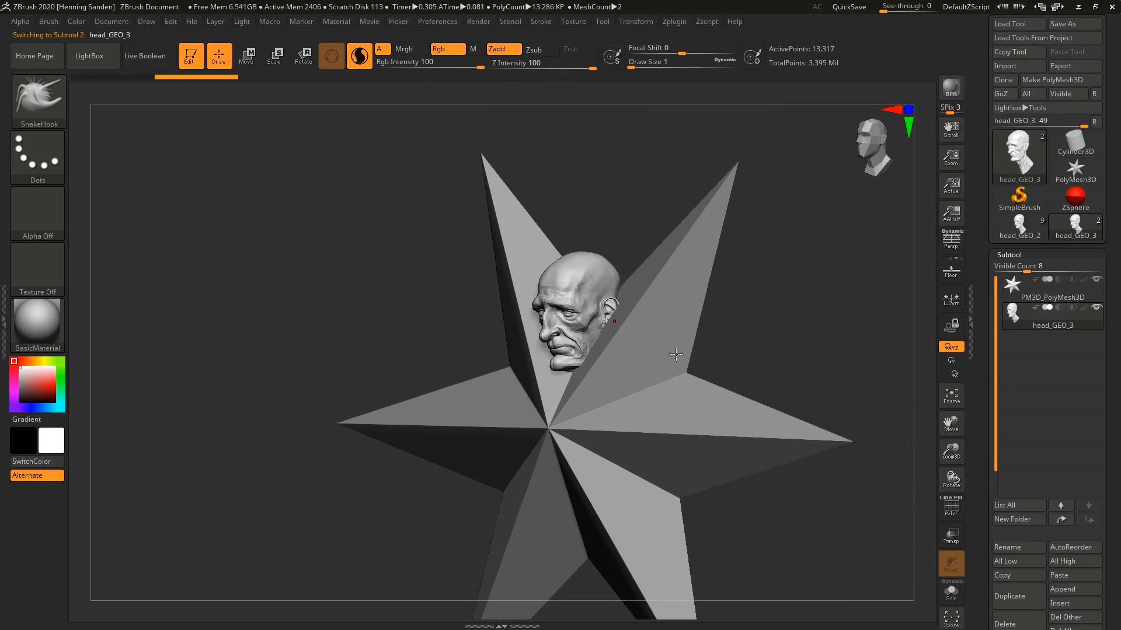
Return to the bust tool and duplicate its head_GEO_2 subtool
left_click(1031, 240)
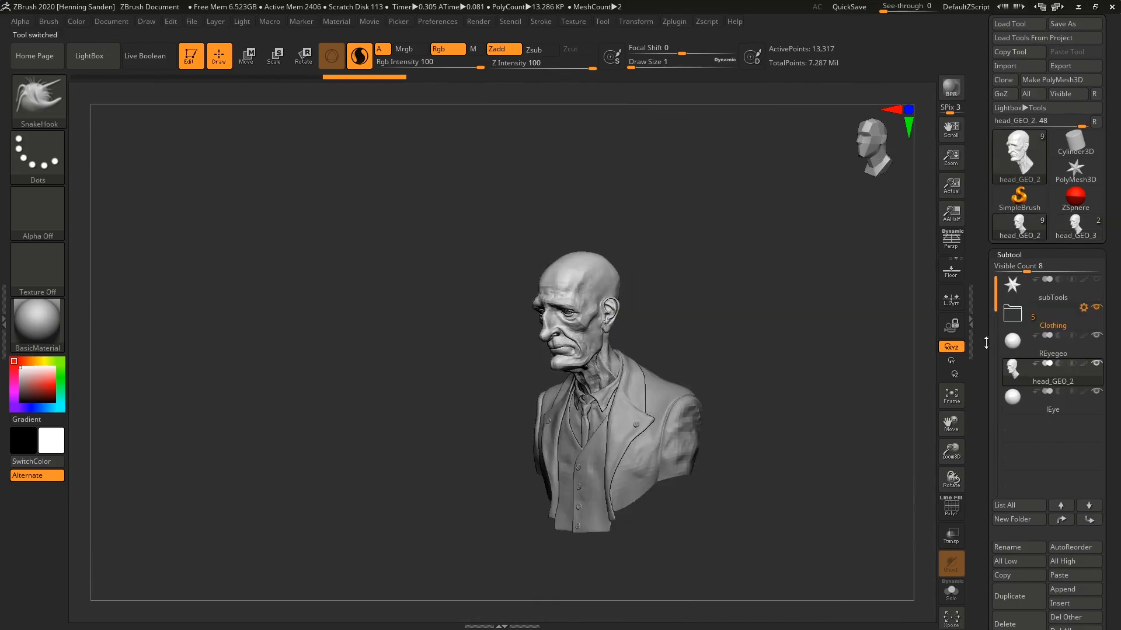
scroll(981, 301, "down", 3)
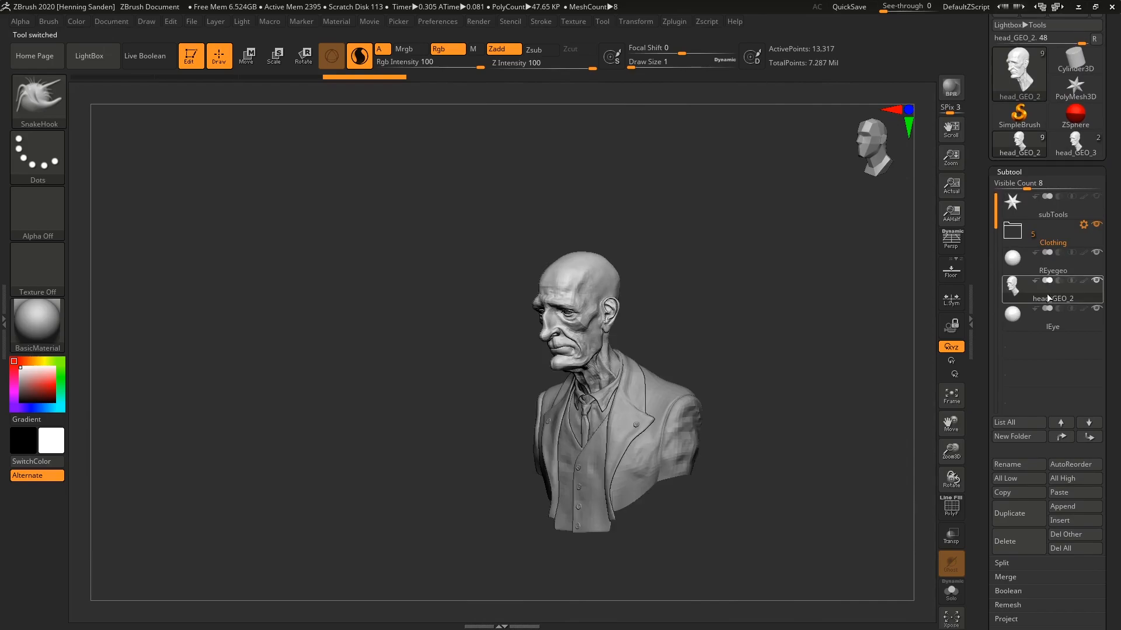
left_click(1018, 518)
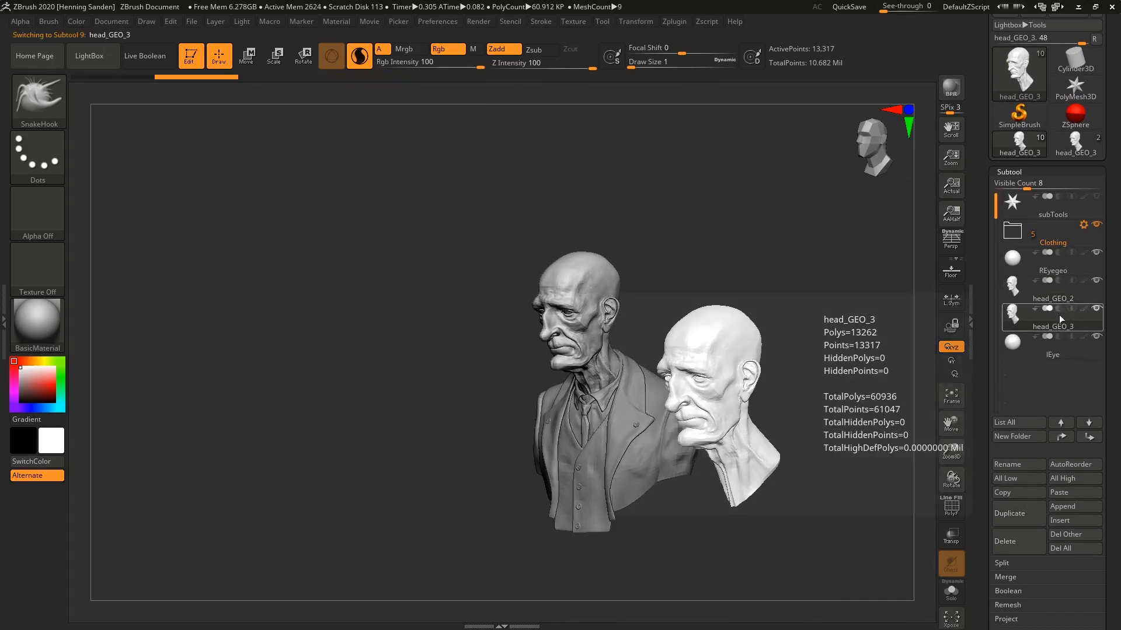
scroll(586, 294, "up", 3)
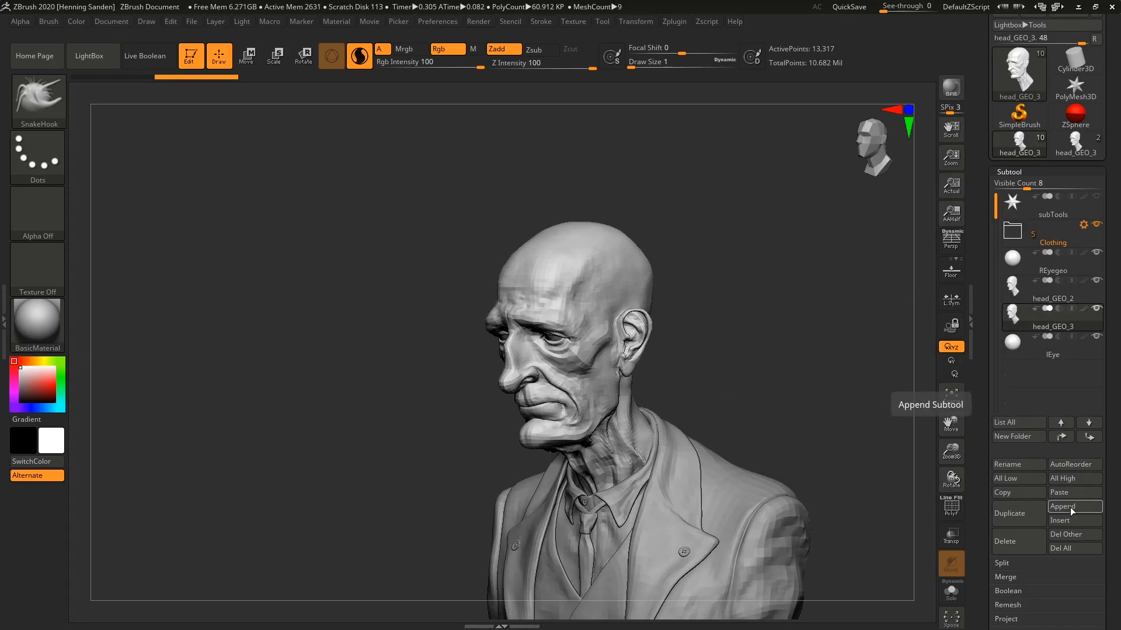
Make PM3D_PolyMesh3D the active subtool of the star tool, return to the bust tool and append the star to it
left_click(1076, 153)
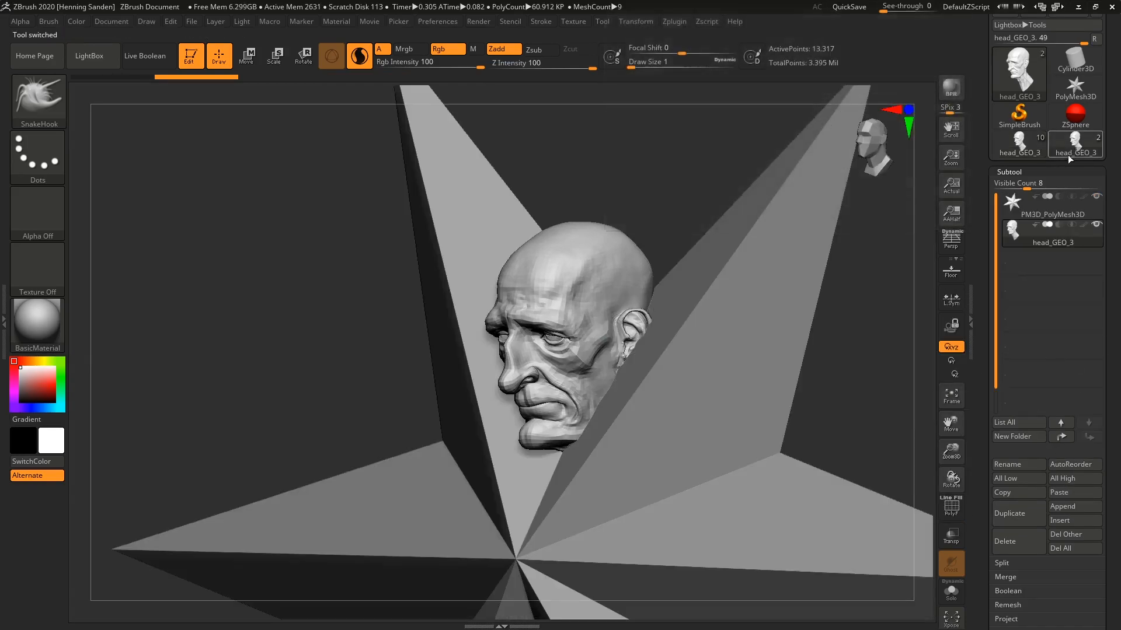
left_click(1019, 205)
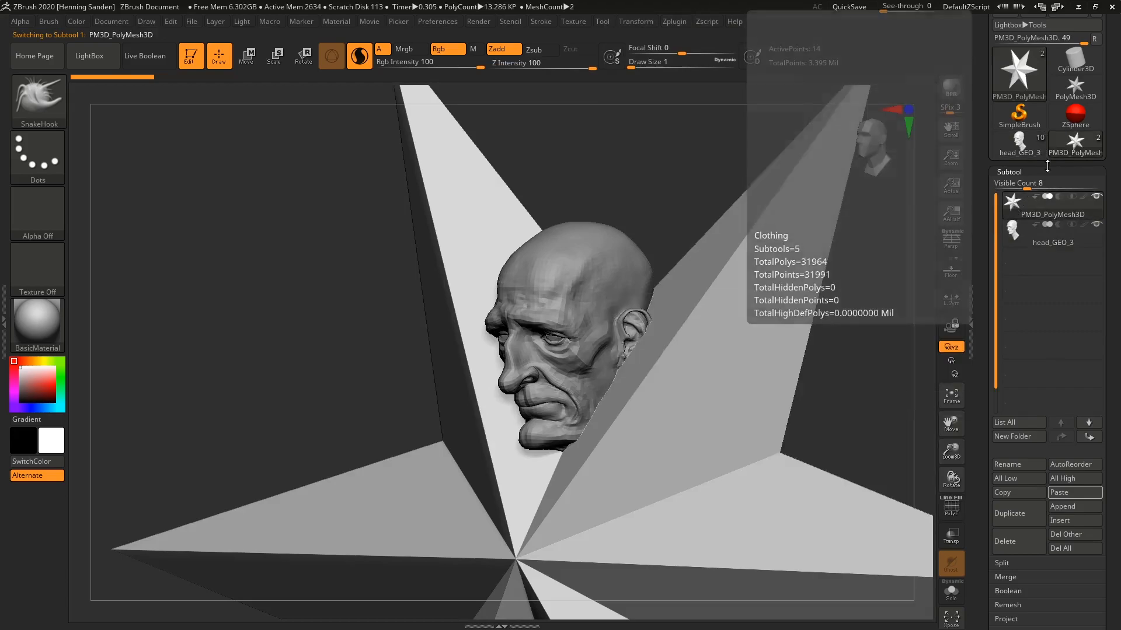
left_click(1032, 155)
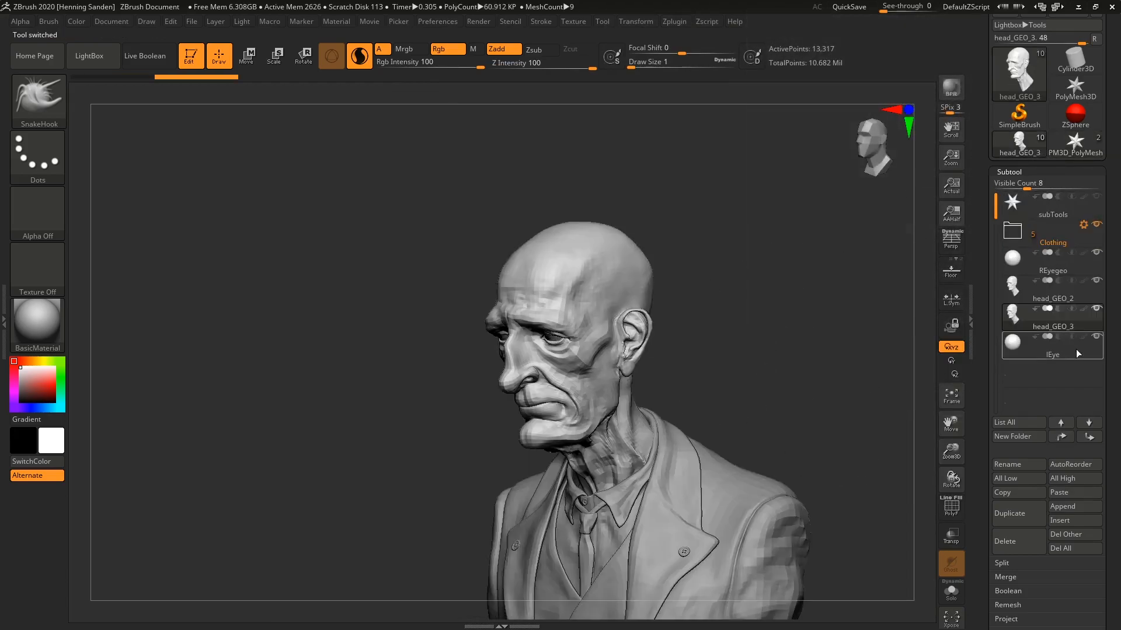
left_click(1064, 510)
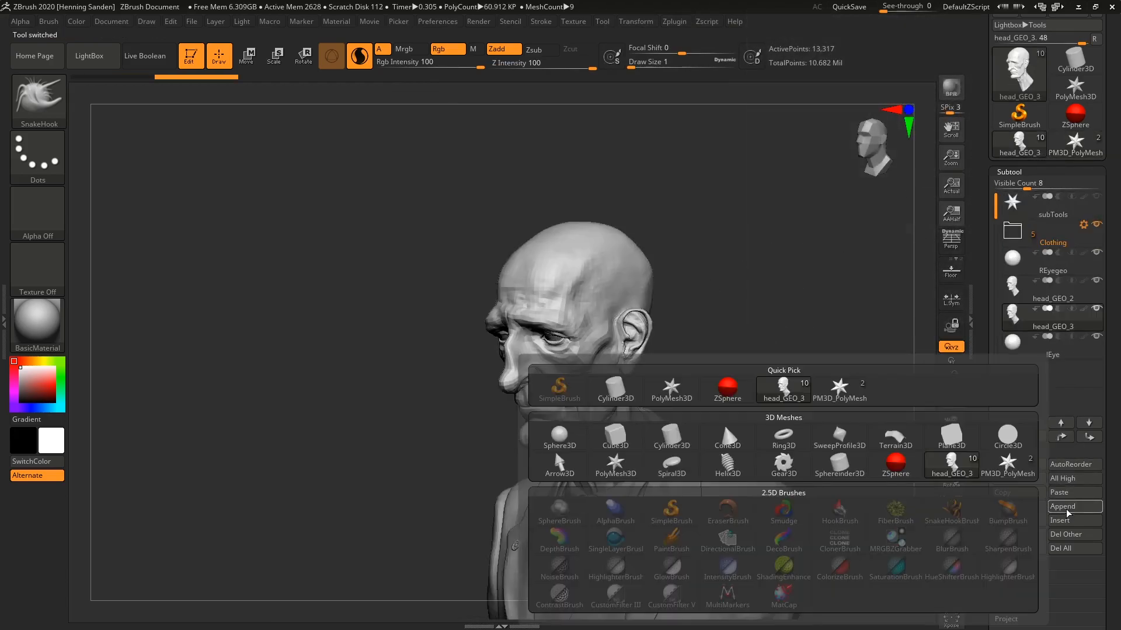
left_click(839, 399)
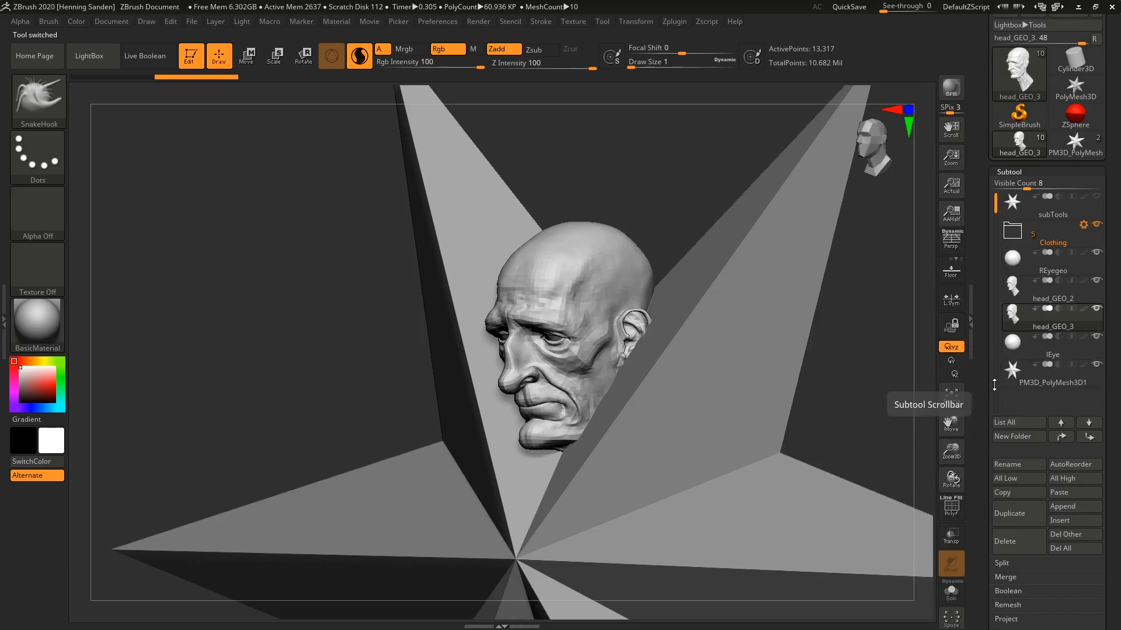
Delete the appended PM3D_PolyMesh3D1 and the duplicate head_GEO_3 from the bust's subtools, skipping the deletion warning until the next restart
scroll(990, 375, "down", 3)
left_click(1020, 282)
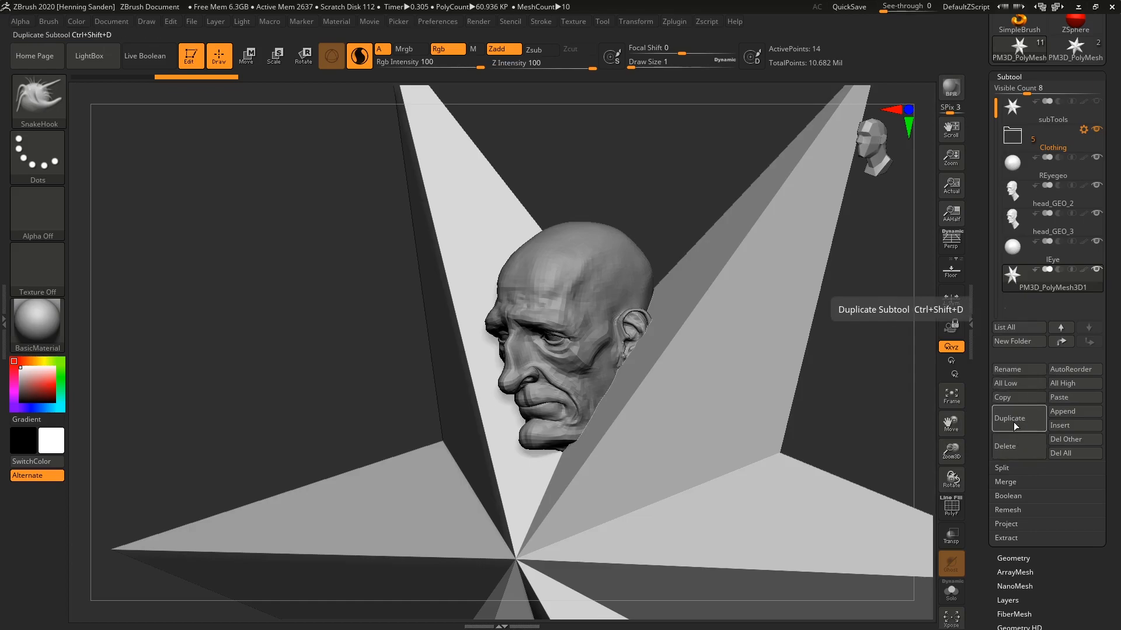
left_click(1007, 452)
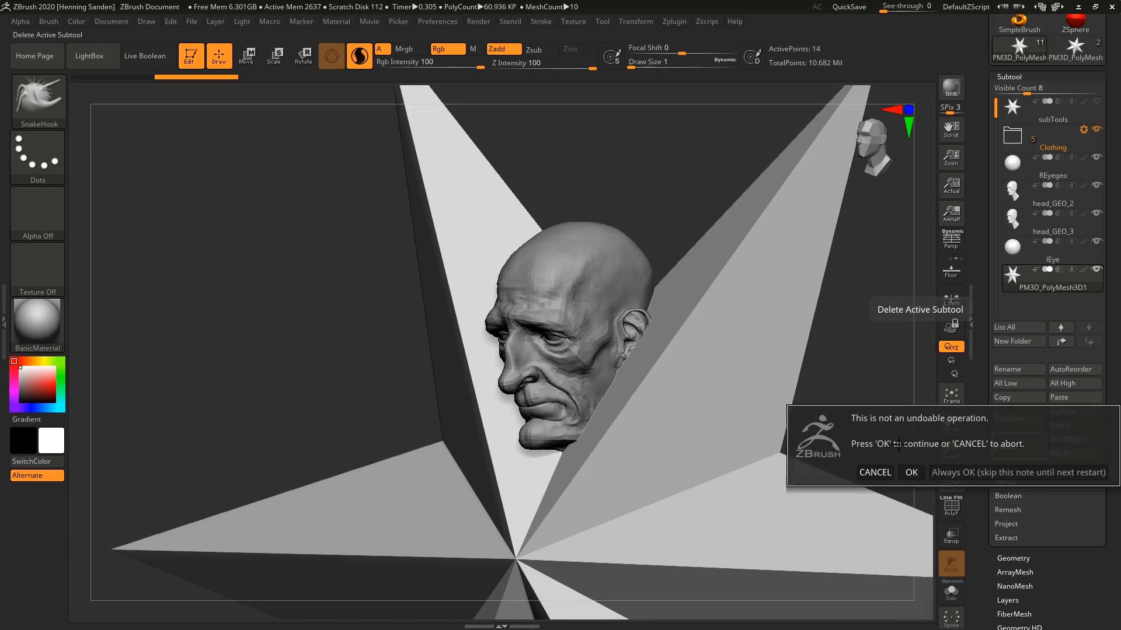
left_click(968, 473)
key("Up")
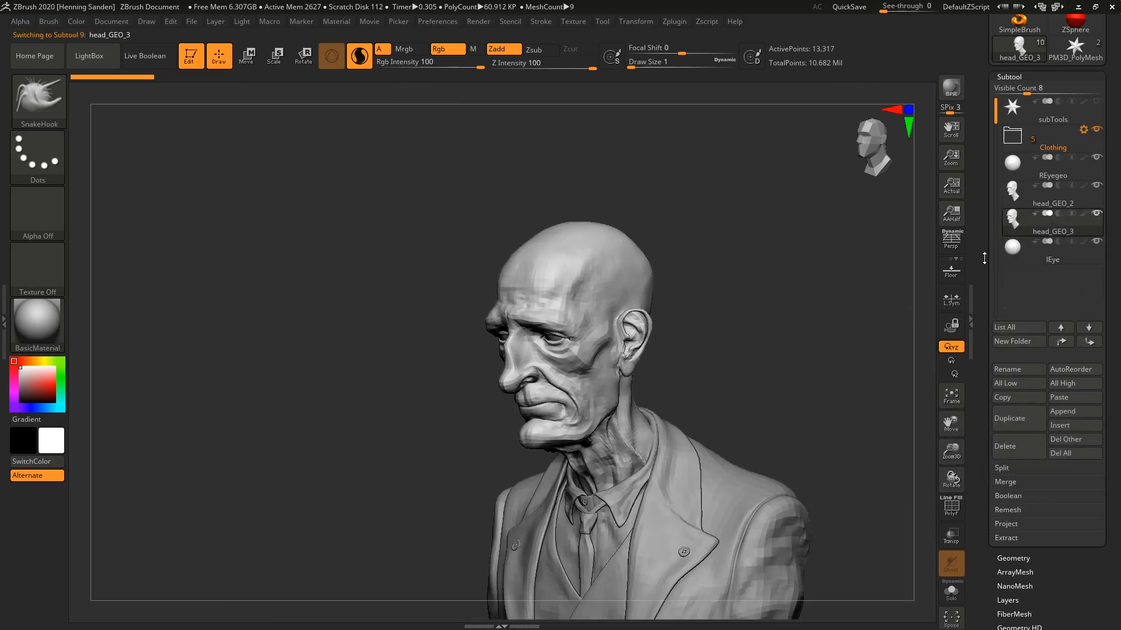
left_click(1005, 447)
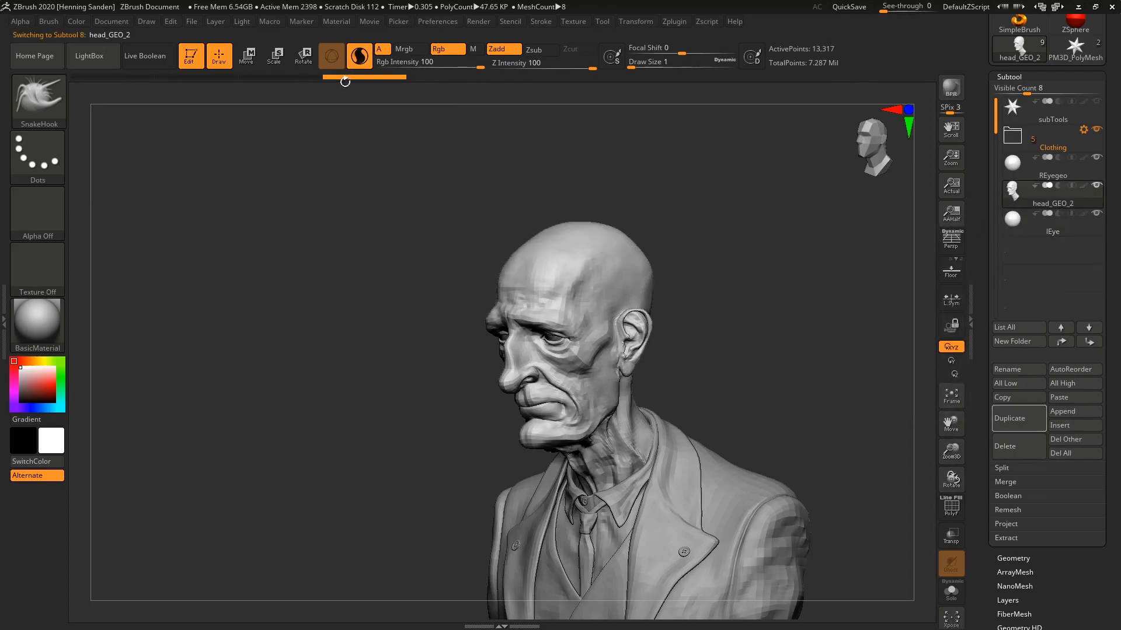
Pull a stroke upward on the side of the skull with the SnakeHook brush at draw size 20
right_click_drag(584, 239, 577, 320, "ctrl")
key("s")
left_click_drag(585, 291, 597, 291)
left_click_drag(595, 290, 593, 258)
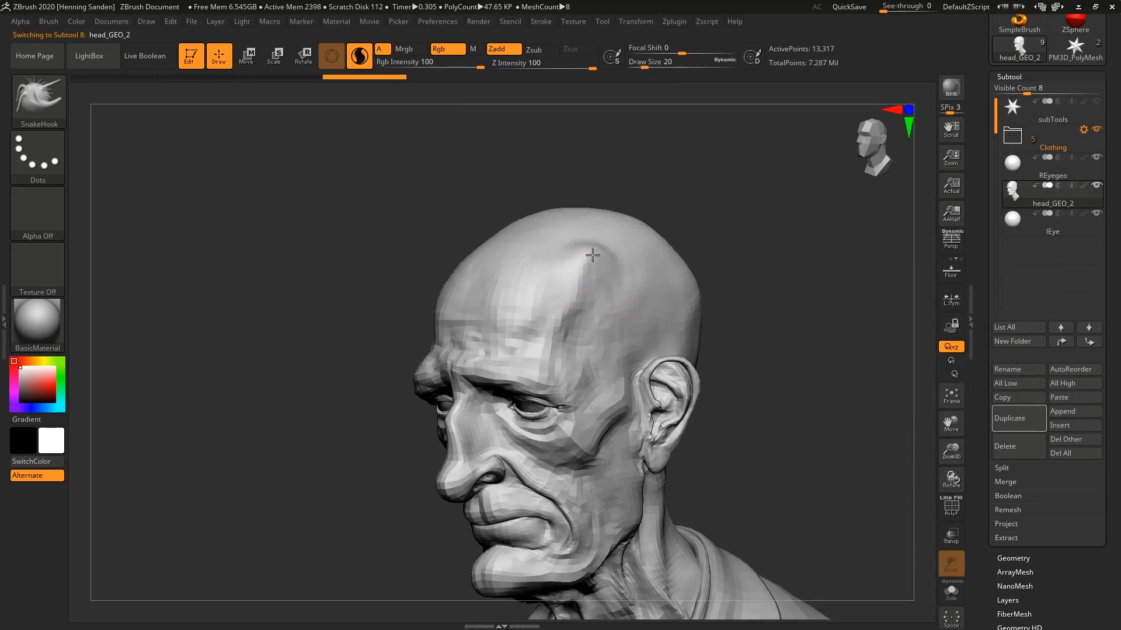
Sculpt raised strokes across the temple and forehead with the Standard brush at draw size 11
key("b")
key("s")
key("t")
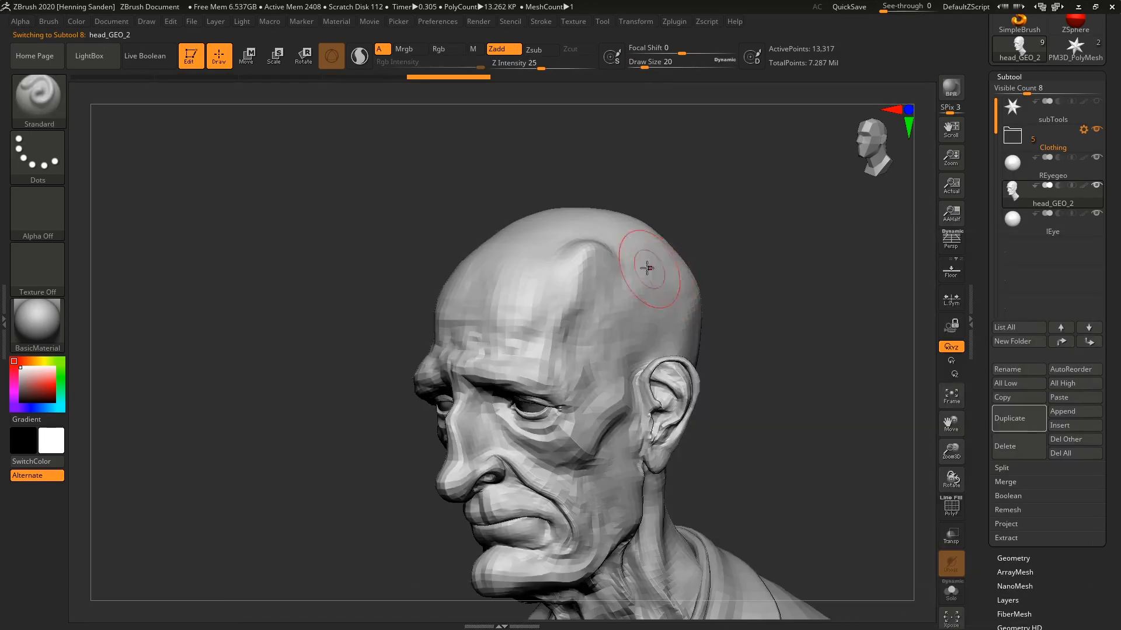
key("s")
left_click_drag(658, 264, 652, 265)
mouse_move(638, 286)
left_mouse_down()
mouse_move(618, 343)
mouse_move(517, 265)
left_mouse_up()
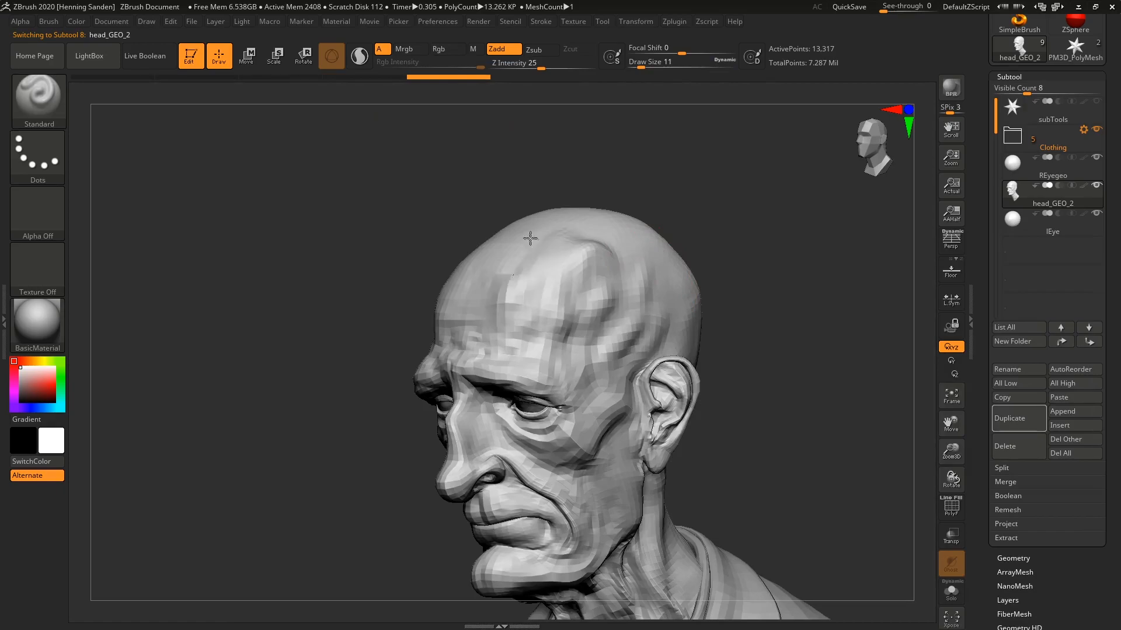
Make REyegeo the active subtool and sculpt a stroke on that eyeball at draw size 5
left_click(603, 406, "alt")
key("s")
left_click_drag(563, 419, 560, 418)
left_click_drag(442, 407, 449, 405)
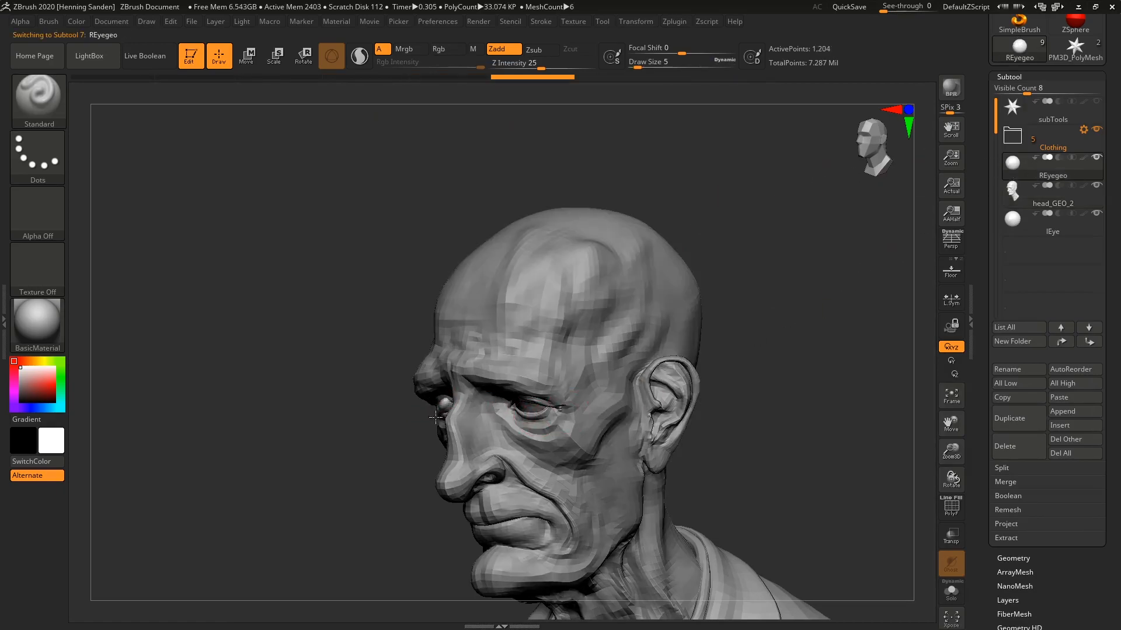
Make head_GEO_2 the active subtool and sculpt a diagonal ridge down the back of the head at draw size 11
left_click(1013, 196)
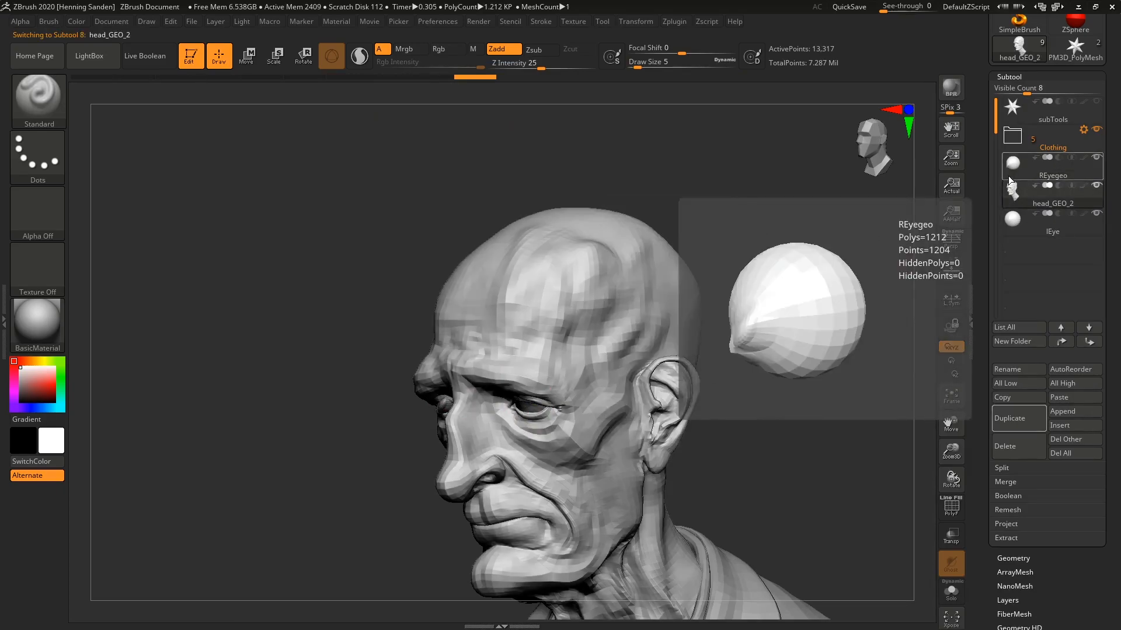
left_click(1012, 180)
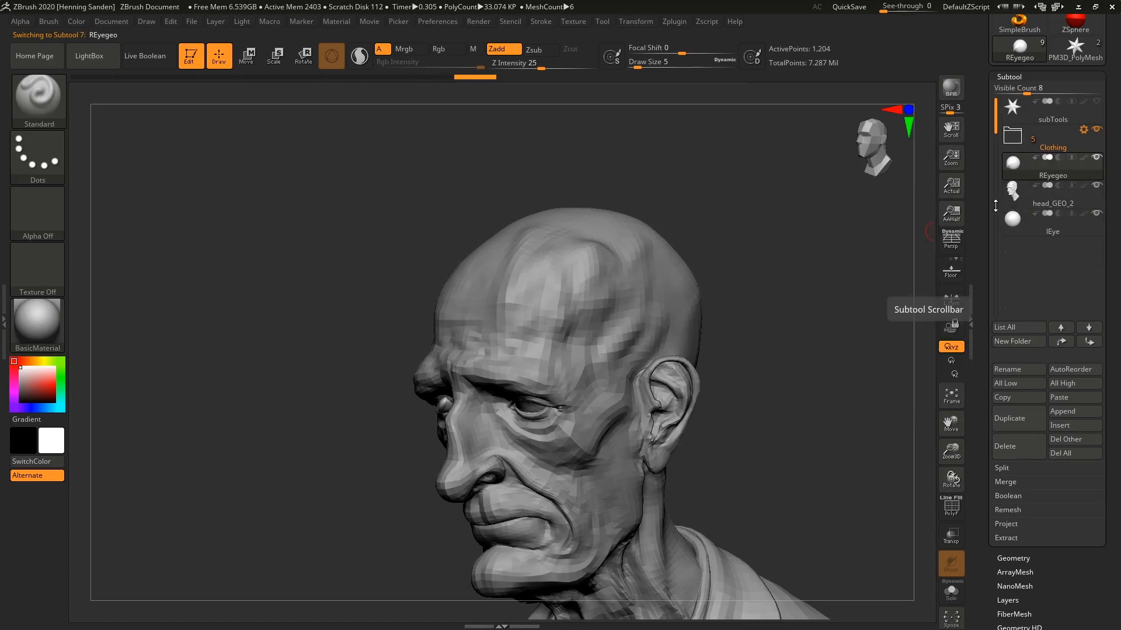
left_click(612, 361, "alt")
right_click_drag(657, 295, 649, 266, "alt")
key("s")
left_click_drag(648, 260, 652, 260)
right_click_drag(729, 326, 615, 387)
key("s")
left_click(771, 296)
mouse_move(778, 375)
left_mouse_down()
mouse_move(723, 270)
mouse_move(766, 357)
mouse_move(797, 379)
left_mouse_up()
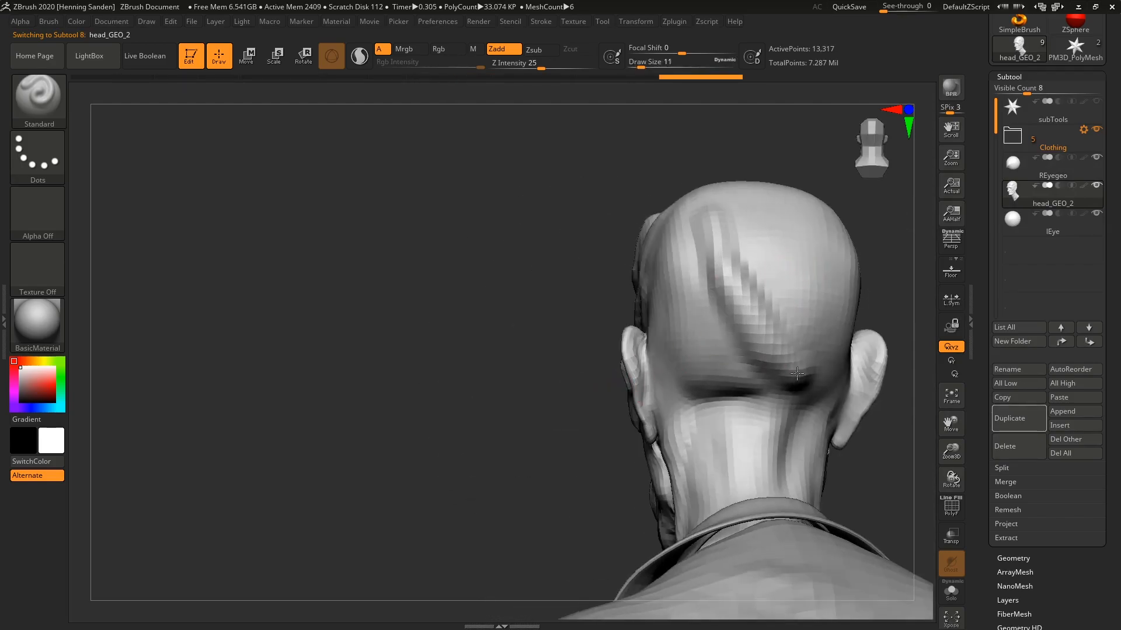
Make the jacket the active subtool and sculpt broad strokes across its upper back and shoulder, finishing at draw size 20
right_click_drag(803, 581, 780, 384, "alt")
left_click(772, 386, "alt")
key("s")
left_click_drag(736, 420, 758, 420)
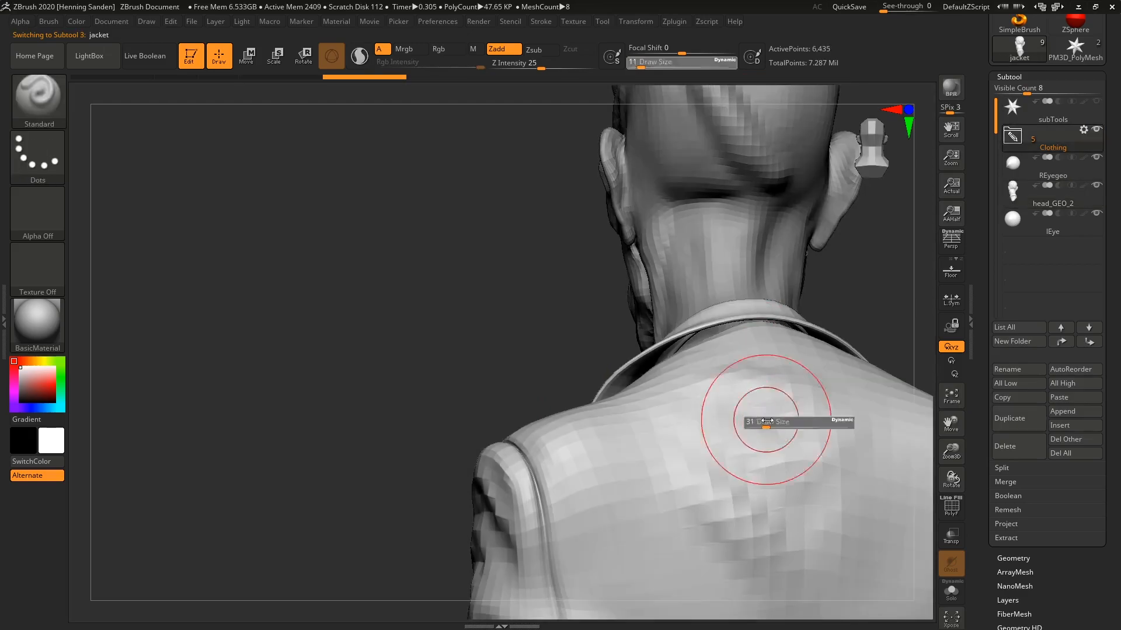
left_click_drag(699, 530, 749, 445)
key("s")
left_click_drag(649, 433, 590, 524)
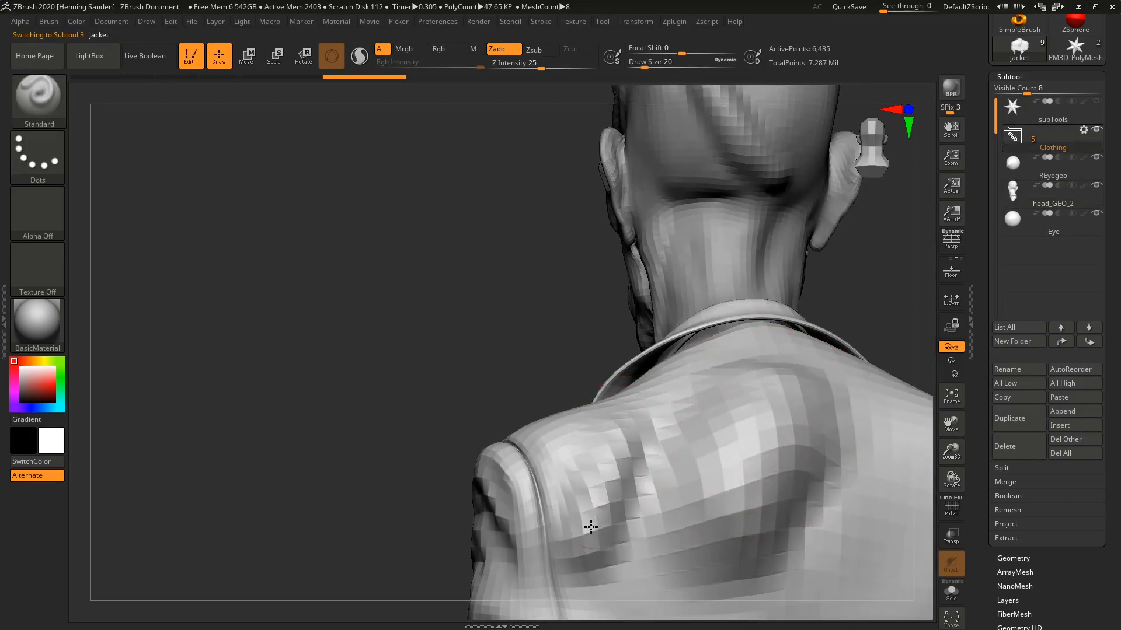
Undo the strokes sculpted across the jacket's upper back and shoulder
key("ctrl+z")
key("ctrl+z")
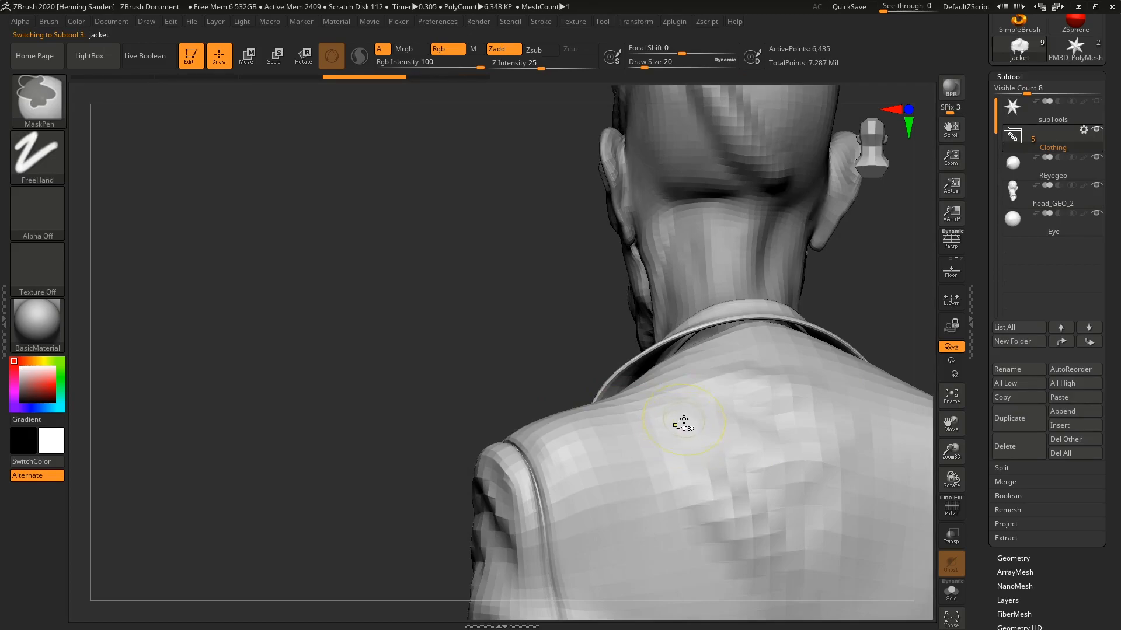
key("ctrl+z")
key("ctrl+z")
key("ctrl+z")
Try sculpting the middle of the jacket's back at draw size 31 and undo those strokes
right_click_drag(761, 168, 750, 219, "alt")
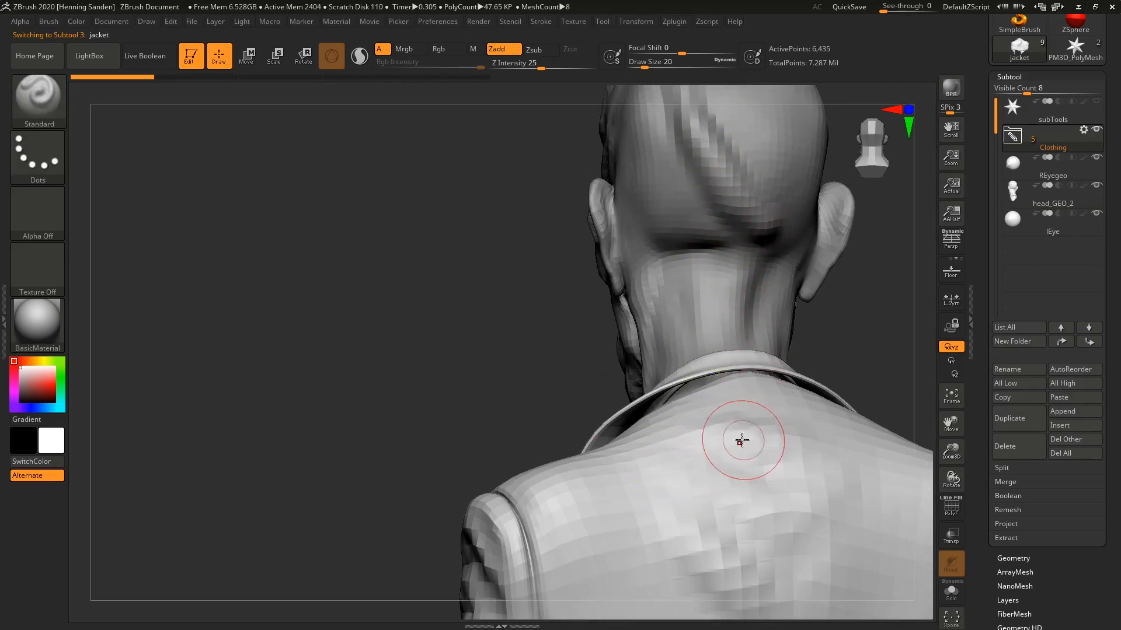
right_click_drag(743, 443, 753, 232, "ctrl")
key("s")
left_click_drag(738, 466, 743, 466)
mouse_move(711, 471)
left_mouse_down()
mouse_move(755, 462)
mouse_move(855, 502)
mouse_move(802, 534)
mouse_move(713, 473)
left_mouse_up()
key("ctrl+z")
key("ctrl+z")
key("ctrl+z")
key("ctrl+z")
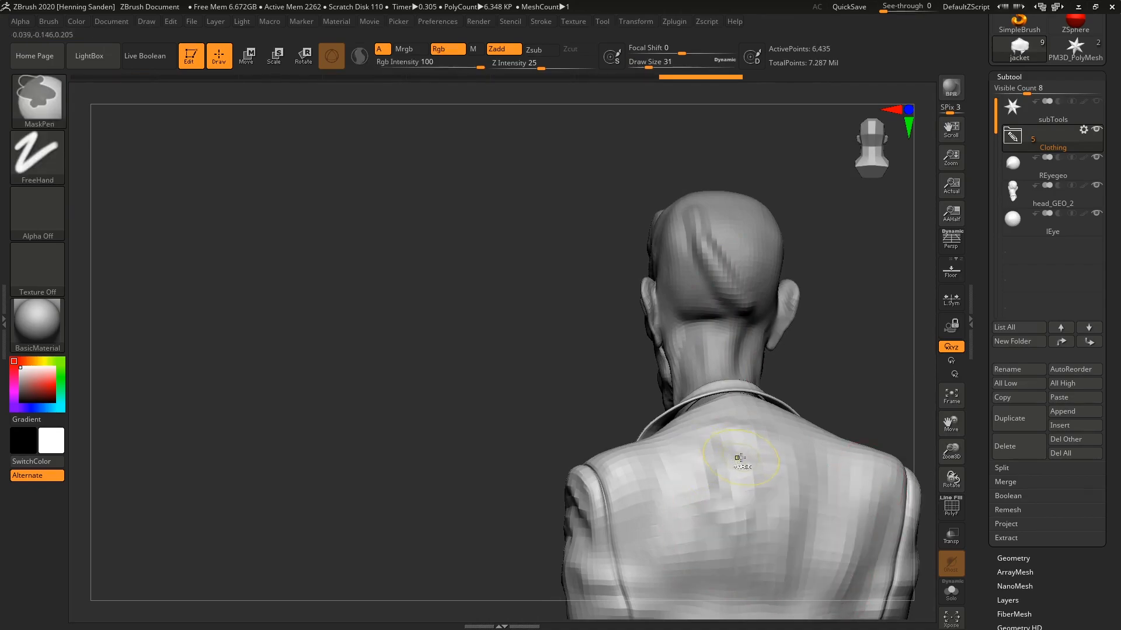
key("ctrl+z")
key("ctrl+z")
key("ctrl+z")
key("ctrl+z")
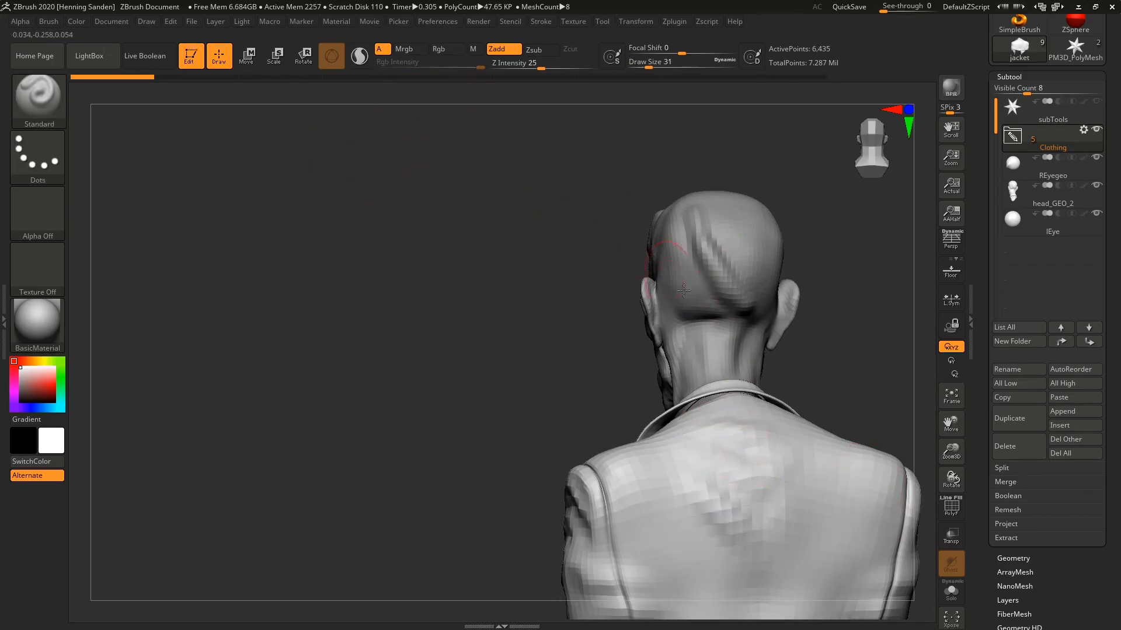
Make head_GEO_2 the active subtool, turn on its polyframe display and expand the Split options
right_click_drag(705, 430, 749, 452)
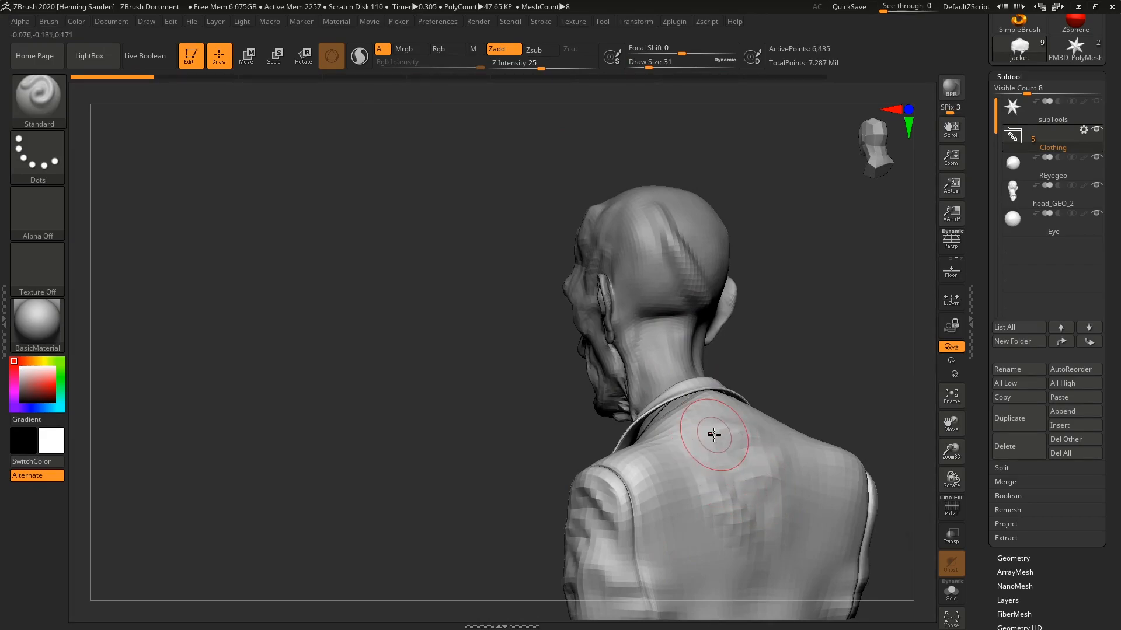
left_click(1018, 198)
right_click_drag(850, 255, 702, 317)
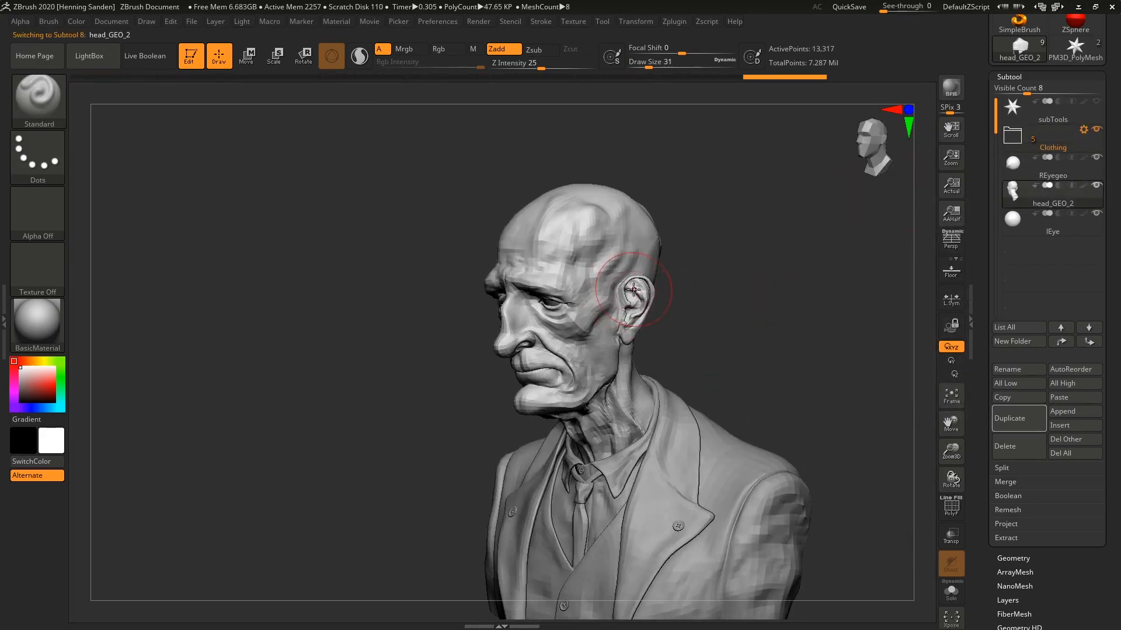
right_click_drag(592, 294, 696, 296, "alt")
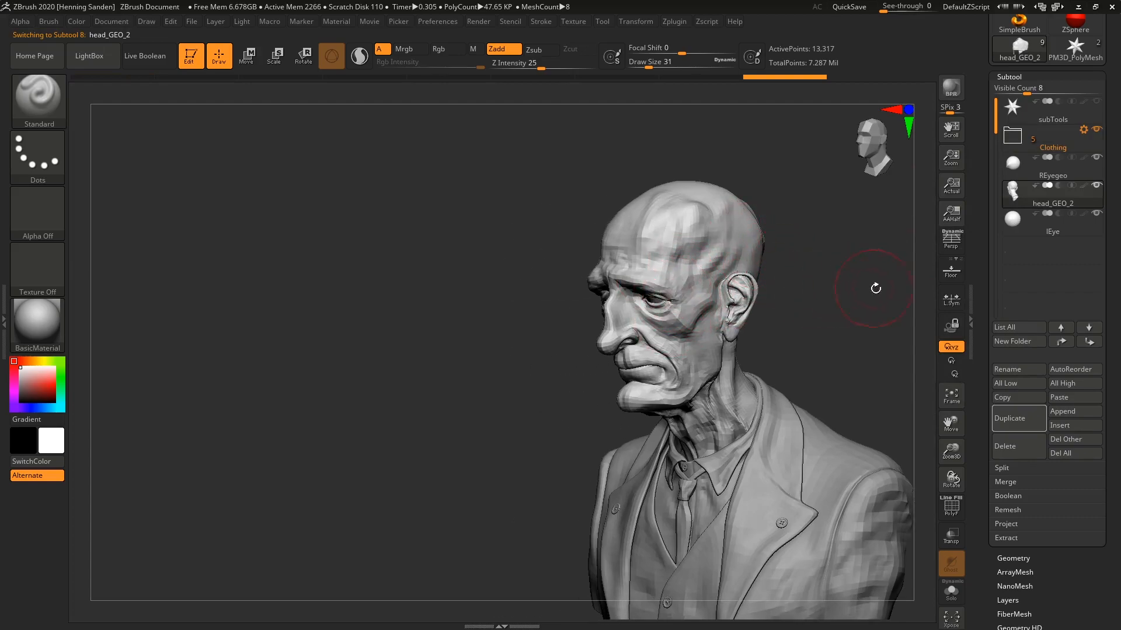
scroll(1022, 432, "down", 1)
key("shift+f")
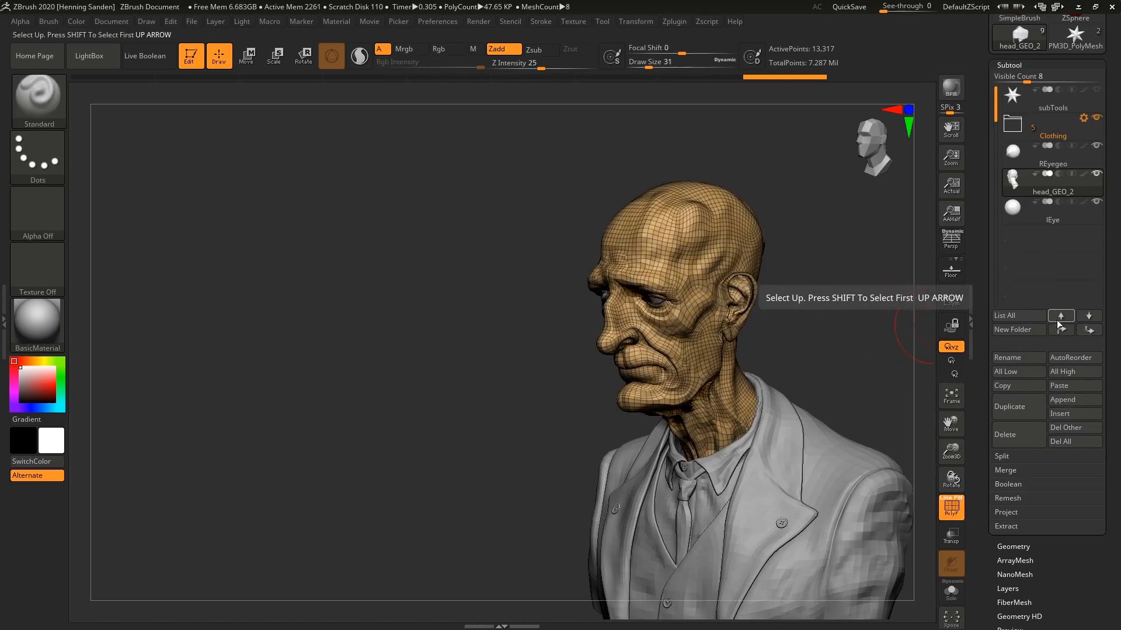
left_click(1008, 457)
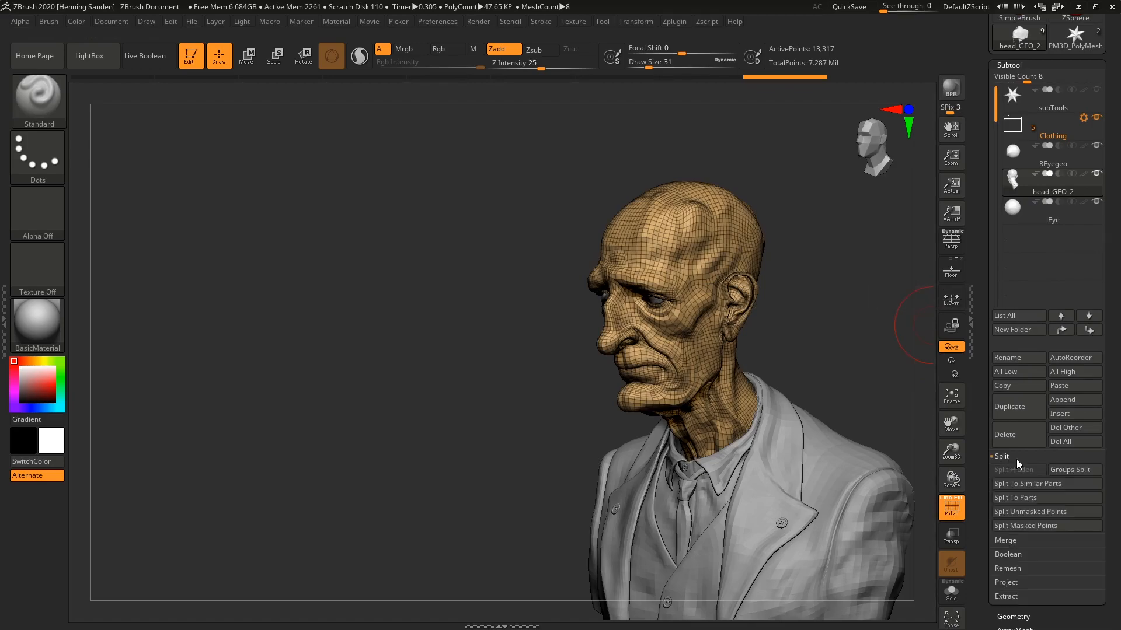
Mask a rectangular area over the upper rear of the skull and make it a separate polygroup
left_click_drag(763, 300, 766, 401, "alt")
left_click_drag(850, 353, 849, 450, "alt")
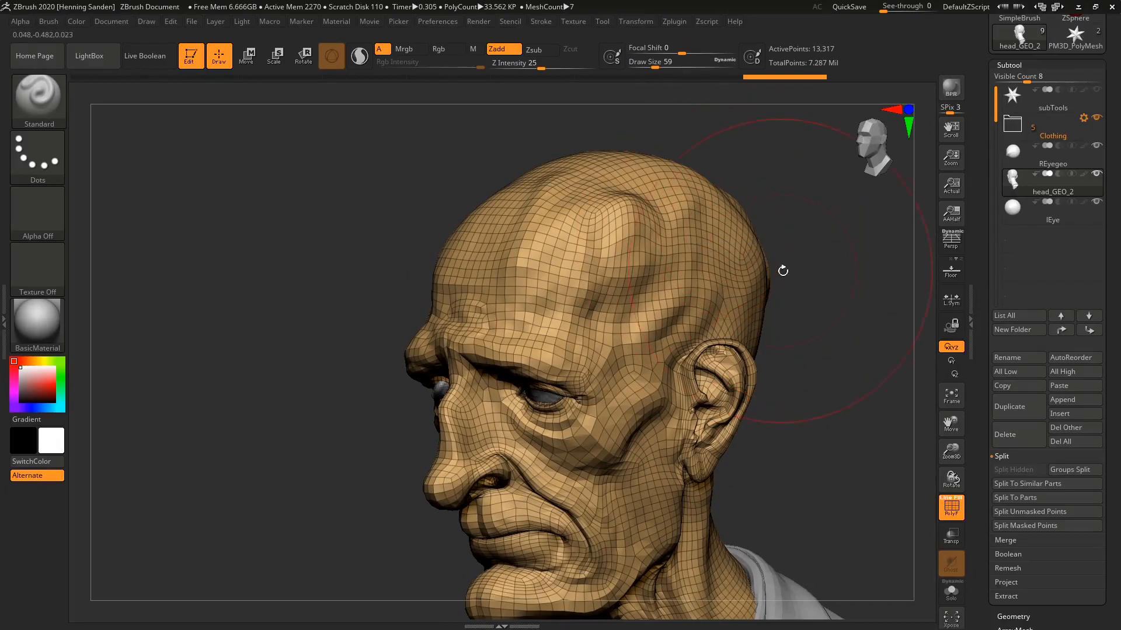
left_click_drag(778, 269, 748, 277)
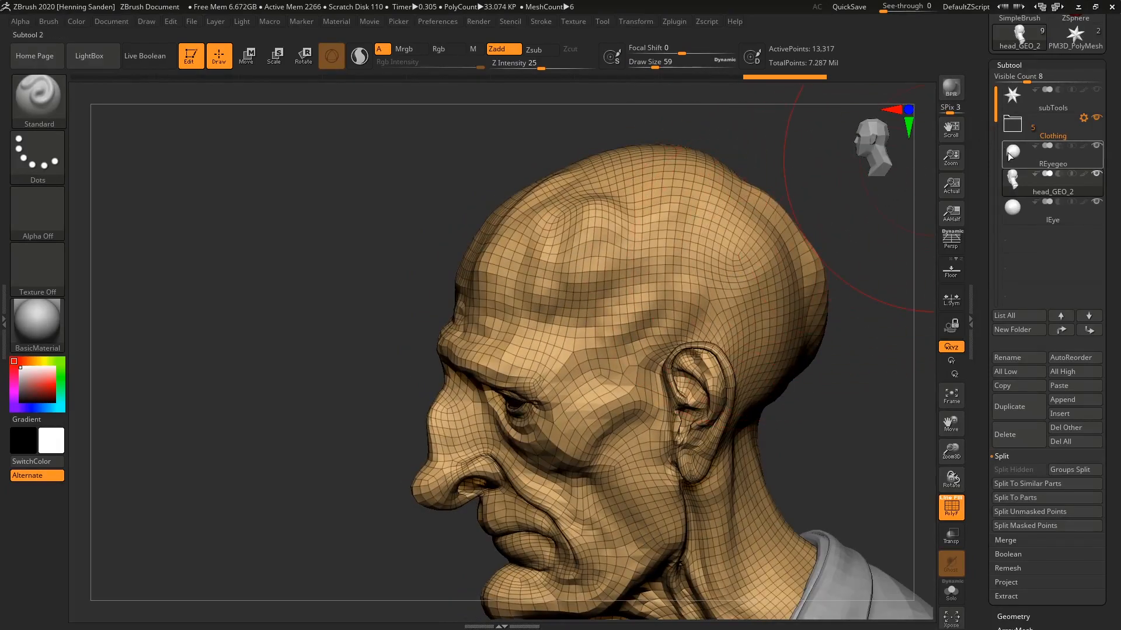
mouse_move(1014, 158)
key("ctrl")
left_click_drag(771, 255, 777, 294, "ctrl")
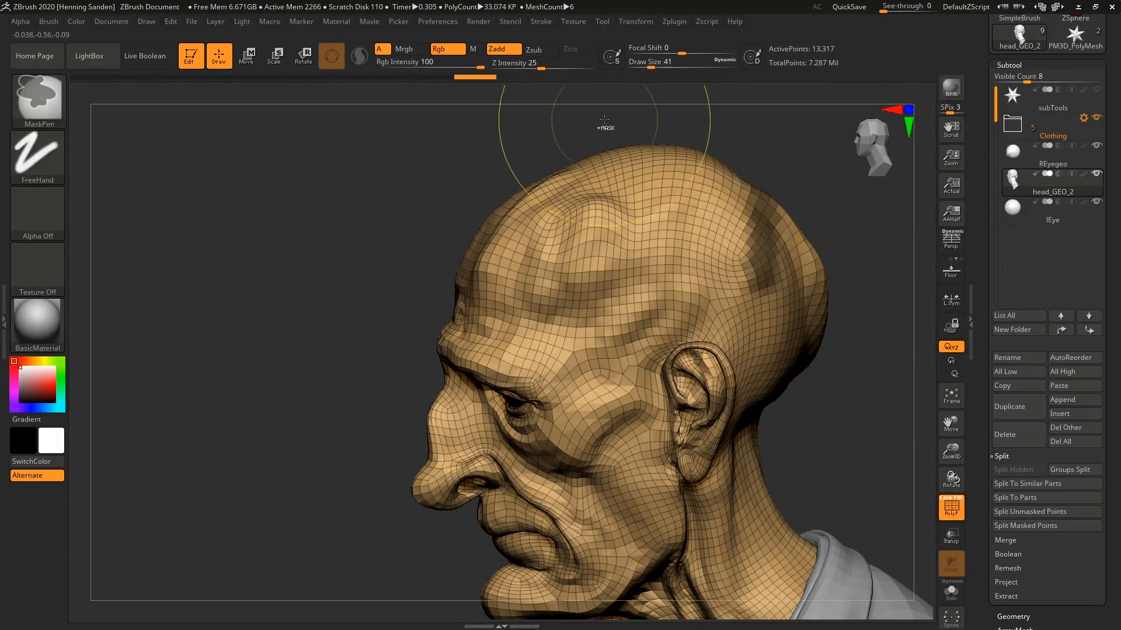
left_click_drag(606, 127, 850, 308, "ctrl")
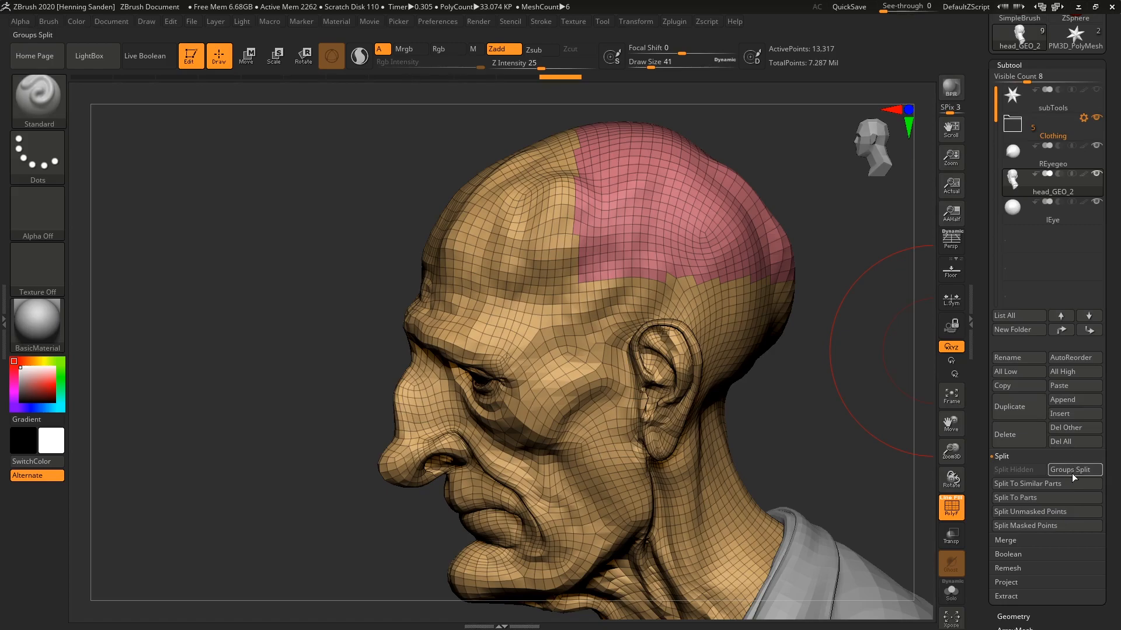
left_click_drag(780, 352, 765, 336, "alt")
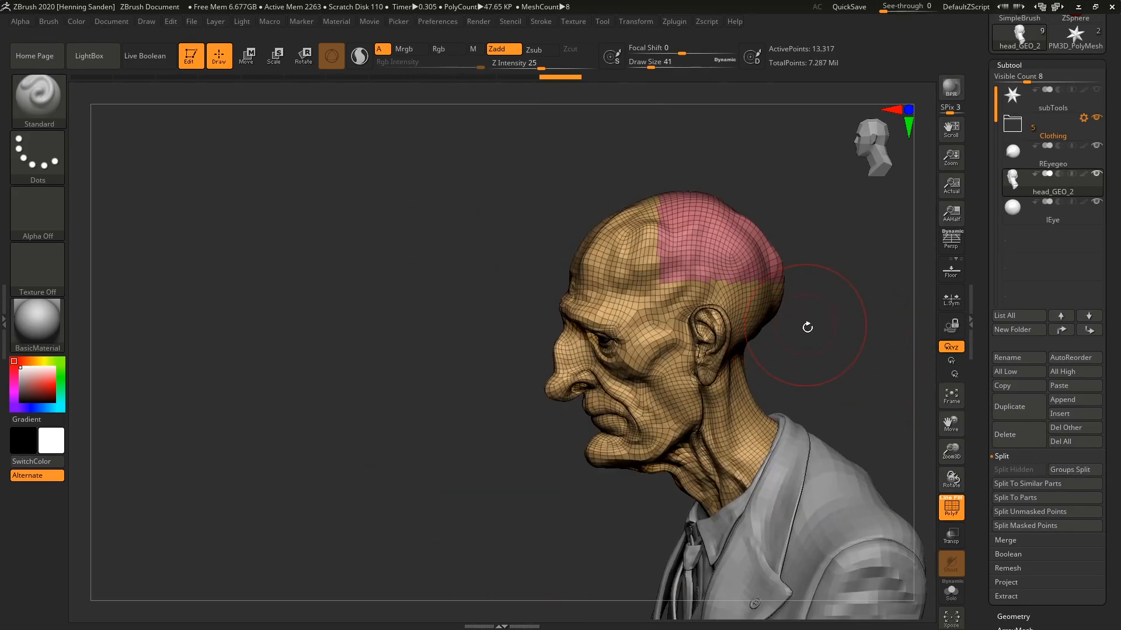
Raise head_GEO_2 through its higher subdivision levels and bring it back to the lowest level
key("d")
key("d")
key("d")
key("d")
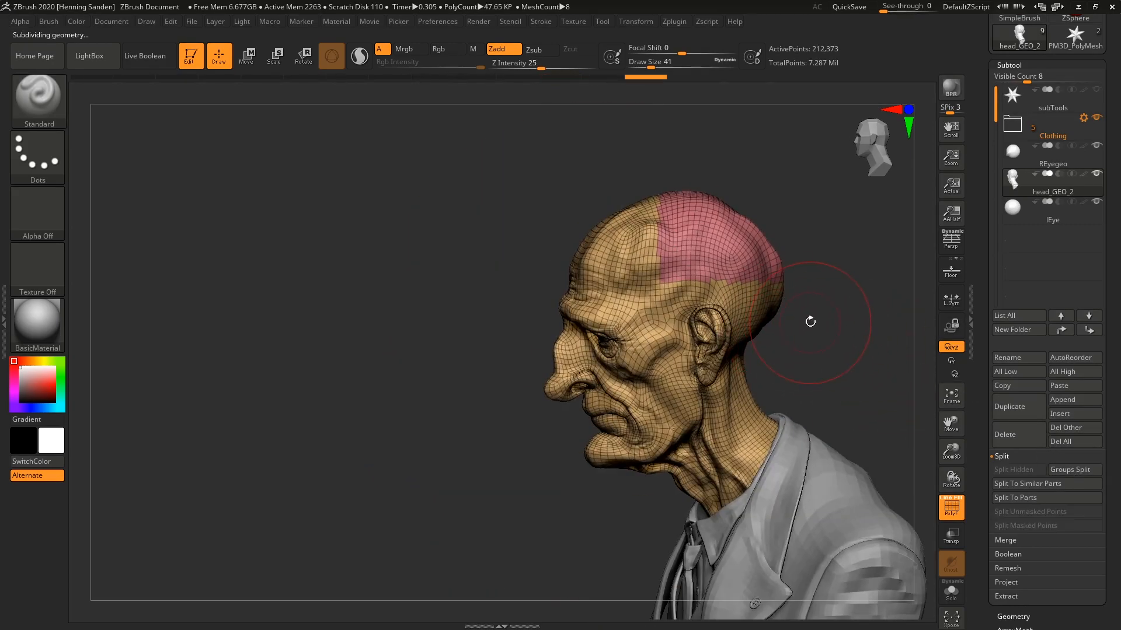
key("shift+d")
key("shift+d")
key("shift+d")
key("shift+d")
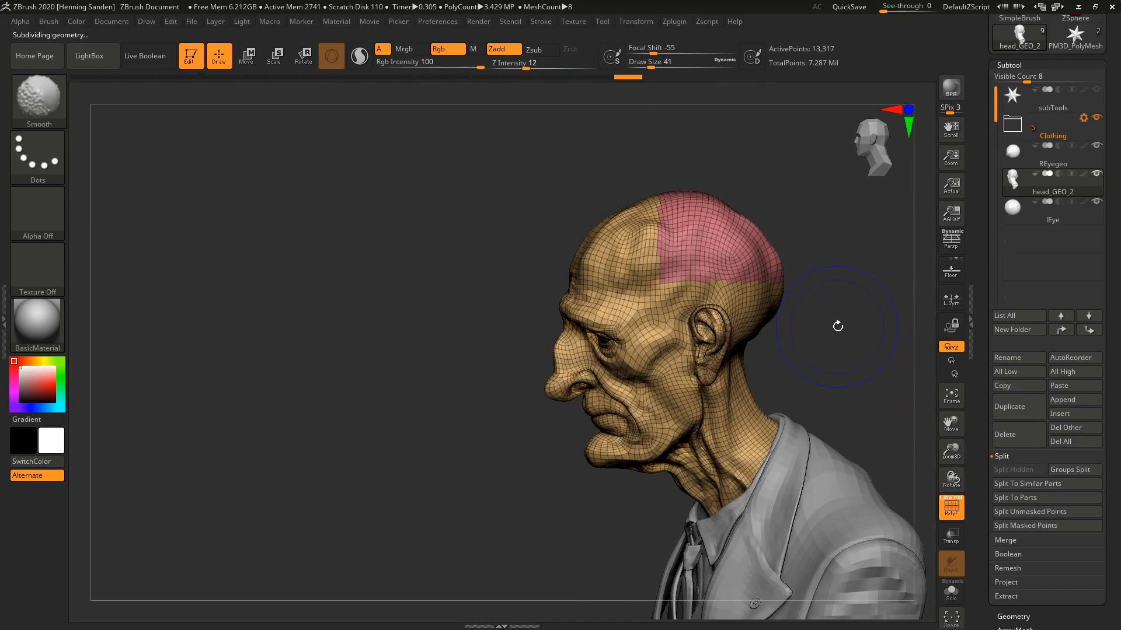
Split head_GEO_2 into separate subtools by its polygroups and make the rear skull piece the active subtool
left_click(1074, 469)
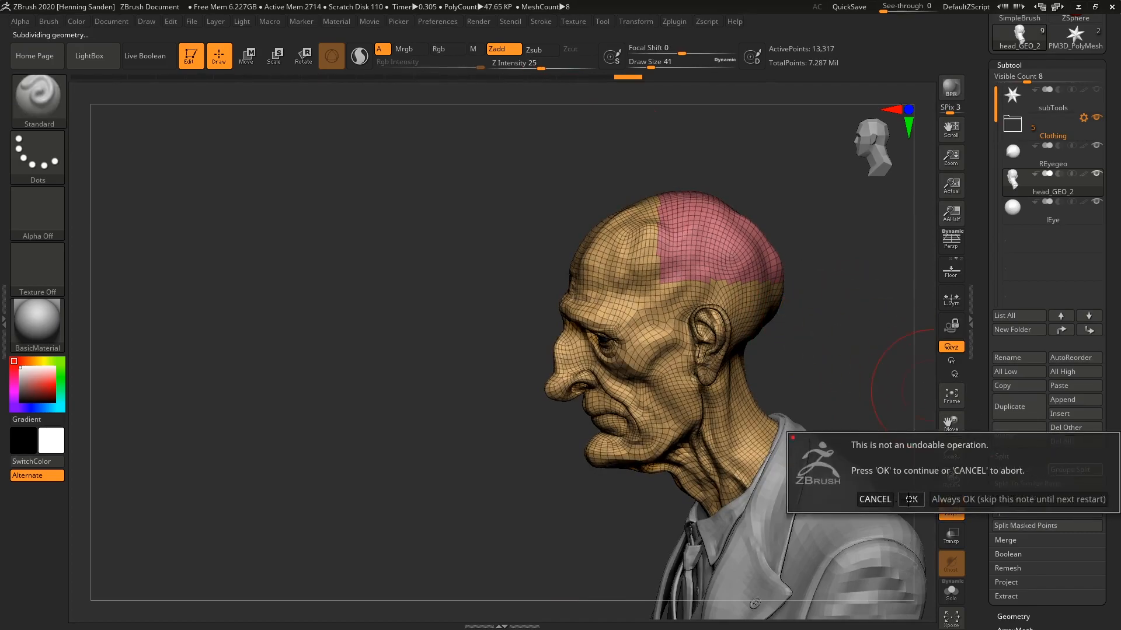
left_click(911, 499)
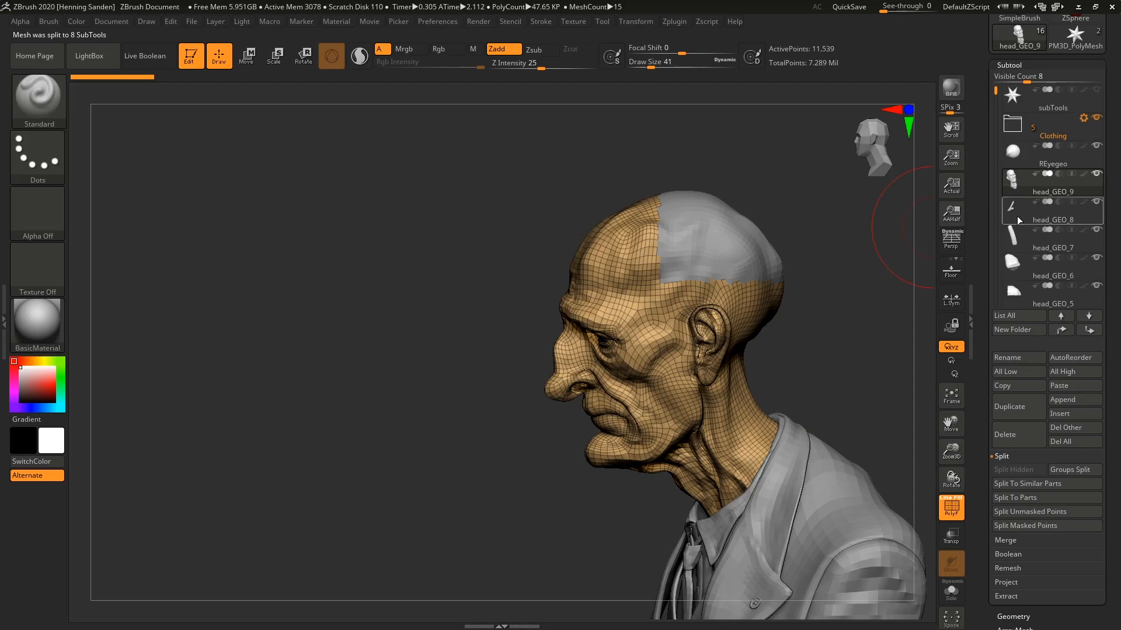
left_click(723, 238, "alt")
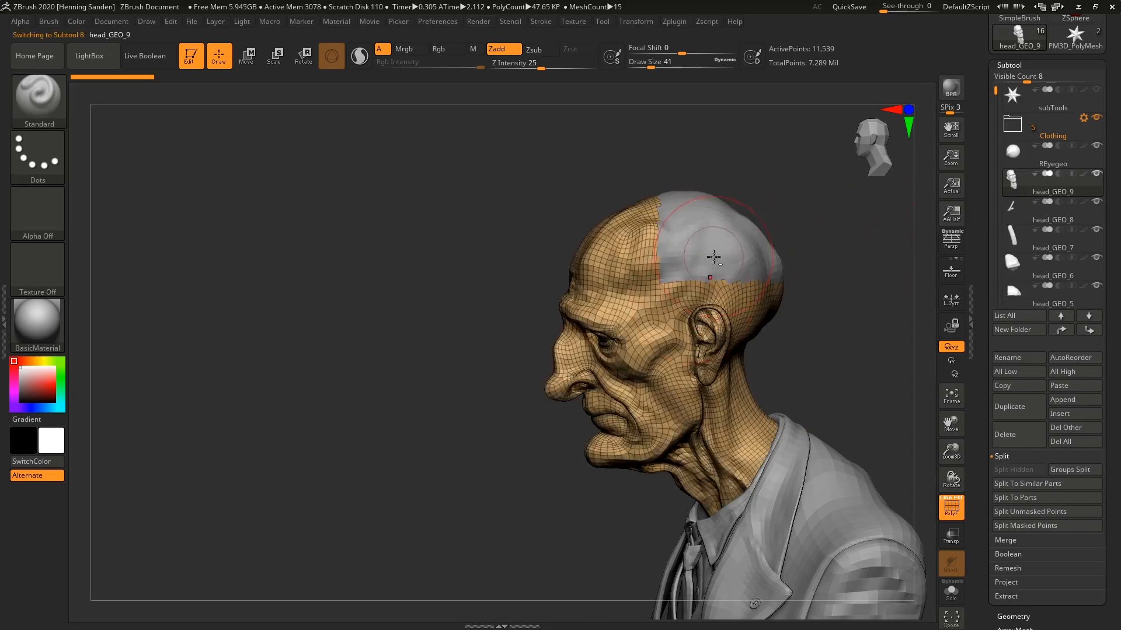
right_click_drag(693, 305, 737, 313)
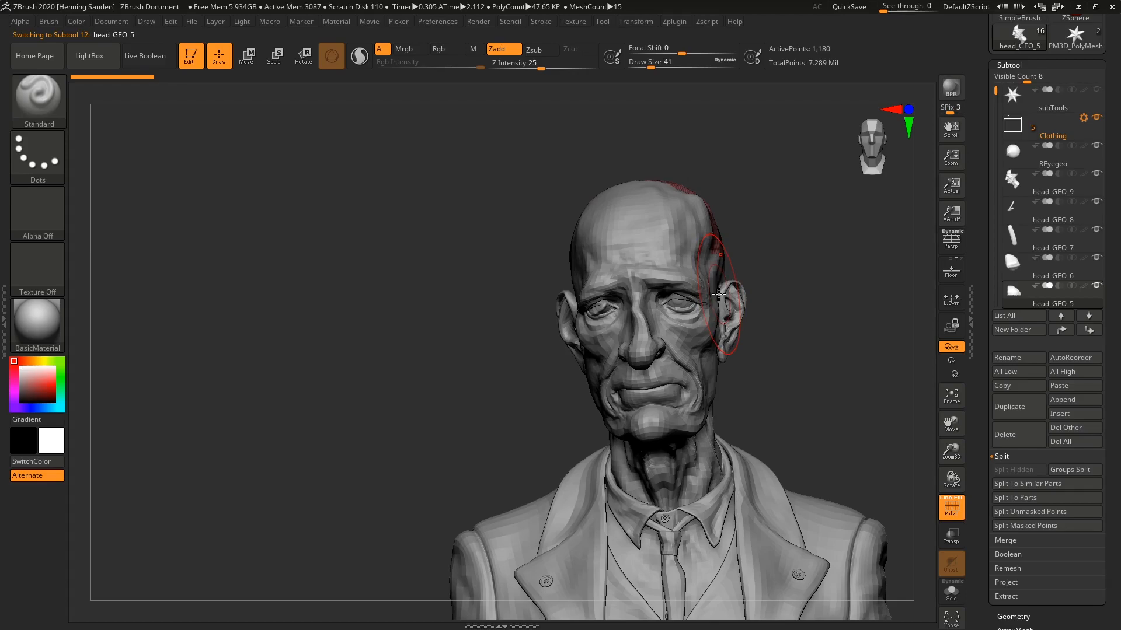
right_click_drag(717, 292, 724, 272)
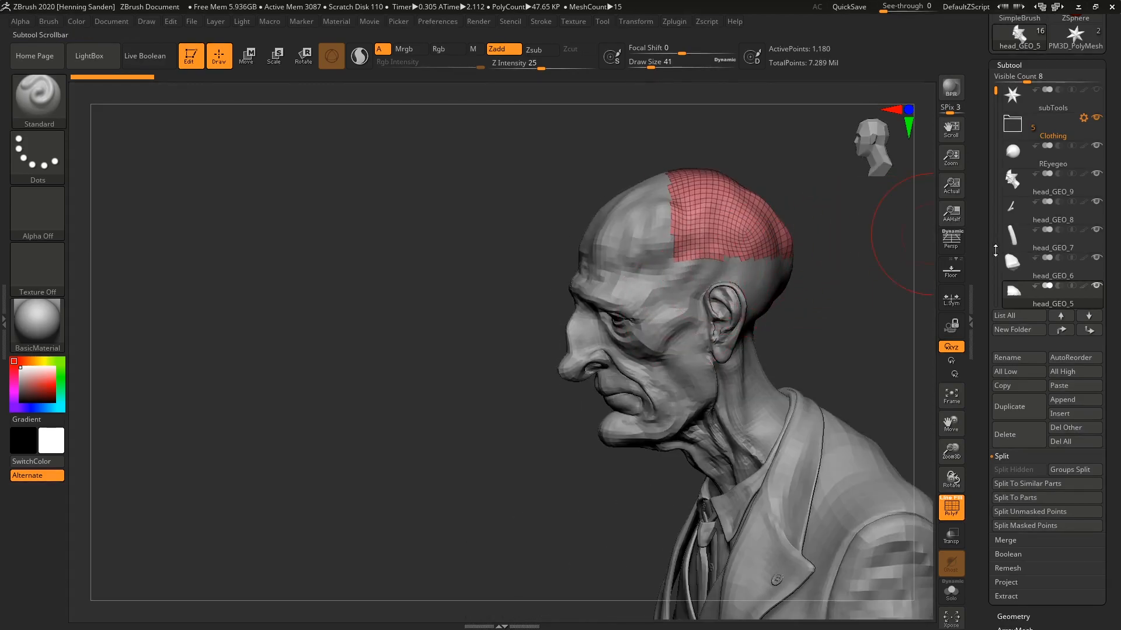
Switch through the separated head pieces head_GEO_6 and head_GEO_9 to REyegeo and examine them around the bust
left_click(1013, 266)
left_click_drag(876, 282, 740, 275)
left_click_drag(839, 268, 919, 280)
left_click(1022, 189)
left_click(1021, 157)
right_click_drag(648, 590, 797, 513)
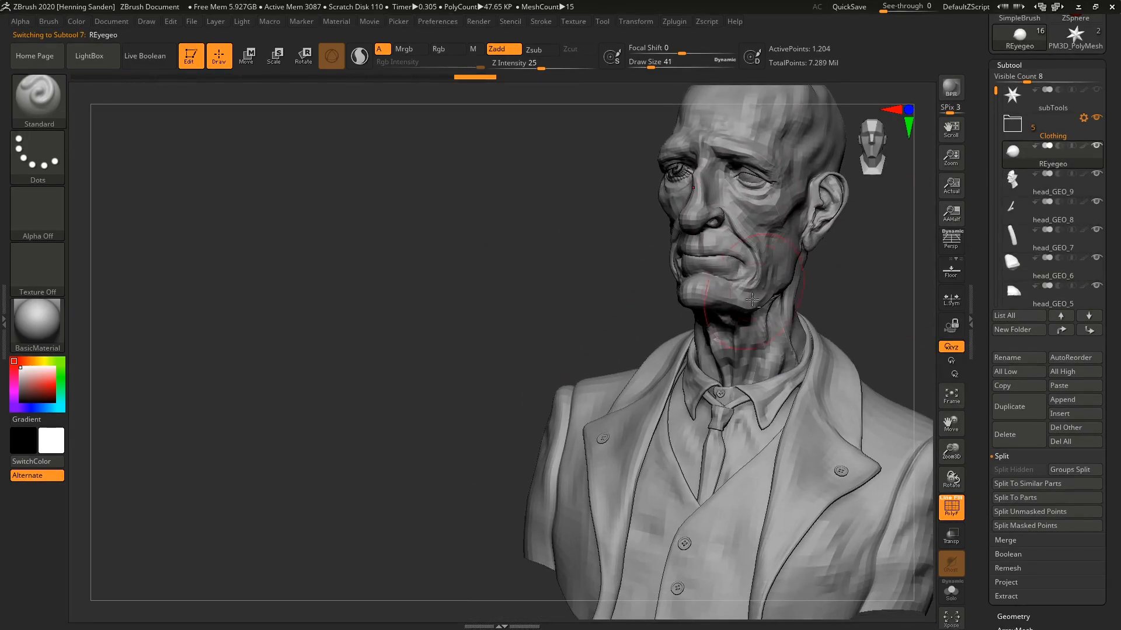
Make the buttons subtool active and assign automatic polygroups to its disconnected parts
left_click(798, 513, "alt")
left_click(841, 471, "alt")
right_click_drag(844, 474, 802, 374, "alt")
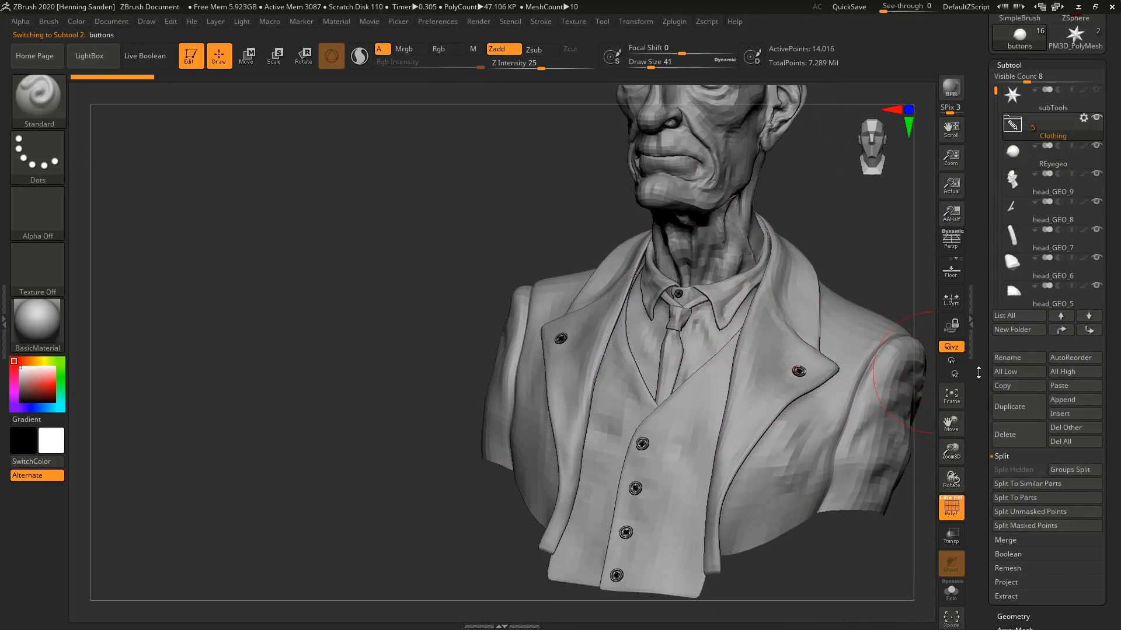
scroll(1021, 501, "down", 6)
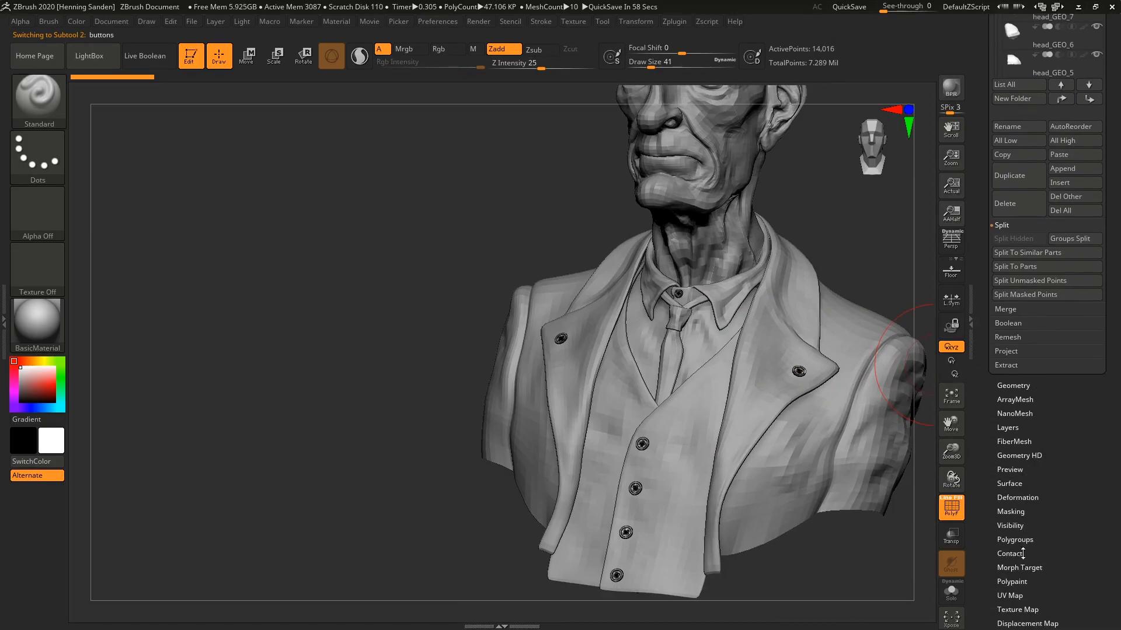
left_click(1022, 540)
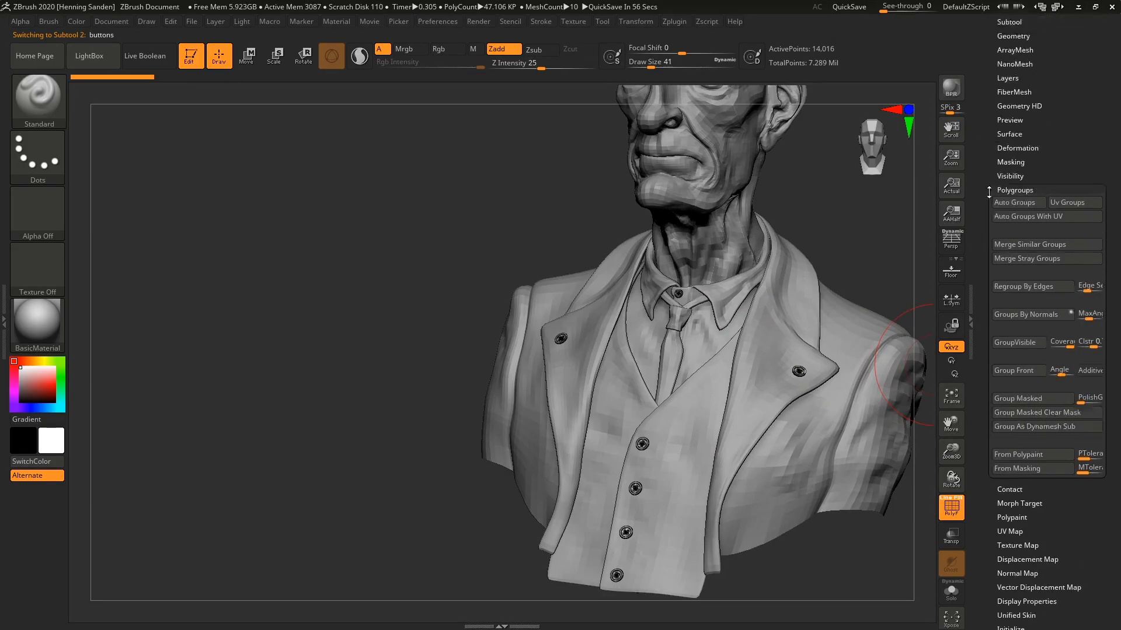
left_click(1014, 263)
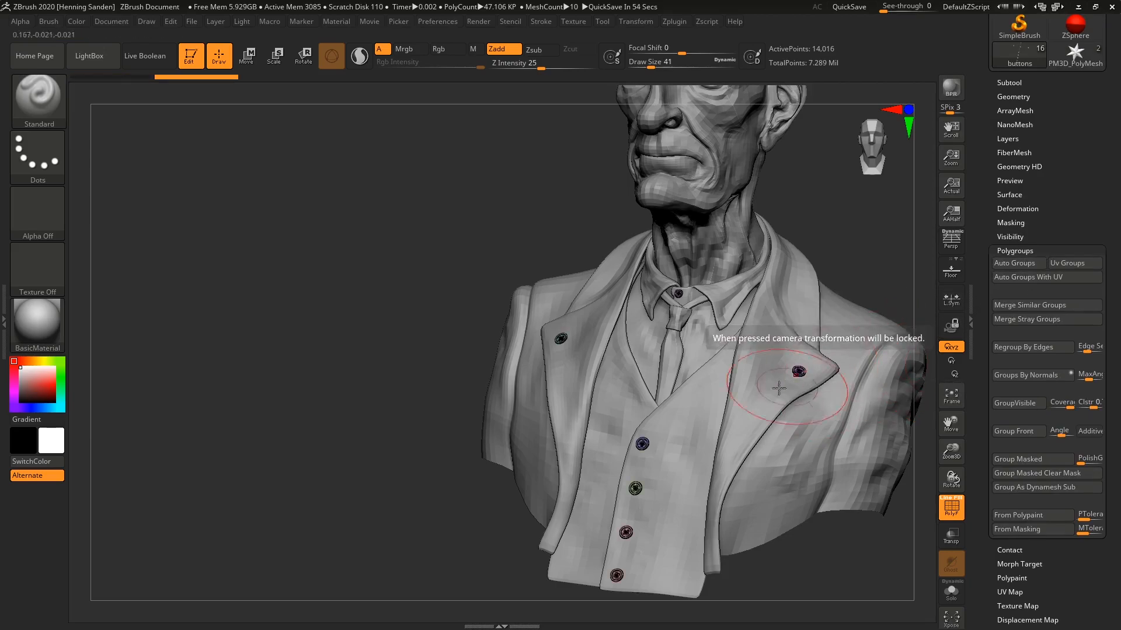
Set the draw size to 1 and examine the polygroups of the lapel button up close
right_click_drag(786, 438, 794, 413, "ctrl")
key("s")
left_click_drag(795, 413, 764, 416)
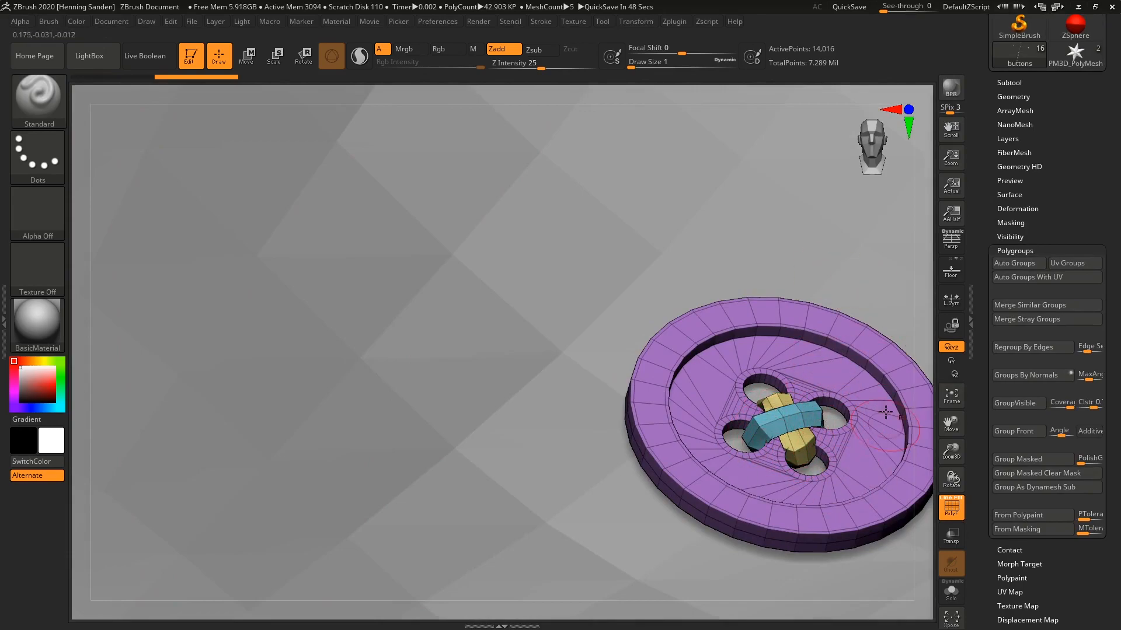
right_click_drag(837, 481, 685, 378, "ctrl")
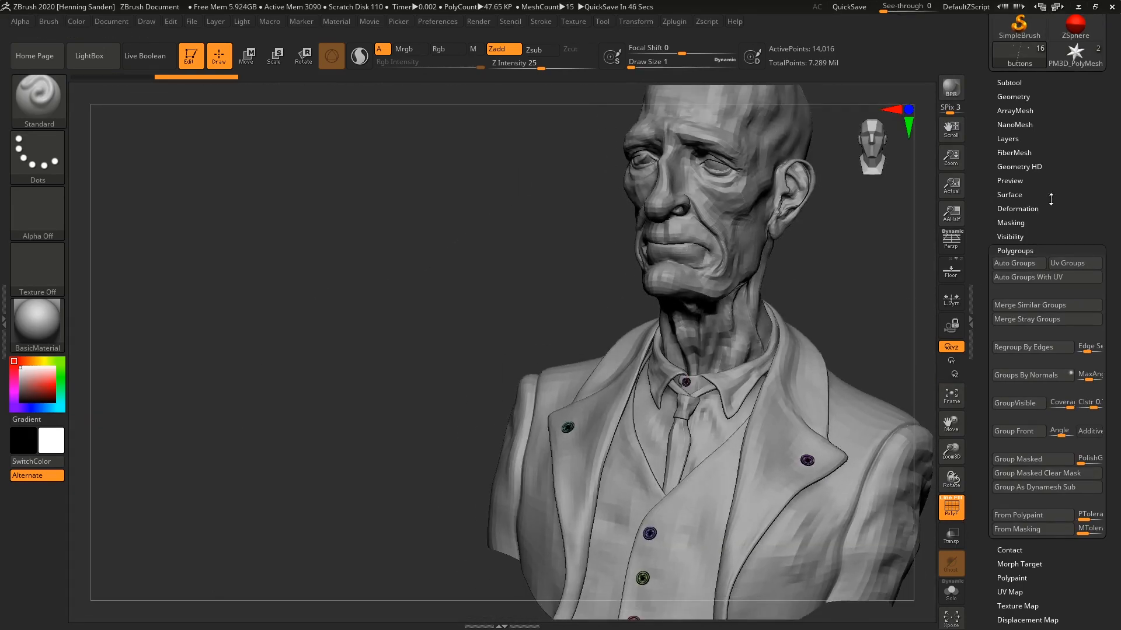
Split the buttons subtool into separate subtools by its polygroups
left_click_drag(1051, 197, 1057, 298)
left_click(1012, 270)
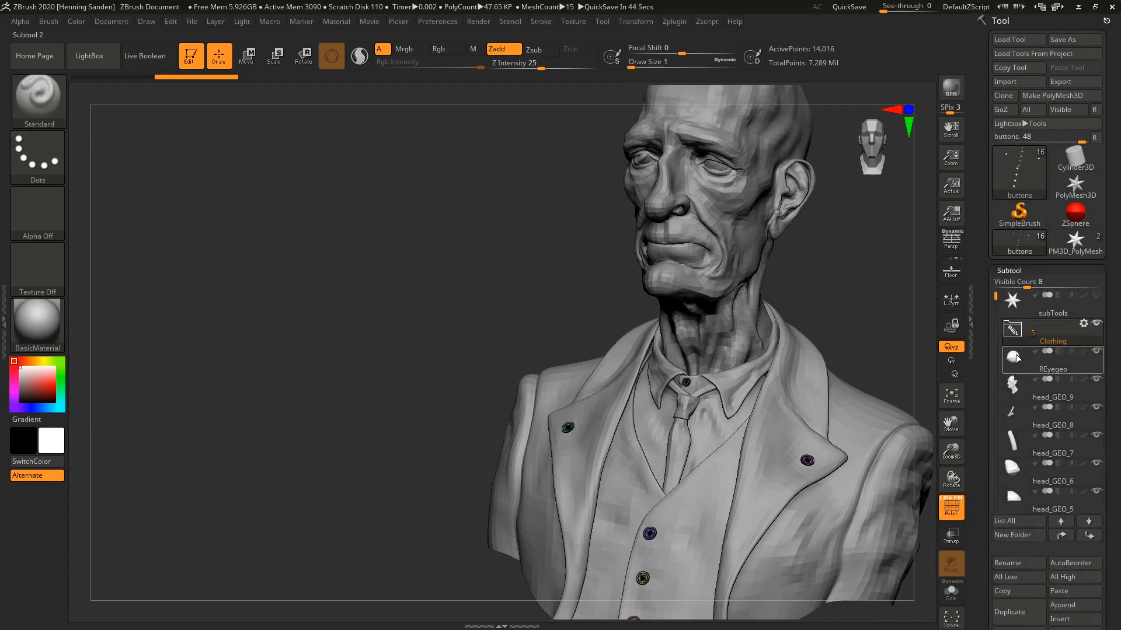
left_click_drag(1000, 306, 984, 254)
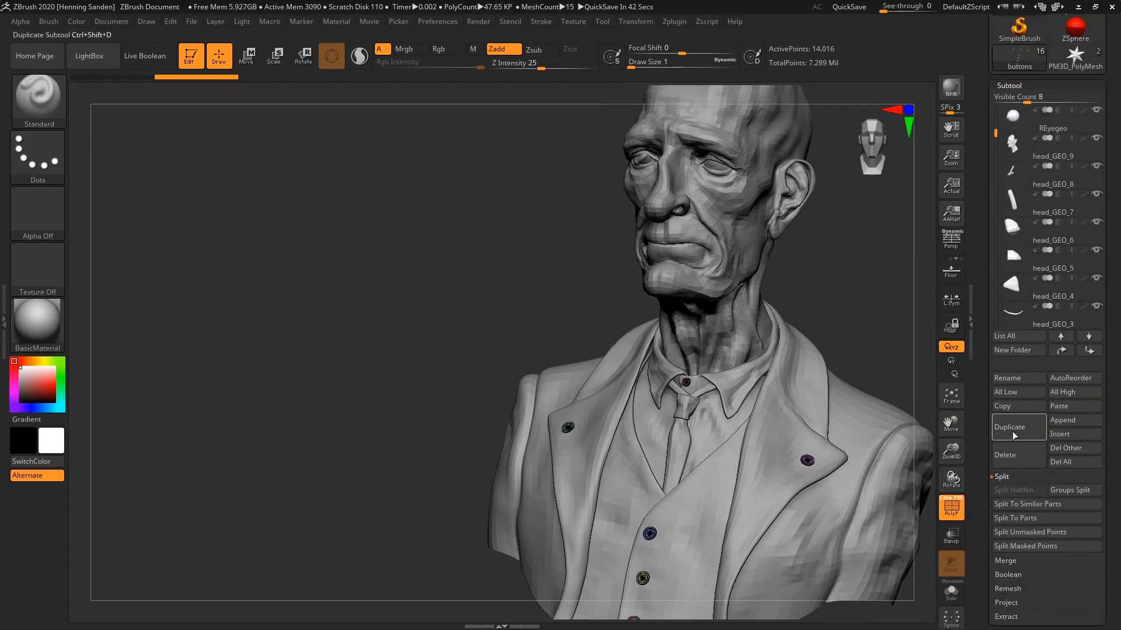
left_click(1067, 492)
left_click(913, 515)
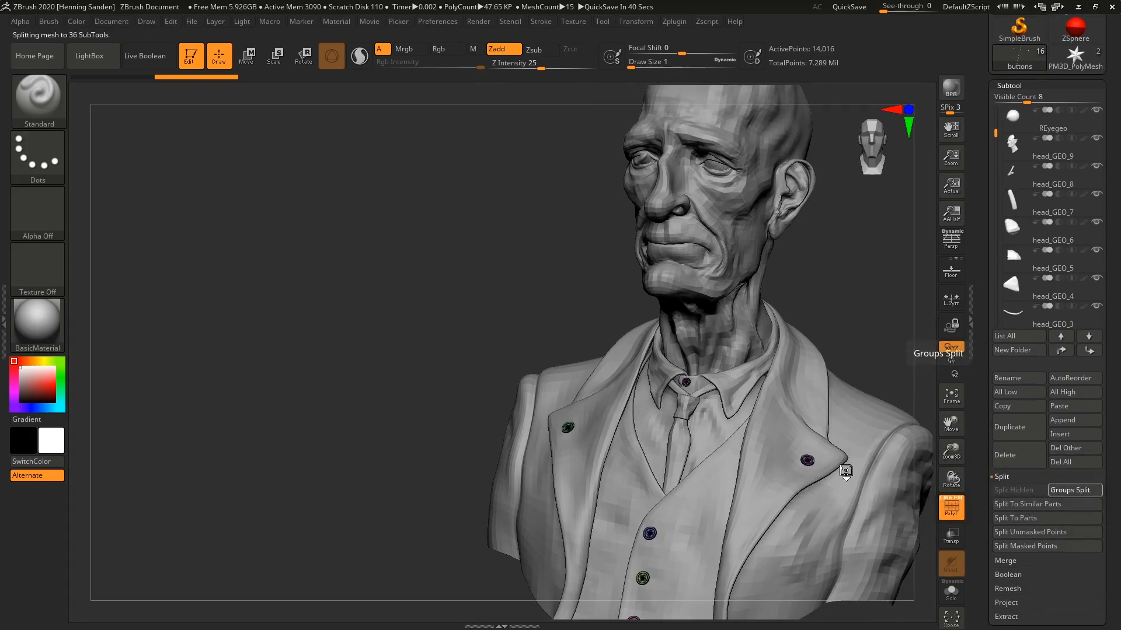
left_click_drag(997, 134, 995, 192)
right_click_drag(803, 511, 783, 445, "alt")
left_click_drag(1001, 187, 996, 101)
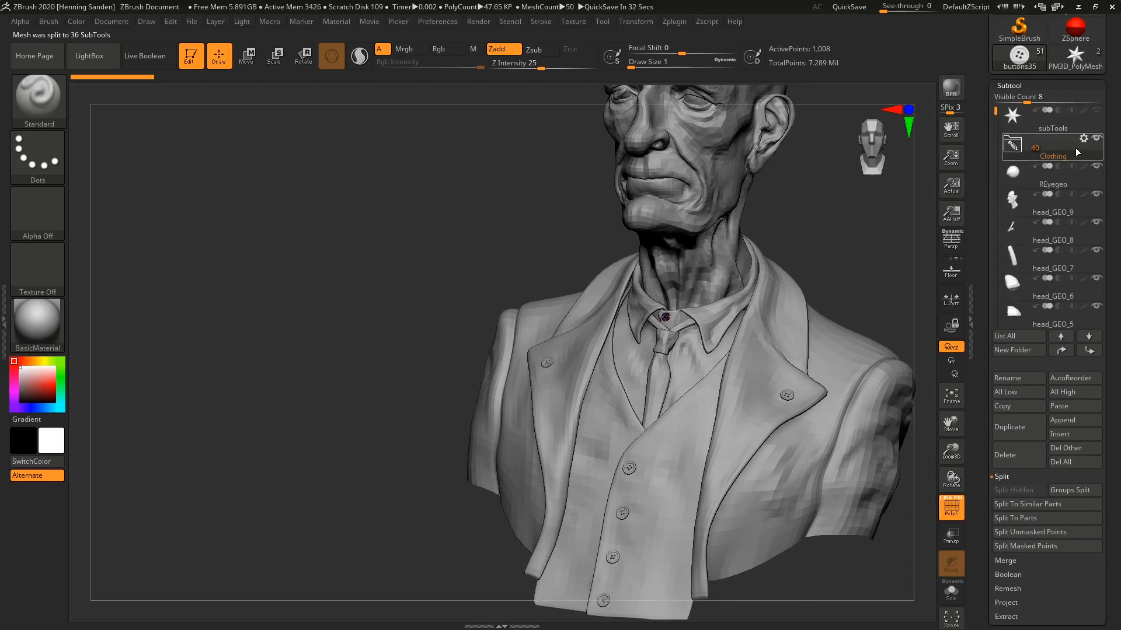
Expand the Clothing folder and switch between the split pieces buttons34 and buttons32 on the lapel
left_click(1022, 153)
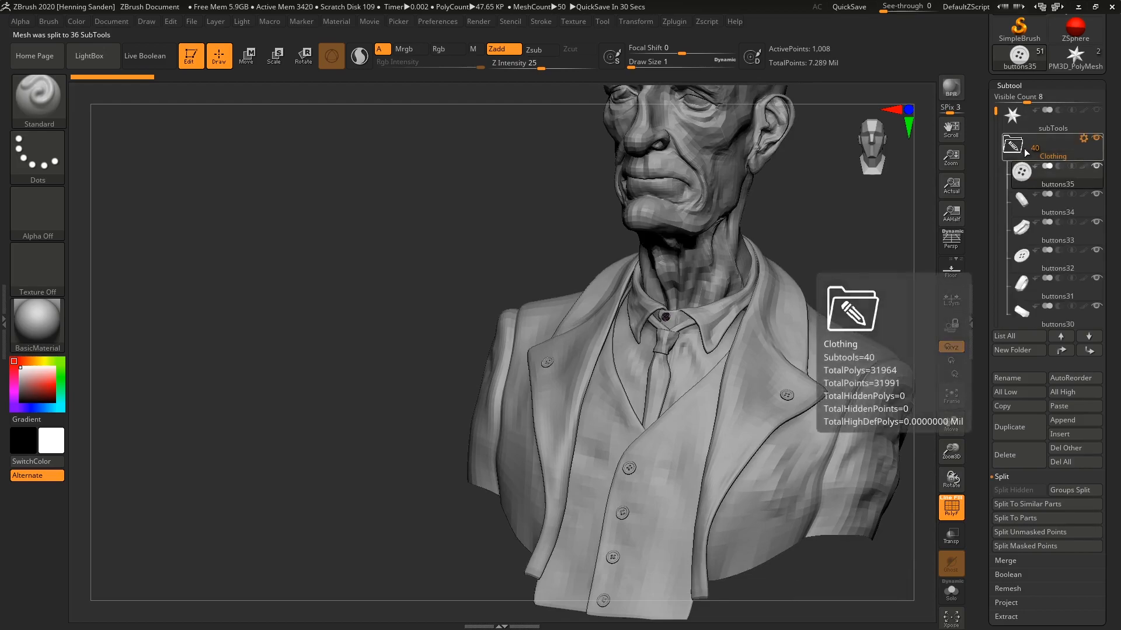
mouse_move(994, 128)
left_mouse_down()
mouse_move(1010, 253)
mouse_move(1013, 116)
left_mouse_up()
left_click(1027, 205)
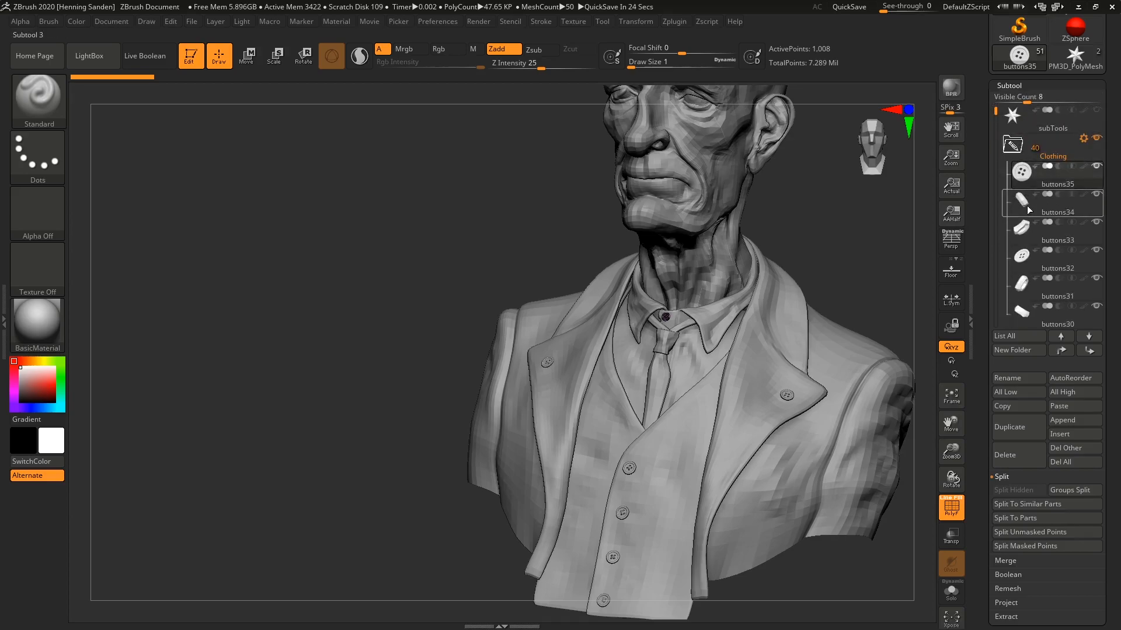
key("f")
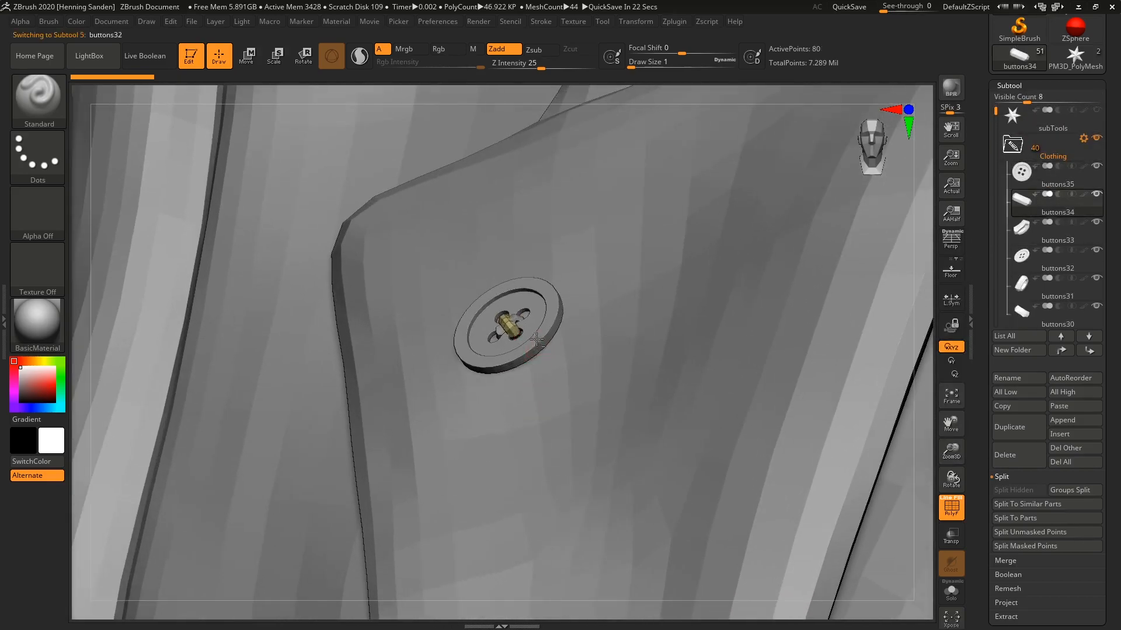
left_click(517, 315, "alt")
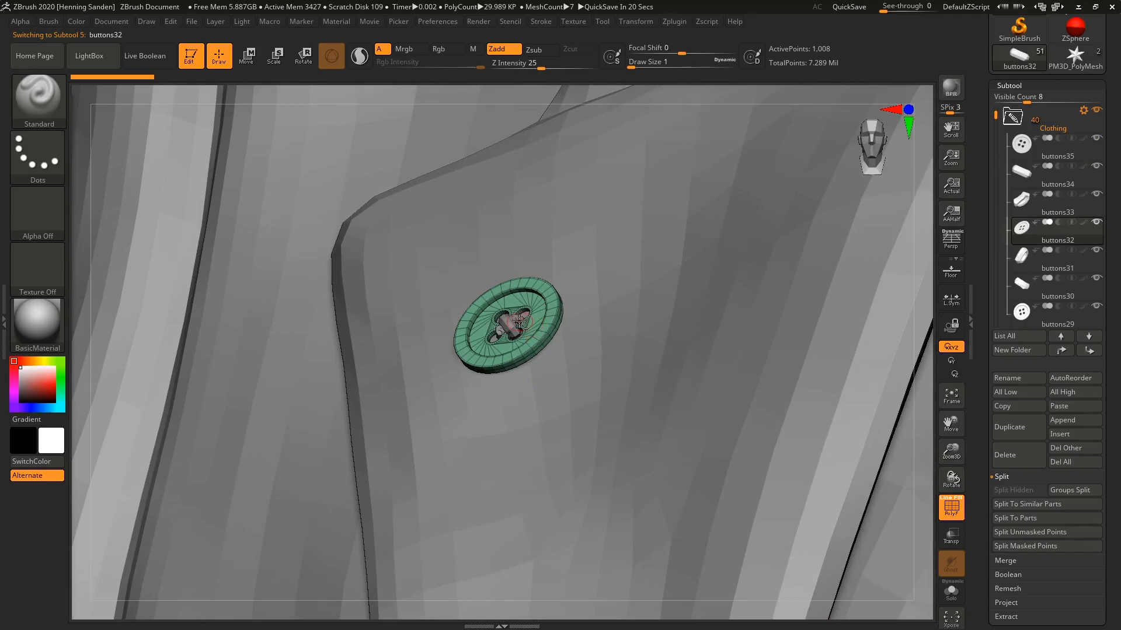
left_click(518, 331, "alt")
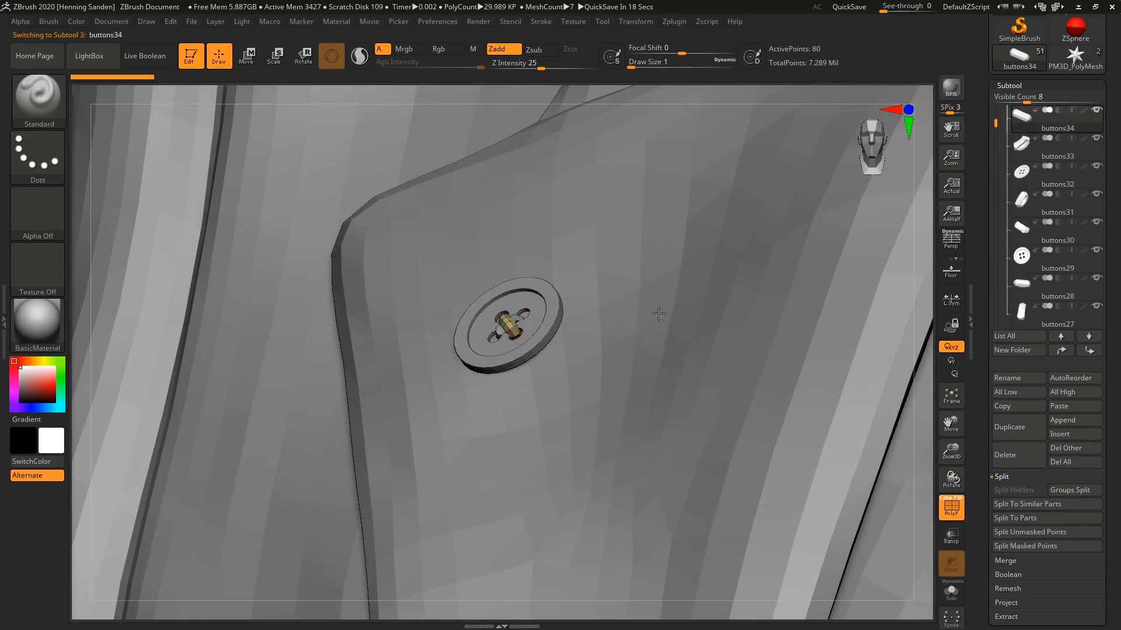
key("f")
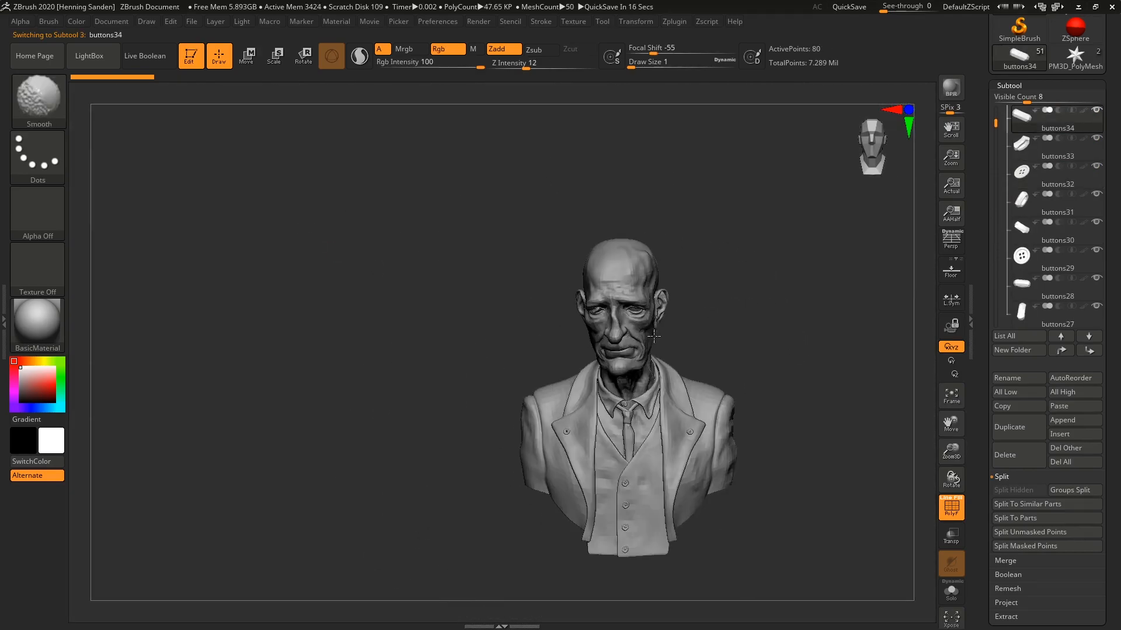
Make head_GEO_9 the active subtool, switch to head_GEO_8 and examine the head in profile
right_click_drag(768, 307, 688, 304, "ctrl")
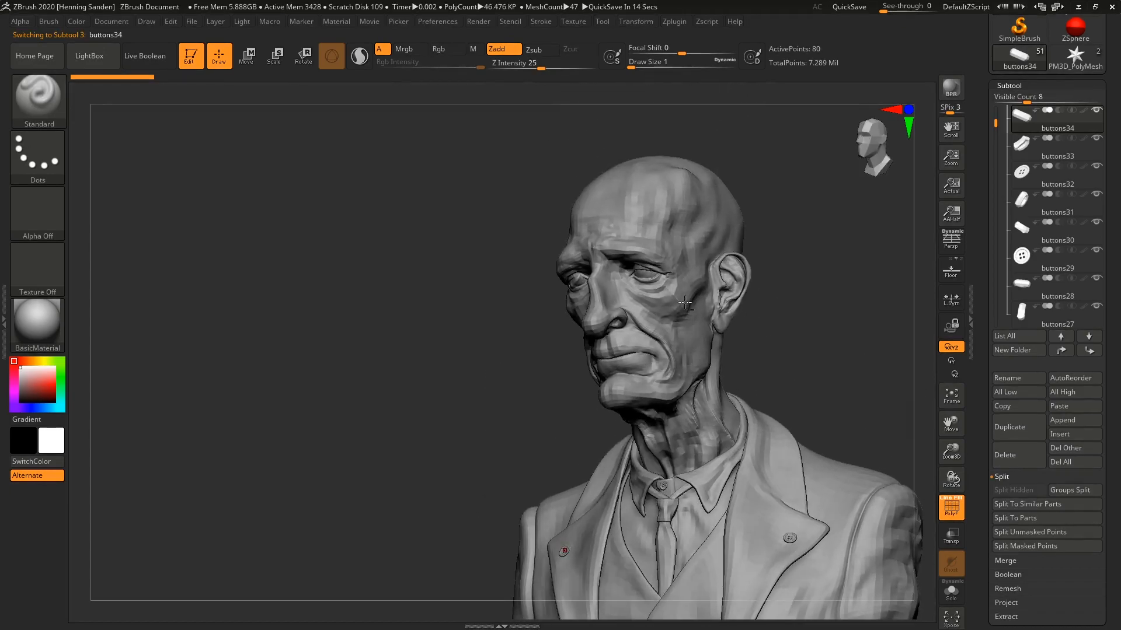
left_click(689, 305, "alt")
left_click_drag(997, 255, 997, 275)
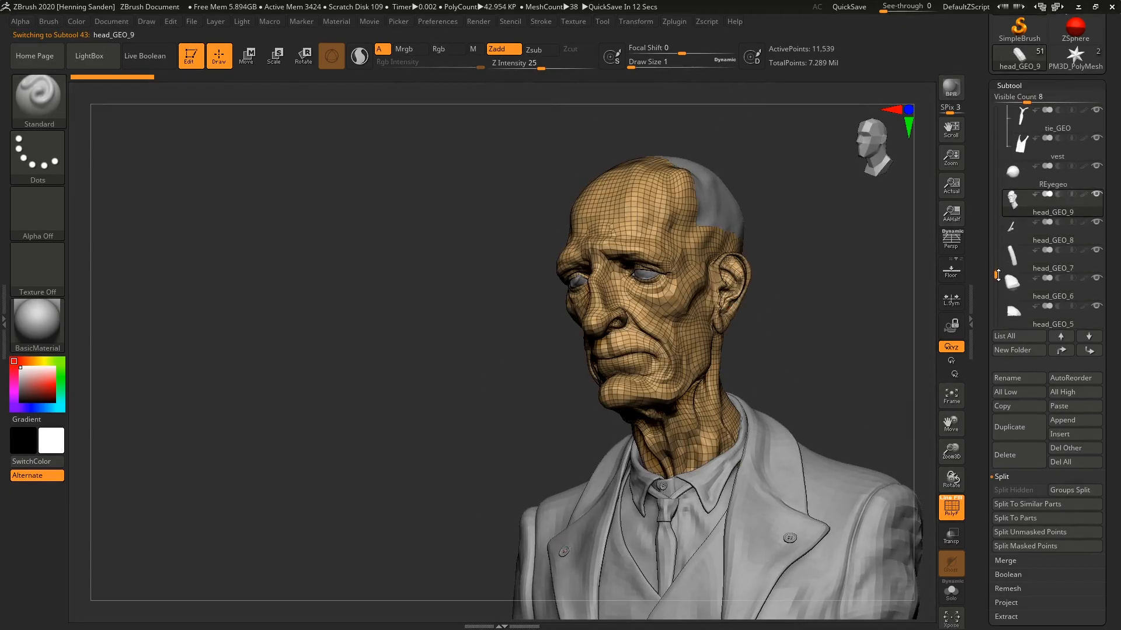
mouse_move(1013, 216)
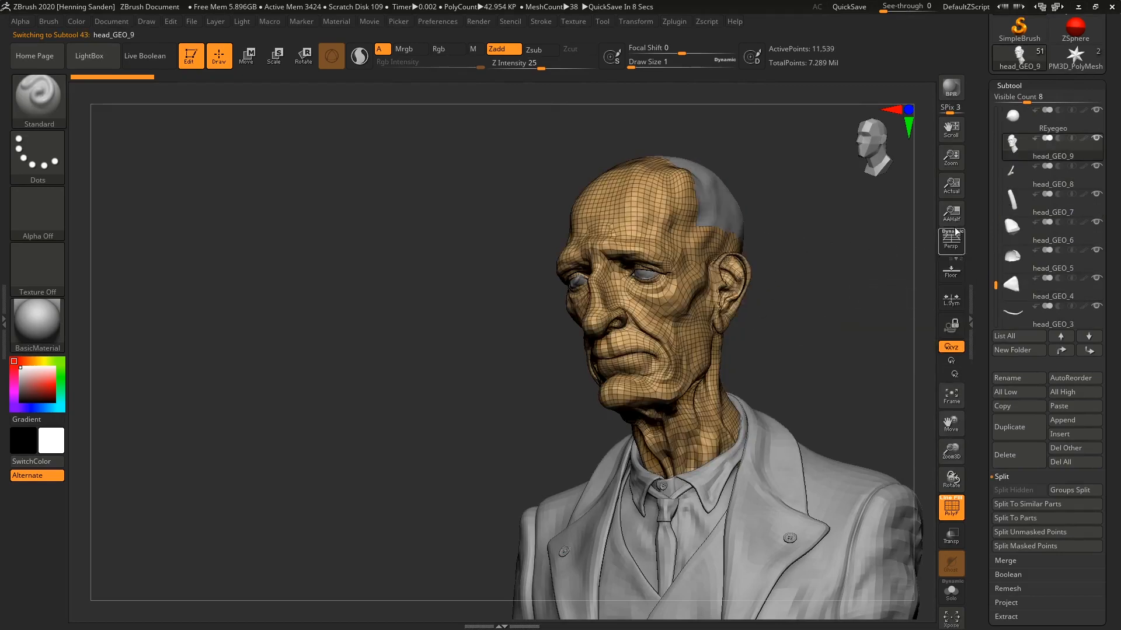
left_click(1027, 175)
left_click_drag(762, 303, 766, 351)
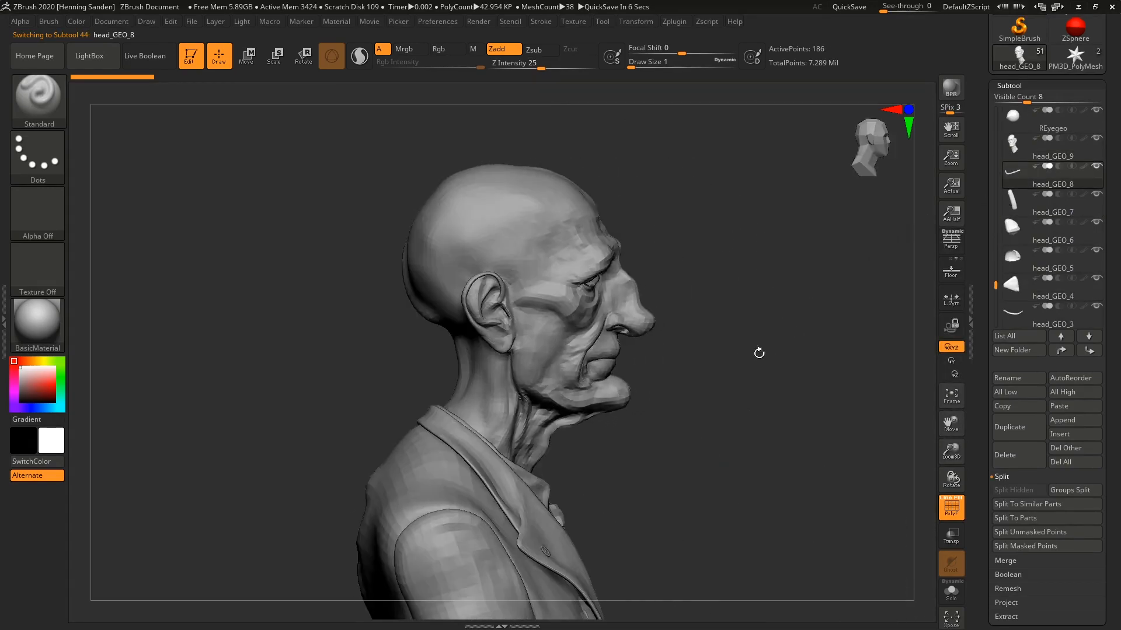
scroll(765, 351, "up", 5)
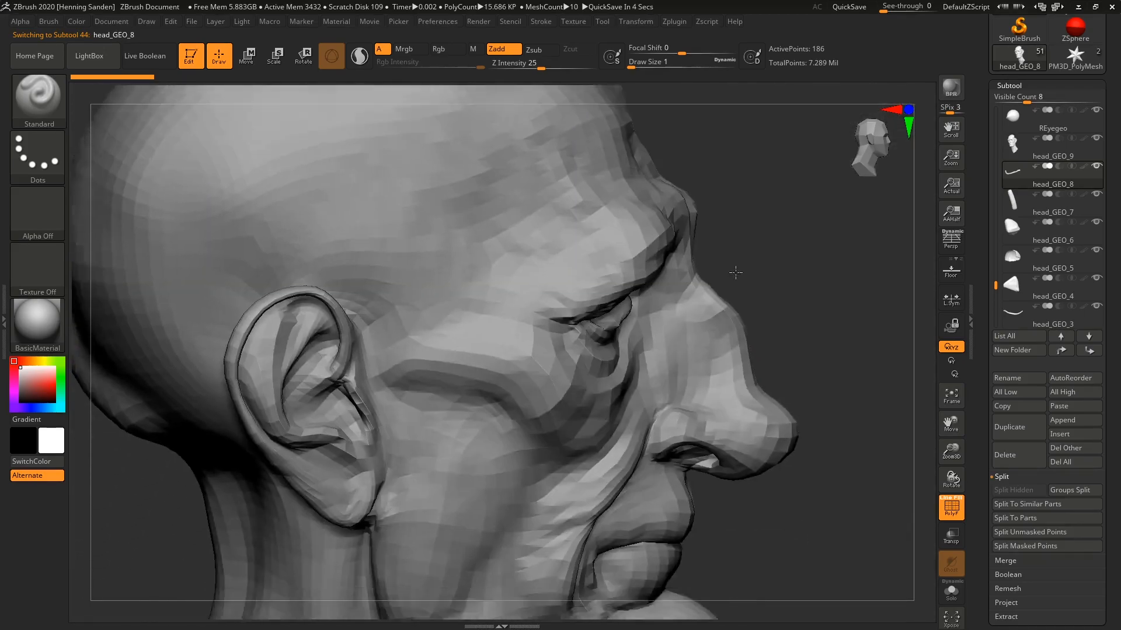
scroll(732, 283, "down", 5)
Merge head_GEO_9 down with head_GEO_8 and head_GEO_7, skipping the confirmation note until the next restart
left_click(1006, 561)
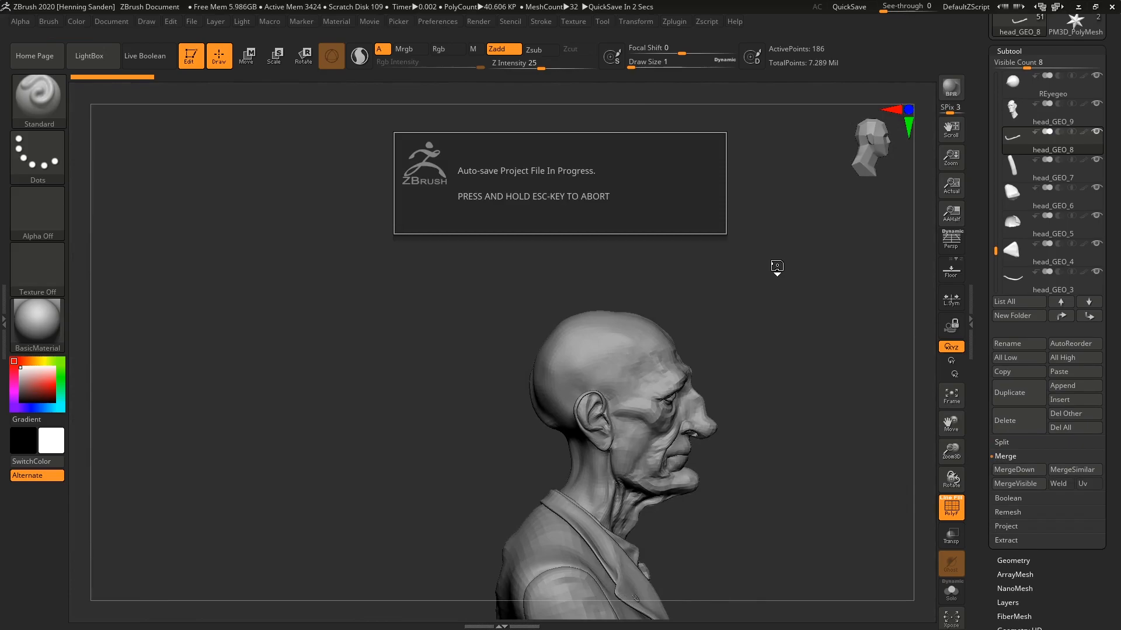
left_click(1015, 110)
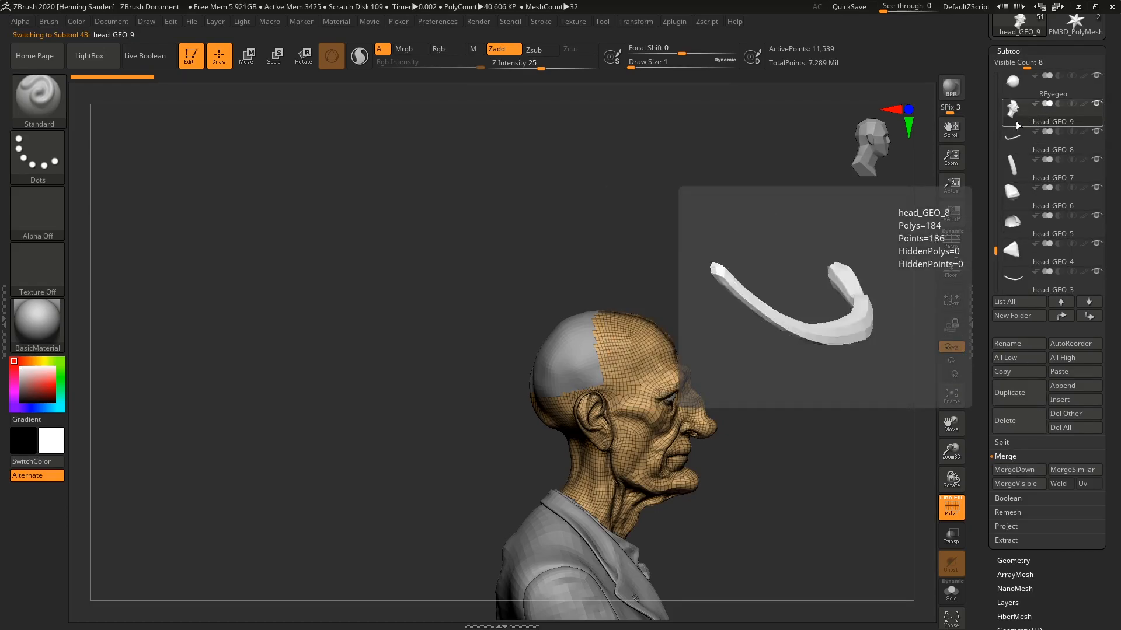
mouse_move(1017, 121)
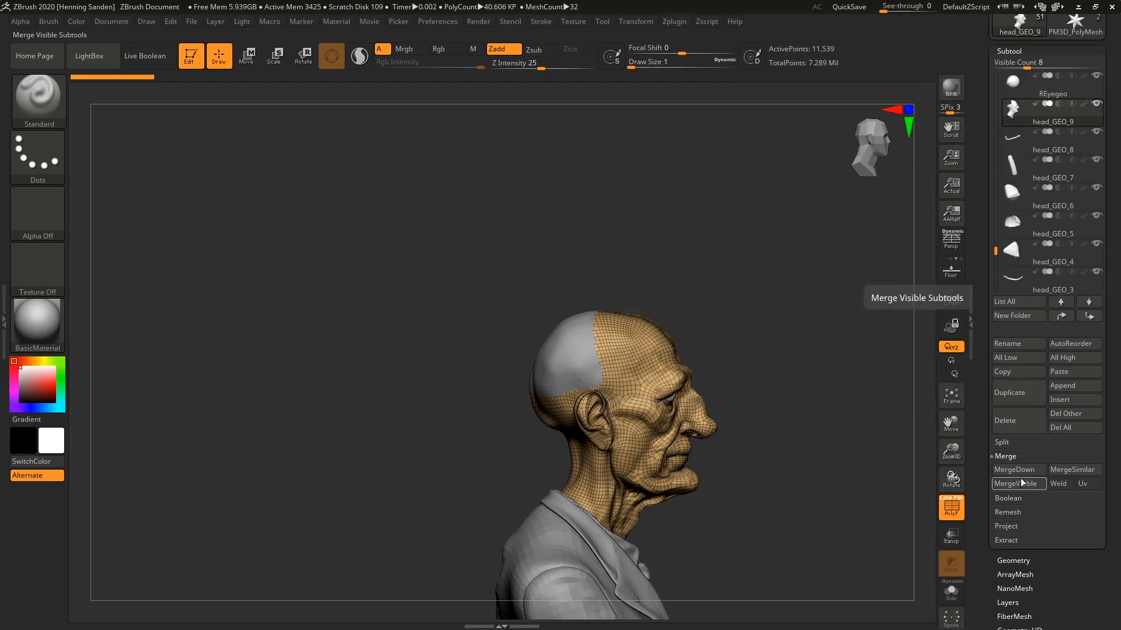
left_click(1013, 471)
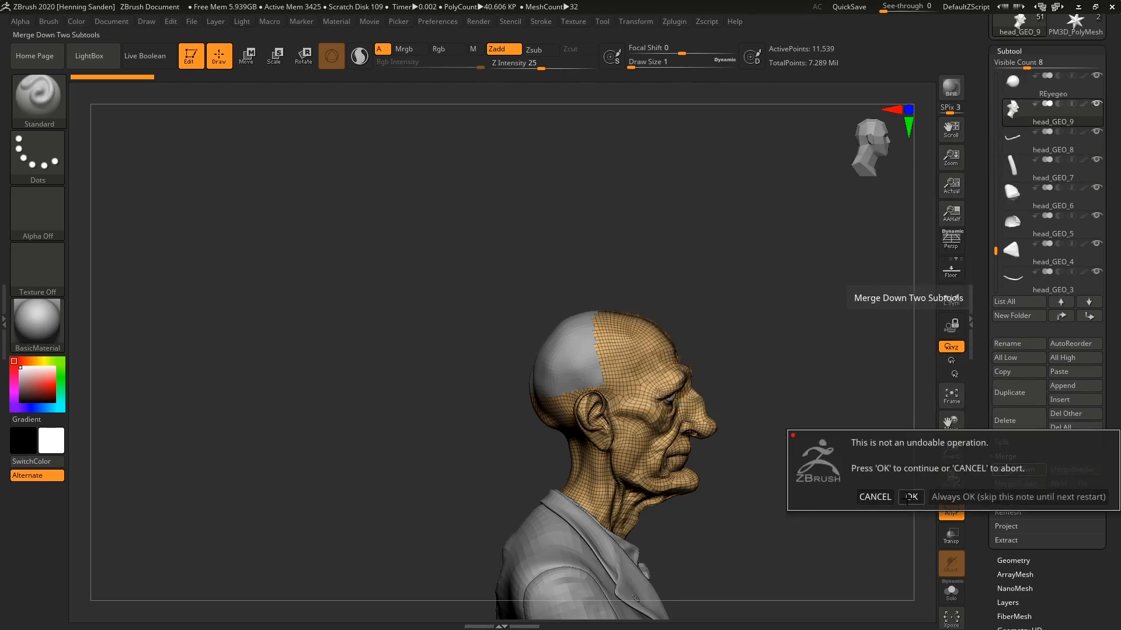
key("Return")
left_click(1013, 471)
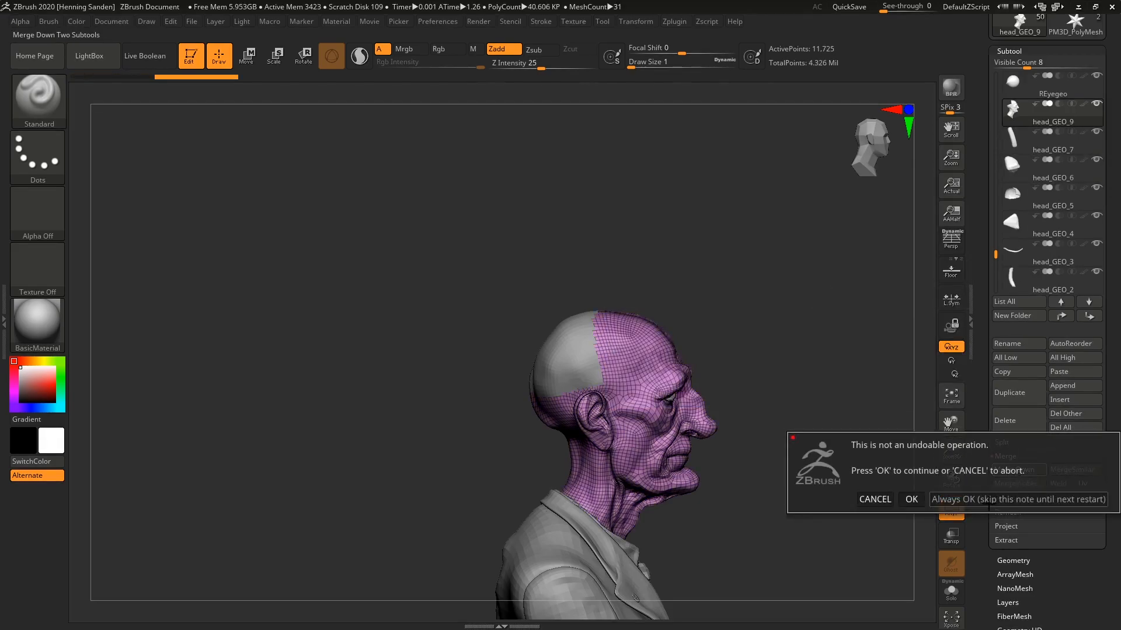
key("Return")
Merge head_GEO_9 down with the remaining pieces head_GEO_6 through head_GEO_2 and with the lEye subtool
left_click(1019, 469)
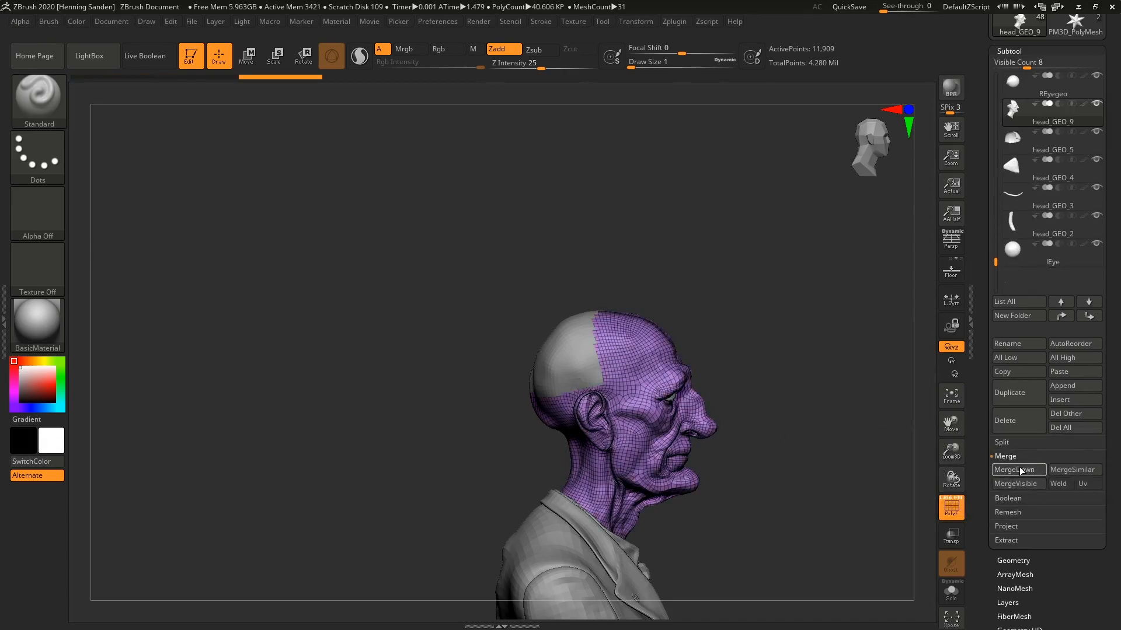
left_click(1019, 470)
left_click(1019, 471)
left_click(1019, 471)
left_click(1019, 472)
left_click(1019, 472)
left_click_drag(814, 448, 725, 471)
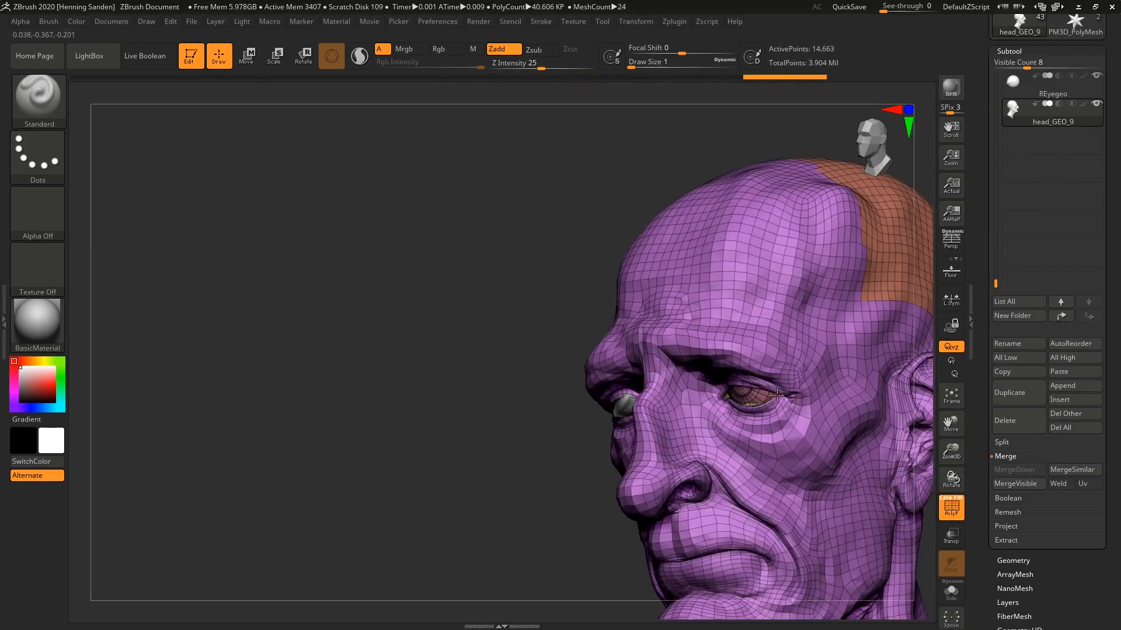
Make REyegeo the active subtool and merge it down with head_GEO_9
left_click(1048, 84)
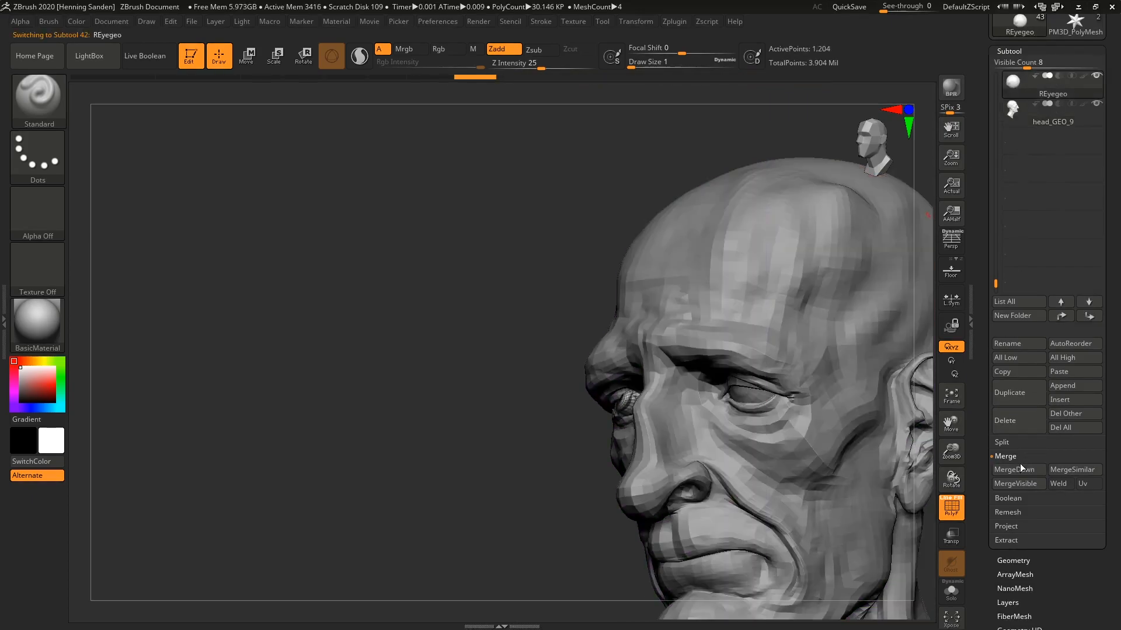
left_click(1021, 471)
right_click_drag(834, 419, 808, 356, "alt")
right_click_drag(730, 379, 802, 397)
right_click_drag(803, 396, 817, 461, "alt")
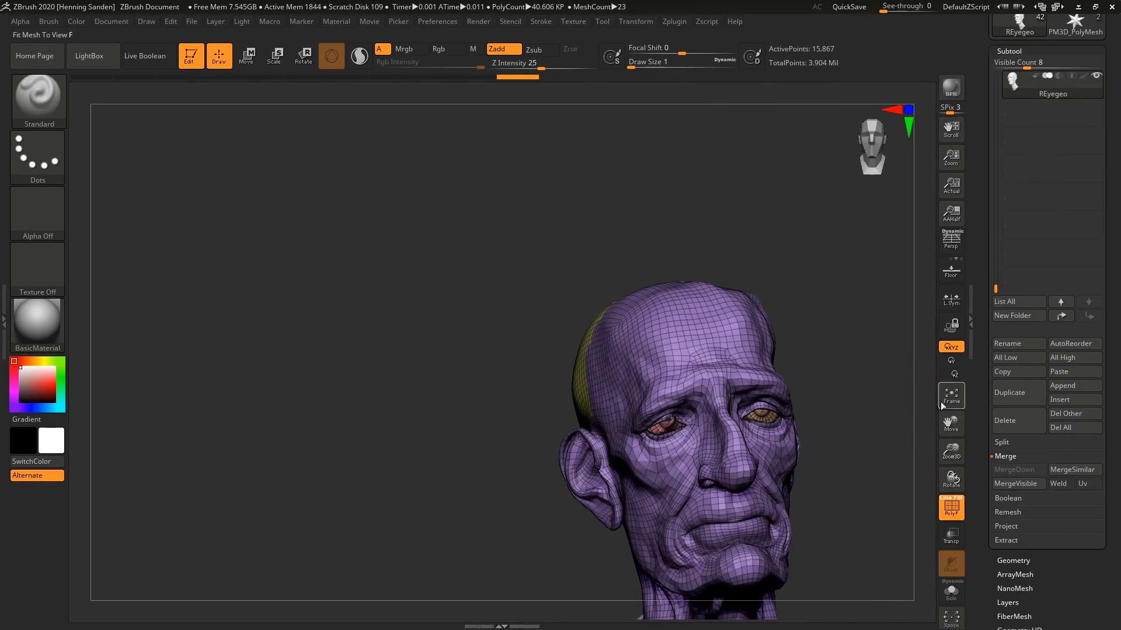
Merge all visible subtools of the bust into a separate tool and return to the REyegeo tool
left_click_drag(996, 289, 991, 220)
right_click_drag(793, 401, 709, 287, "alt")
right_click_drag(860, 327, 810, 370)
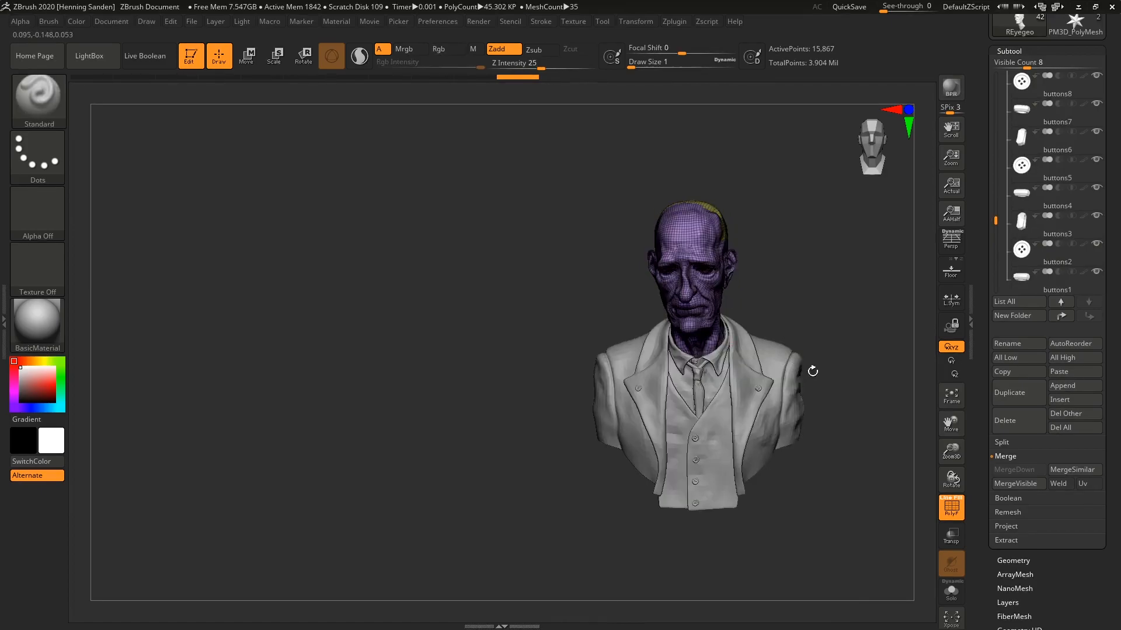
left_click_drag(978, 329, 985, 383)
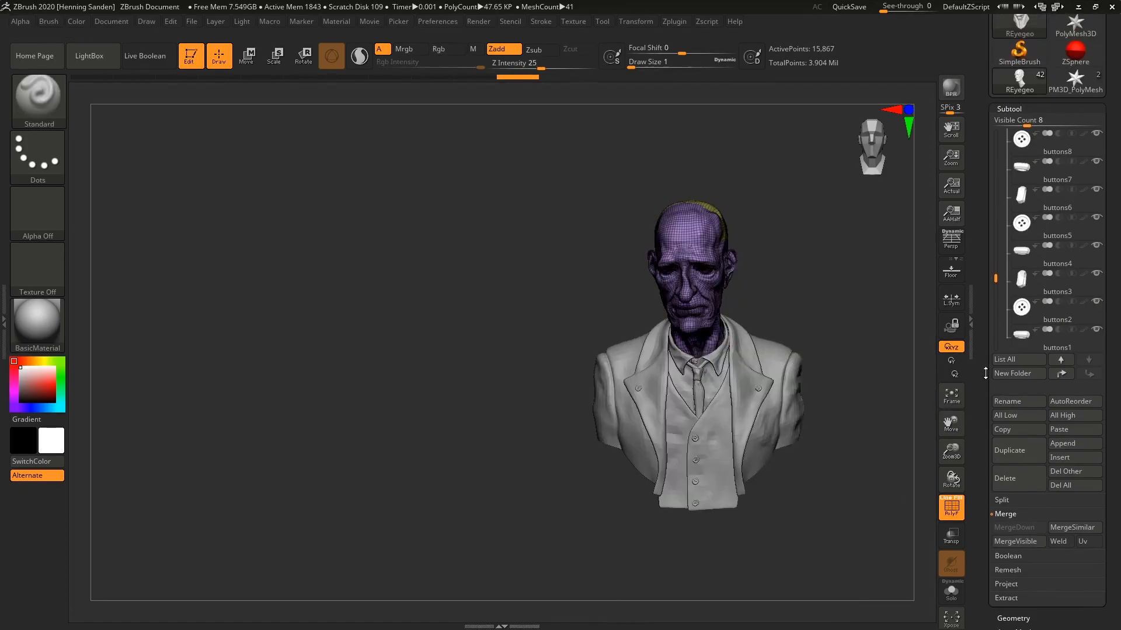
left_click(1023, 543)
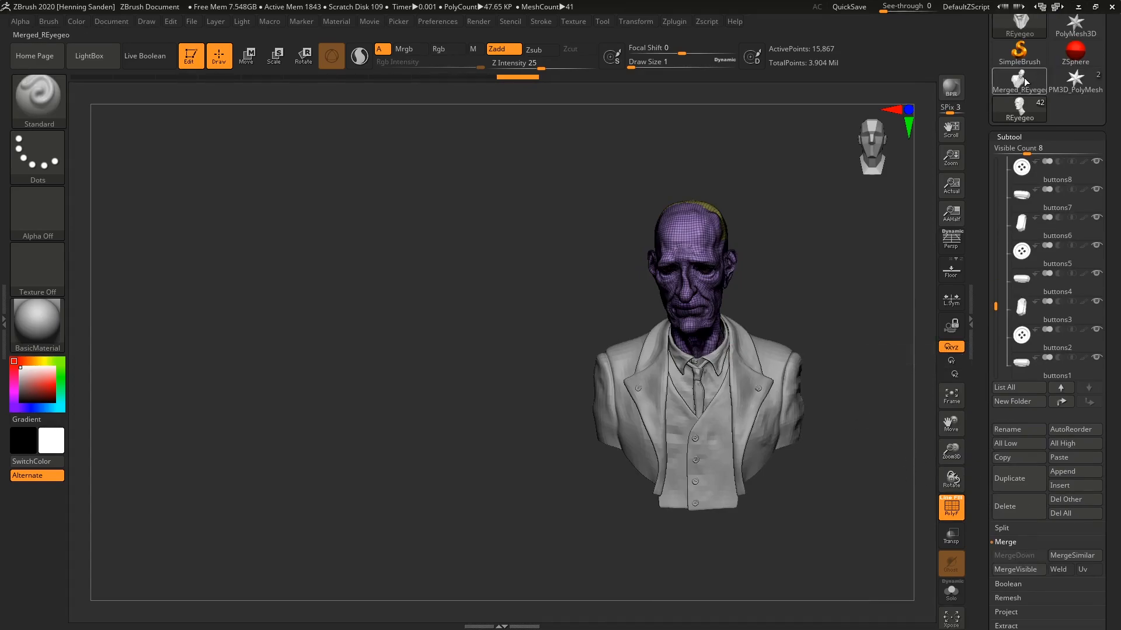
right_click_drag(715, 242, 734, 313)
left_click(1009, 117)
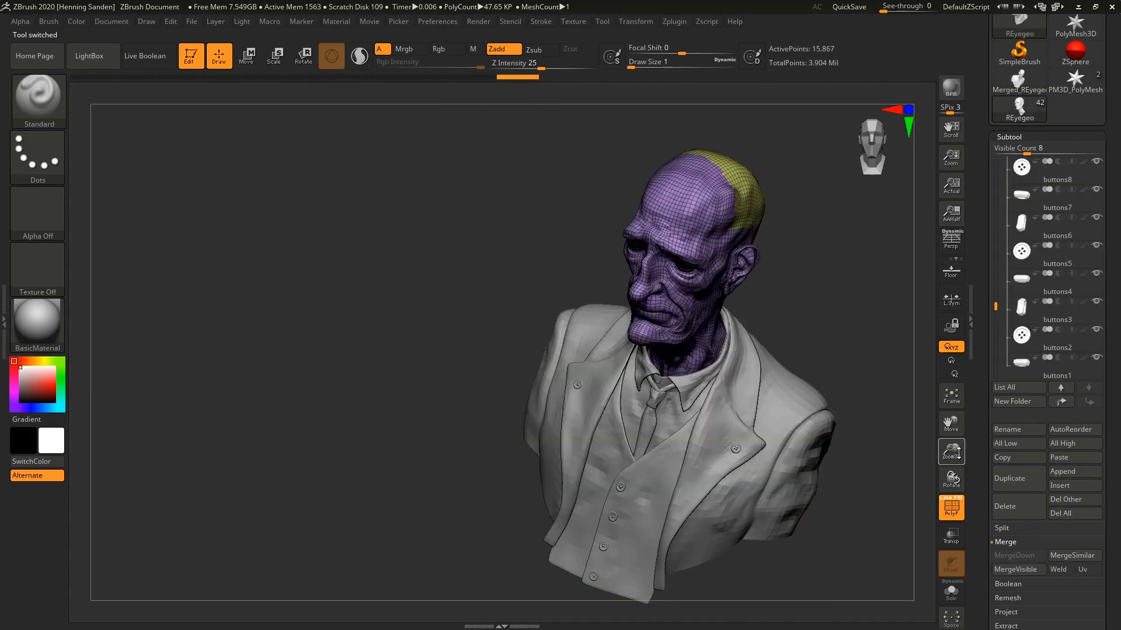
Enable the Uv option for merging subtools and view the bust in profile
left_click_drag(979, 471, 978, 386)
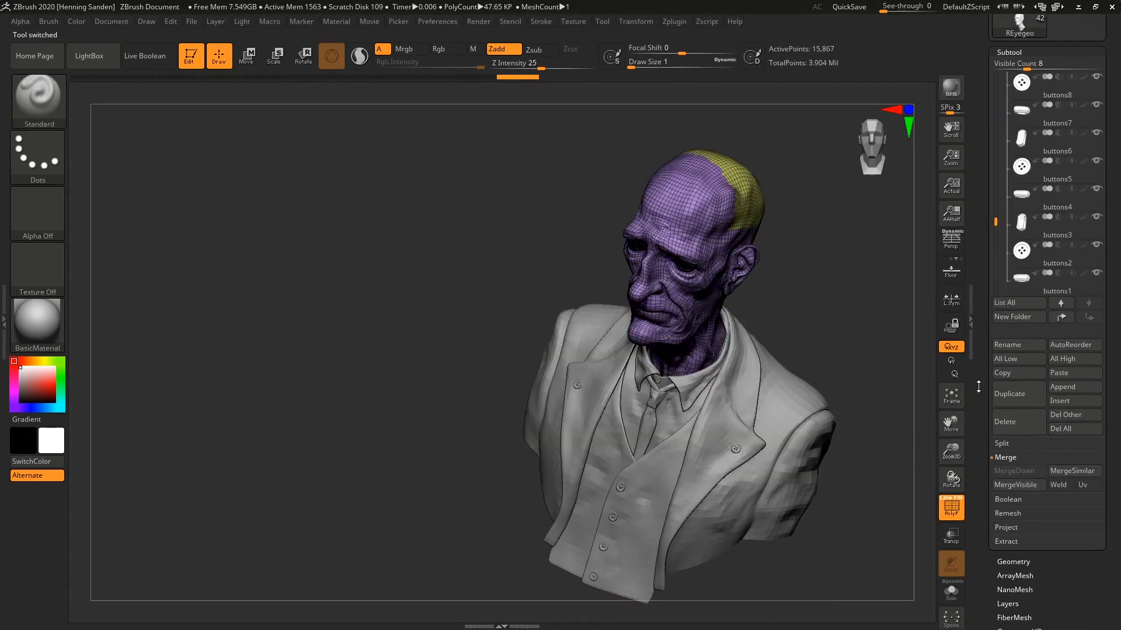
left_click(1088, 487)
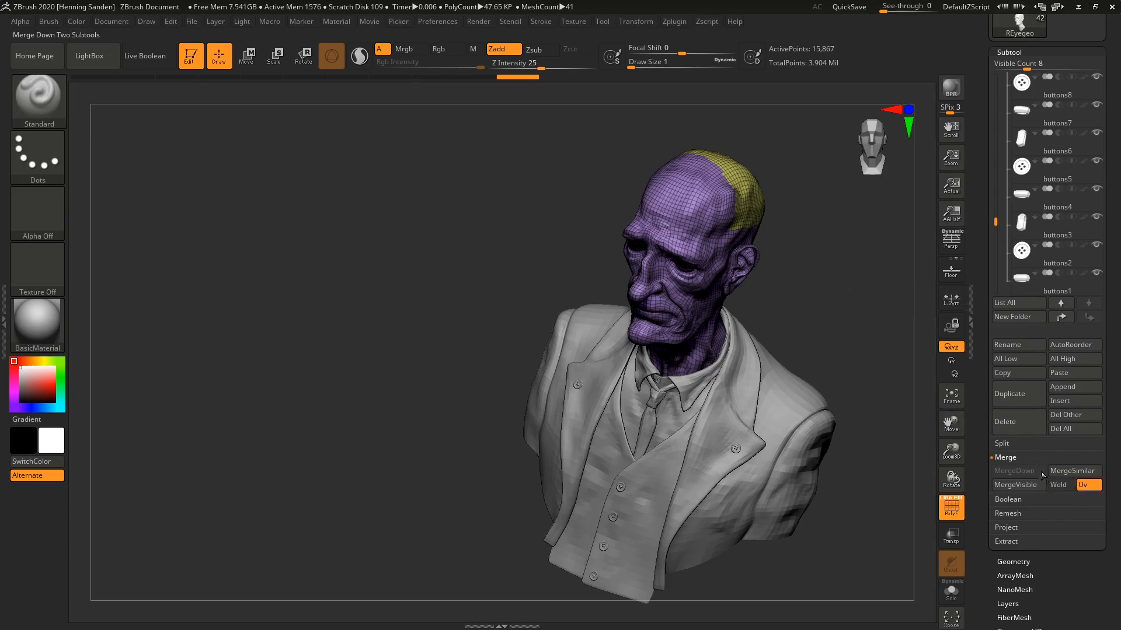
mouse_move(985, 451)
left_mouse_down()
mouse_move(1052, 475)
mouse_move(983, 439)
mouse_move(975, 518)
mouse_move(979, 435)
mouse_move(974, 446)
left_mouse_up()
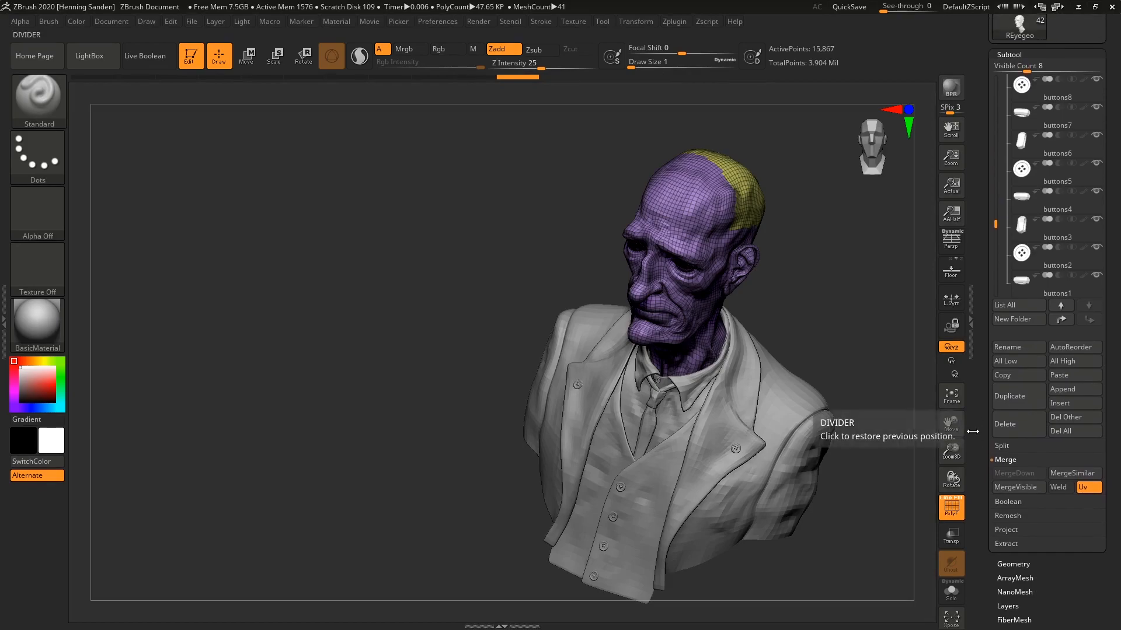
left_click_drag(779, 288, 712, 240)
left_click_drag(805, 216, 824, 210)
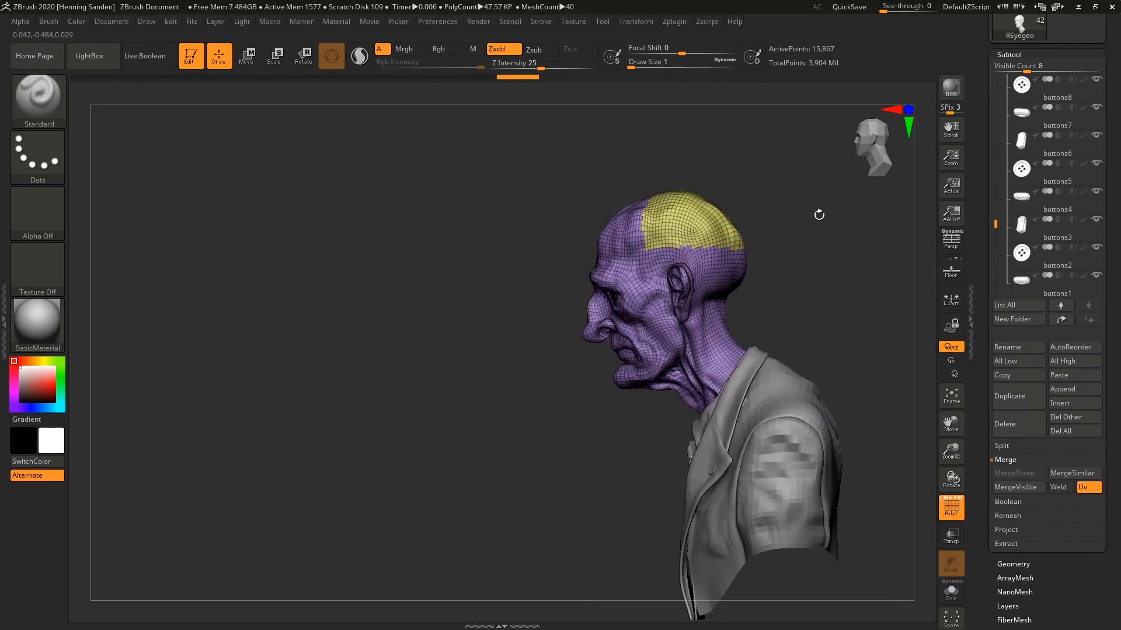
Set the subtool list's visible count to 4 and make buttons34 in the Clothing folder the active subtool
left_click_drag(997, 220, 997, 208)
left_click_drag(1026, 67, 1011, 66)
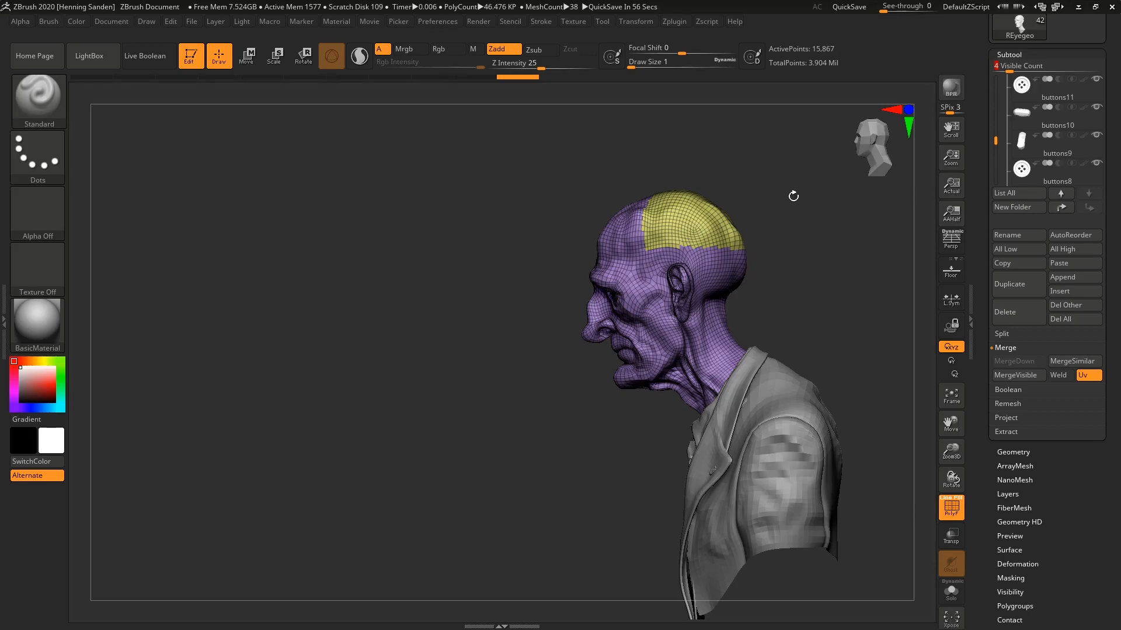
left_click(1022, 140)
left_click_drag(996, 140, 998, 66)
left_click(1021, 168)
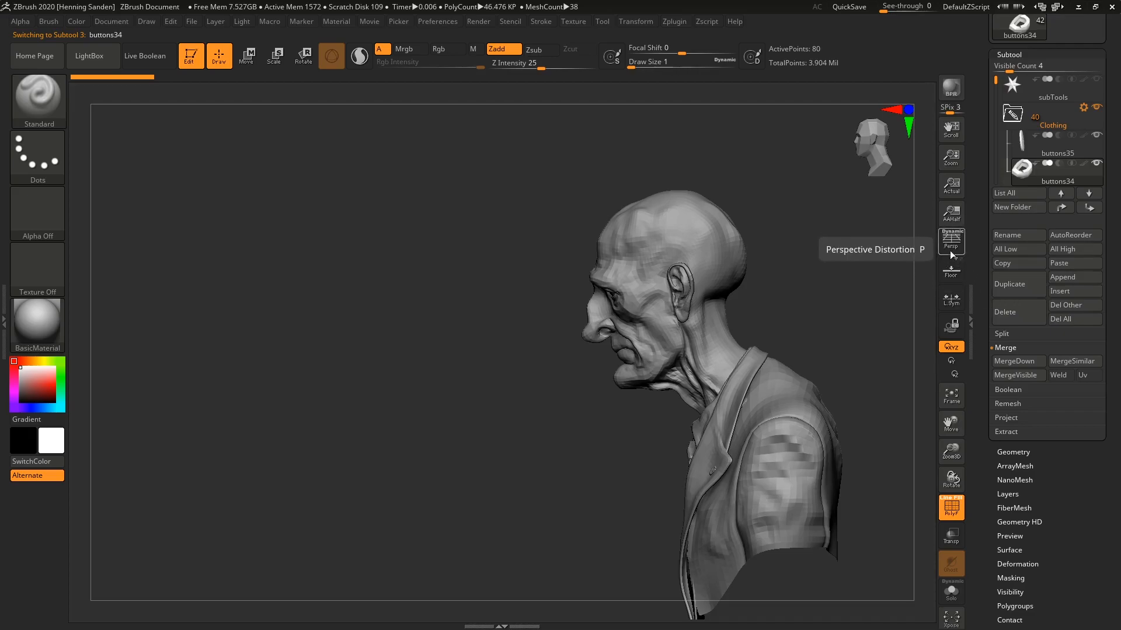
right_click_drag(704, 276, 694, 252)
right_click_drag(694, 252, 694, 327, "ctrl")
right_click_drag(694, 327, 676, 275)
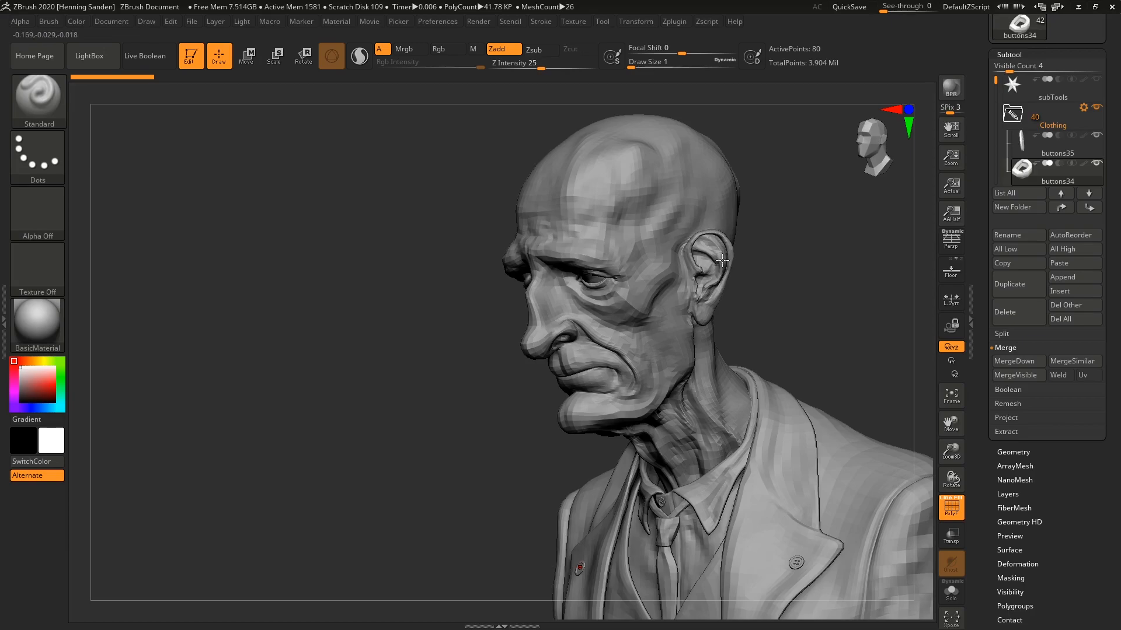
right_click_drag(699, 330, 679, 265, "alt")
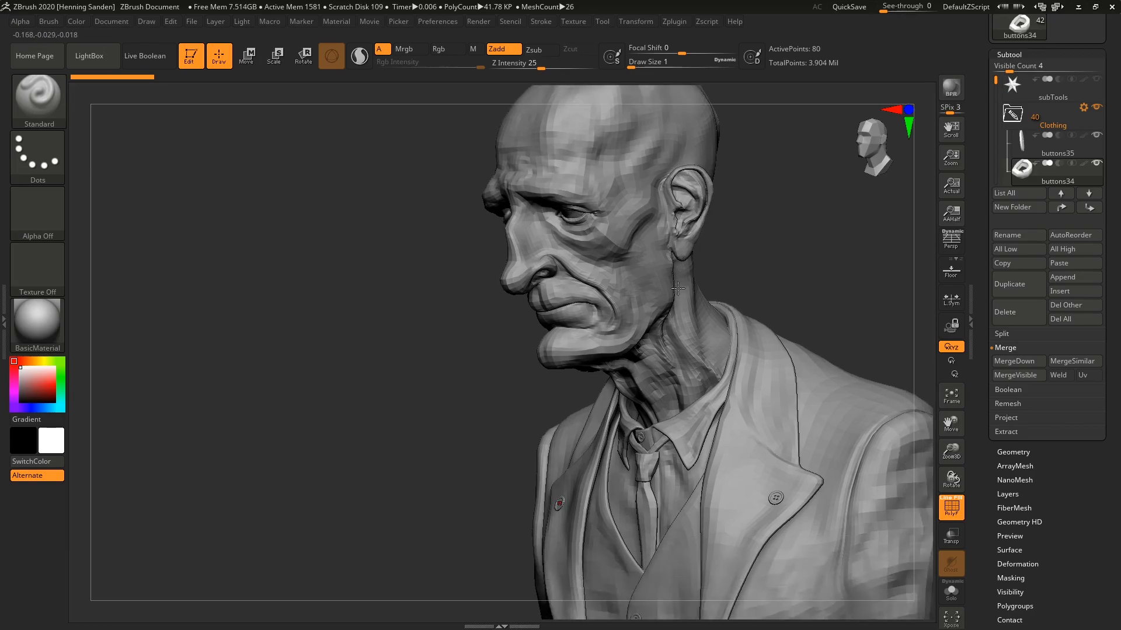